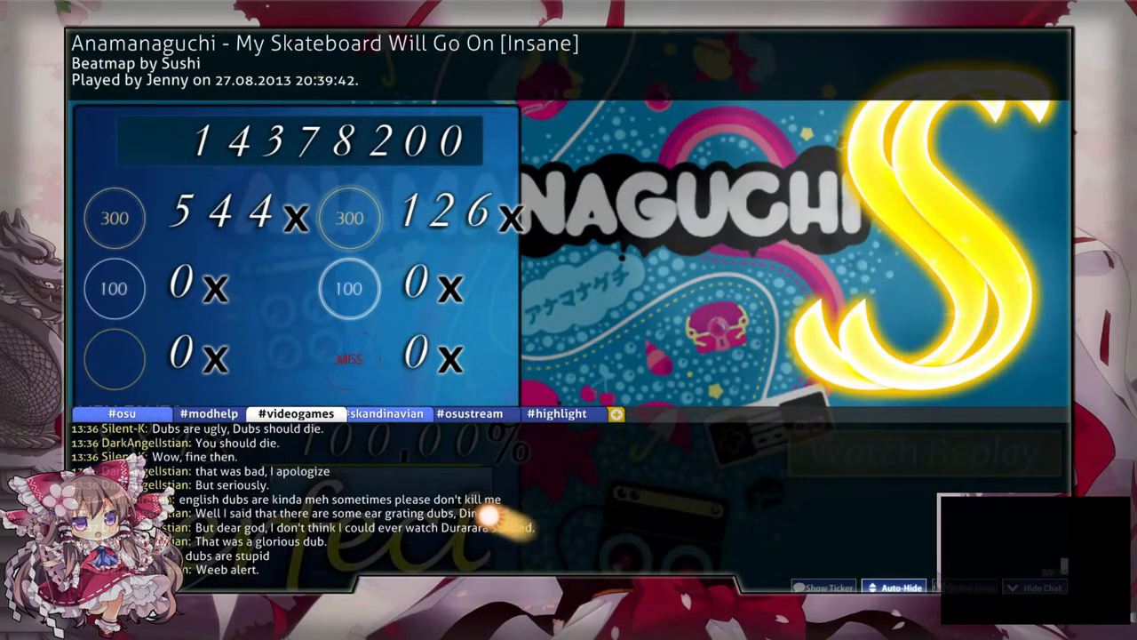
Step: Leave the results screen, search the song list for "seiryu", and select Time To Air [Extra]
{"action": "left_click", "coordinate": [386, 413]}
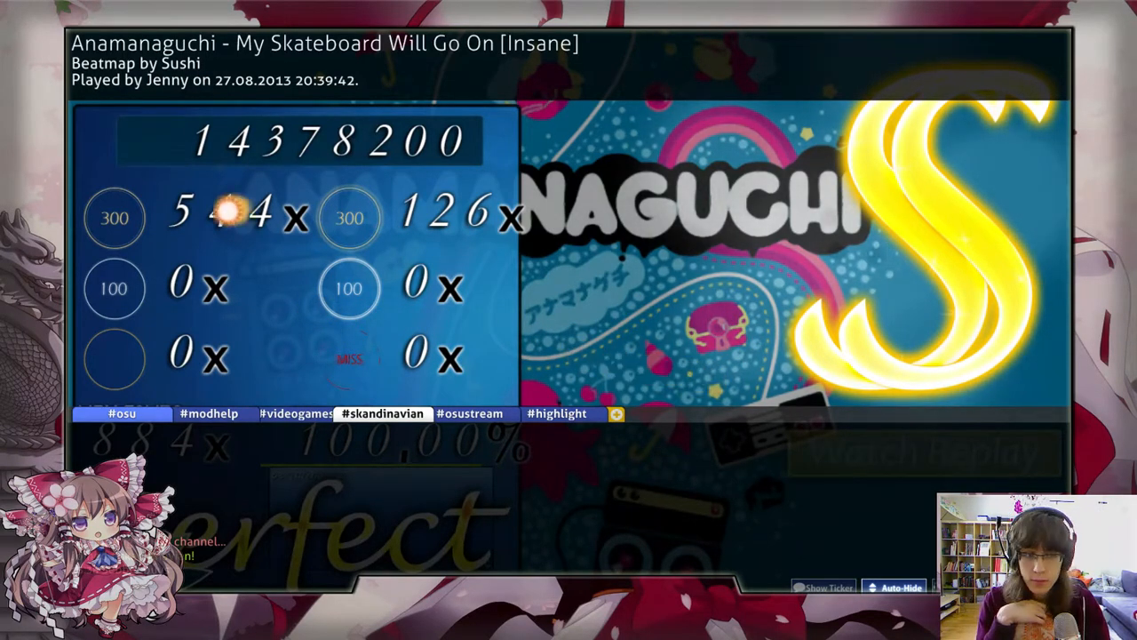
{"action": "key", "text": "Escape"}
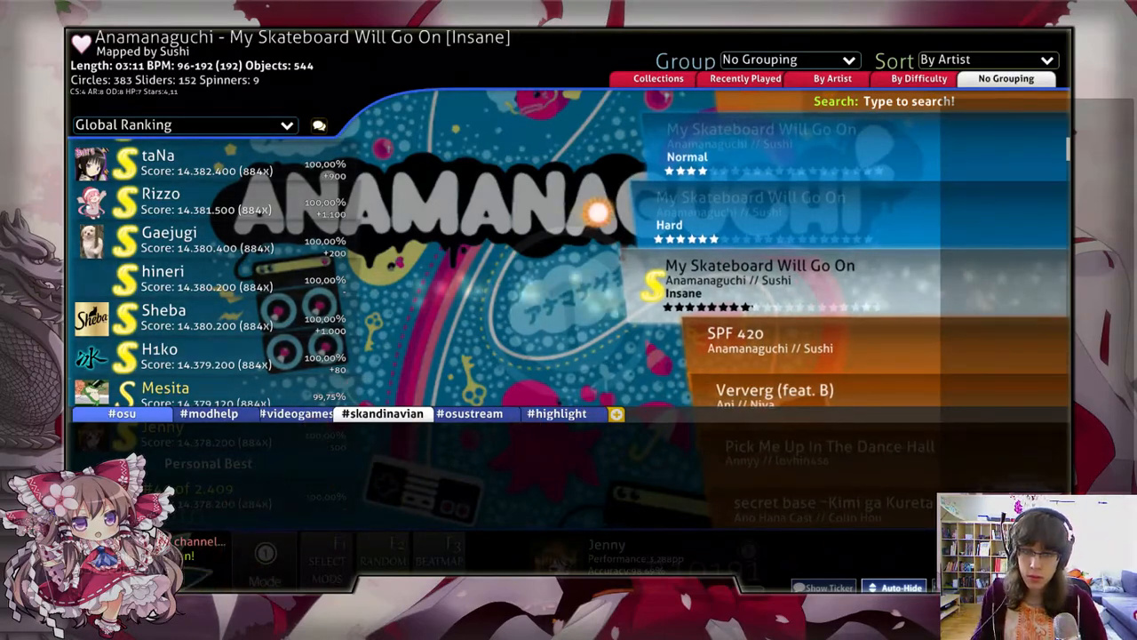
{"action": "type", "text": "seiryu"}
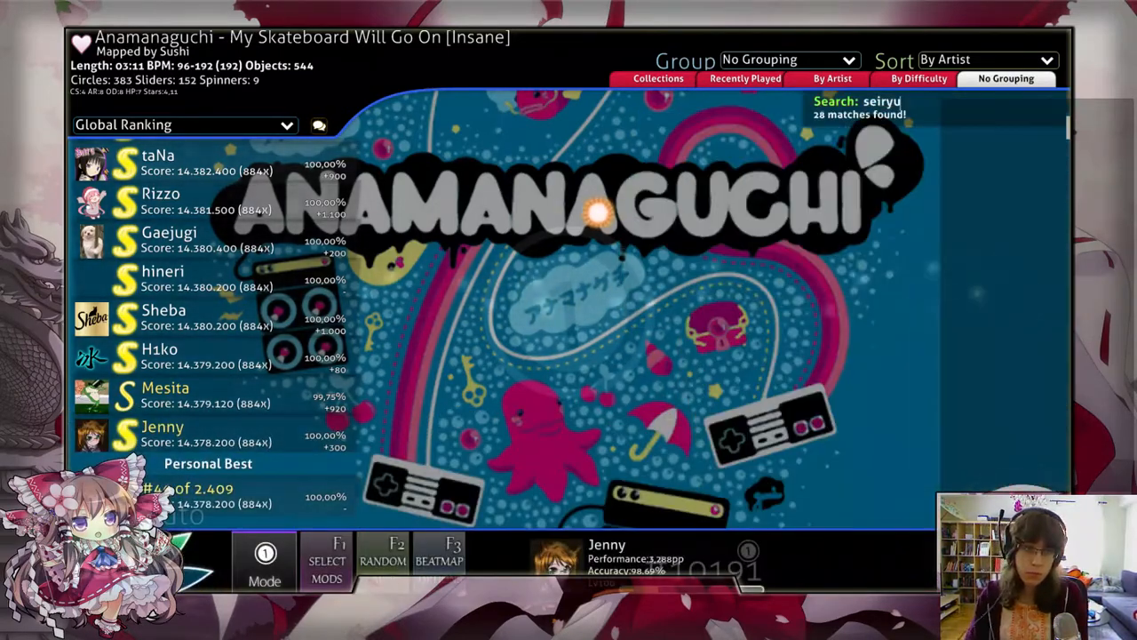
{"action": "scroll", "coordinate": [568, 235], "scroll_direction": "down", "scroll_amount": 5}
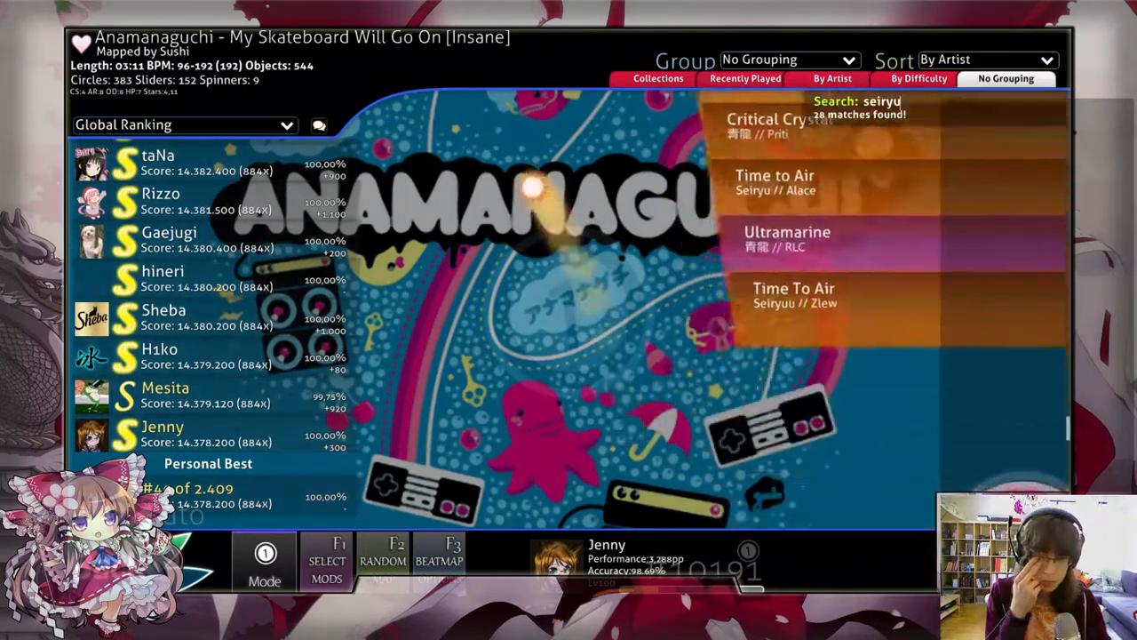
{"action": "left_click", "coordinate": [758, 250]}
{"action": "key", "text": "Escape"}
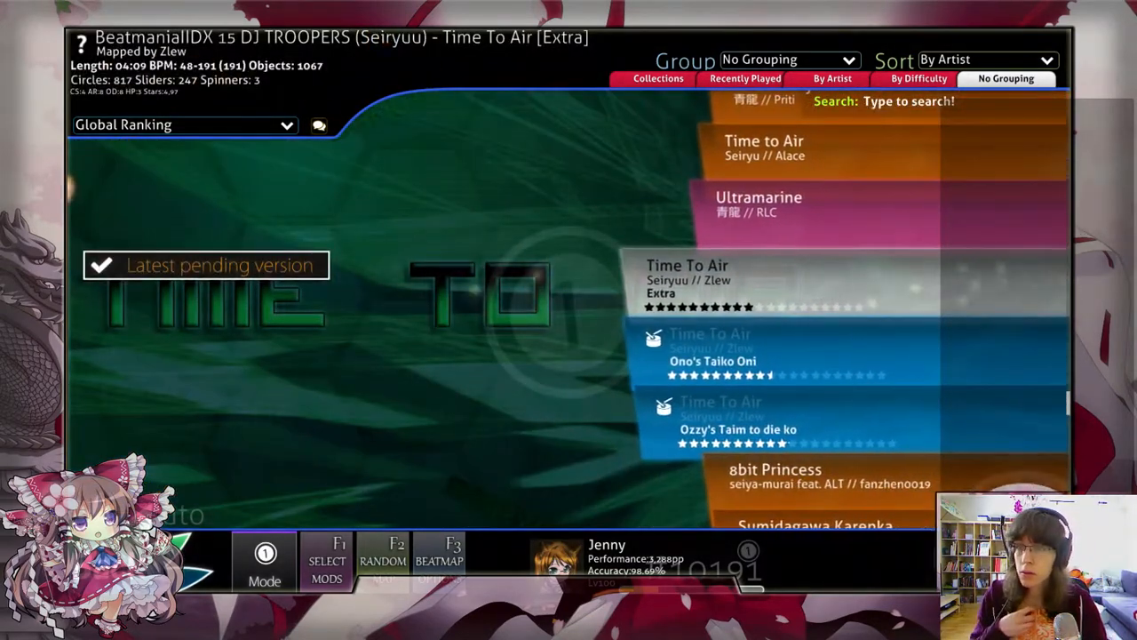
Step: Refresh the song list and open Critical Crystal [Crystallized] in the beatmap editor
{"action": "mouse_move", "coordinate": [160, 93]}
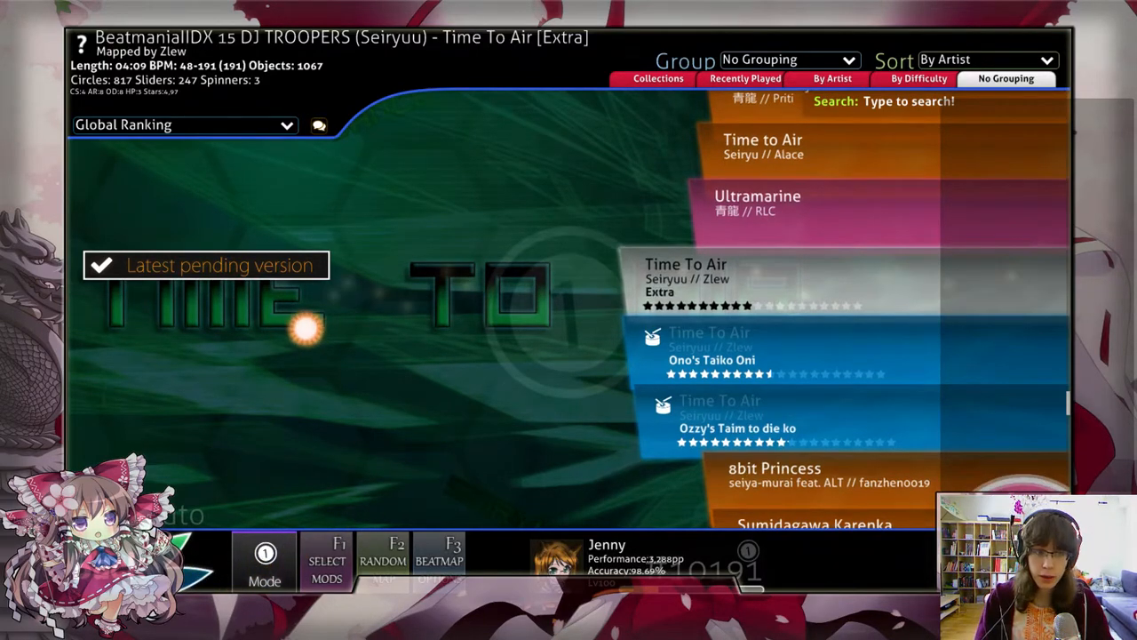
{"action": "key", "text": "F5"}
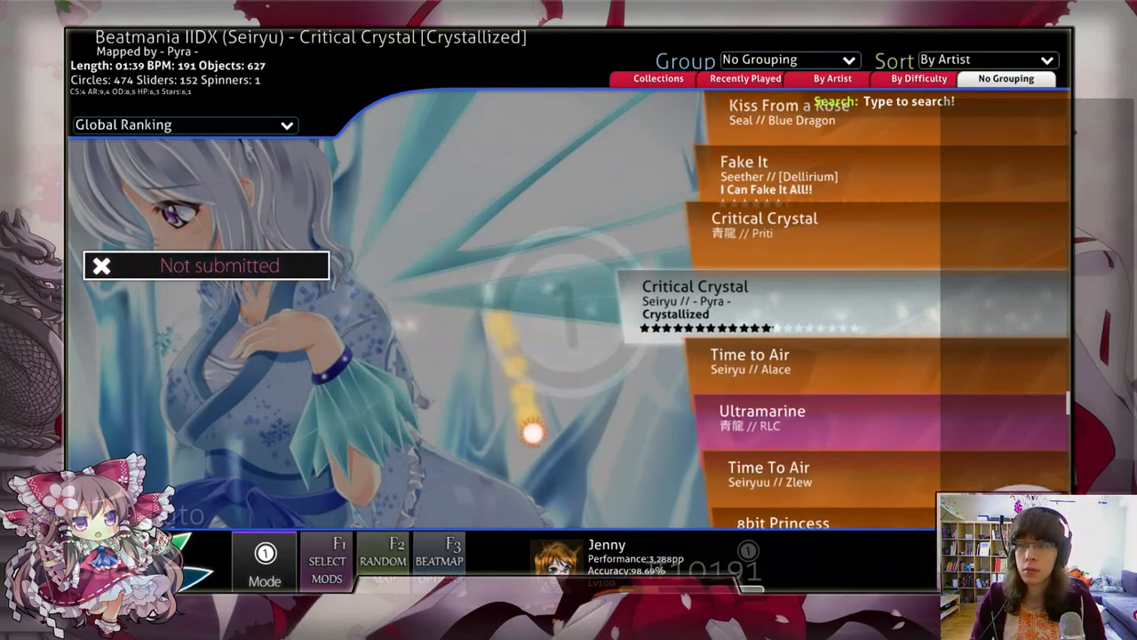
{"action": "key", "text": "Escape"}
{"action": "scroll", "coordinate": [579, 168], "scroll_direction": "up", "scroll_amount": 3}
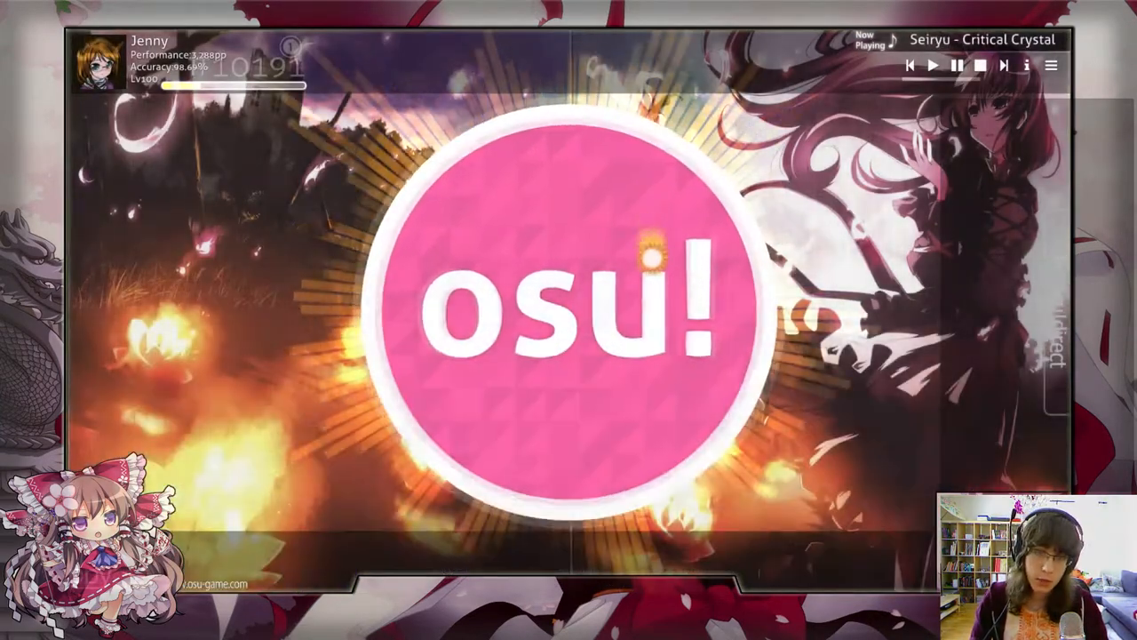
{"action": "left_click", "coordinate": [651, 257]}
{"action": "left_click", "coordinate": [736, 272]}
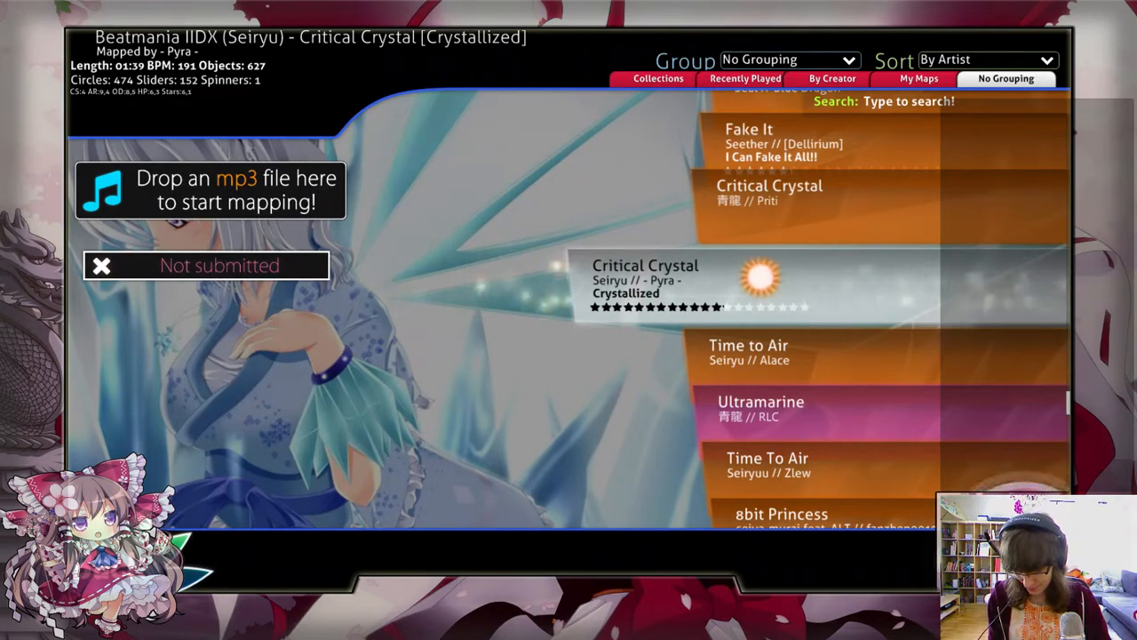
{"action": "left_click", "coordinate": [736, 302]}
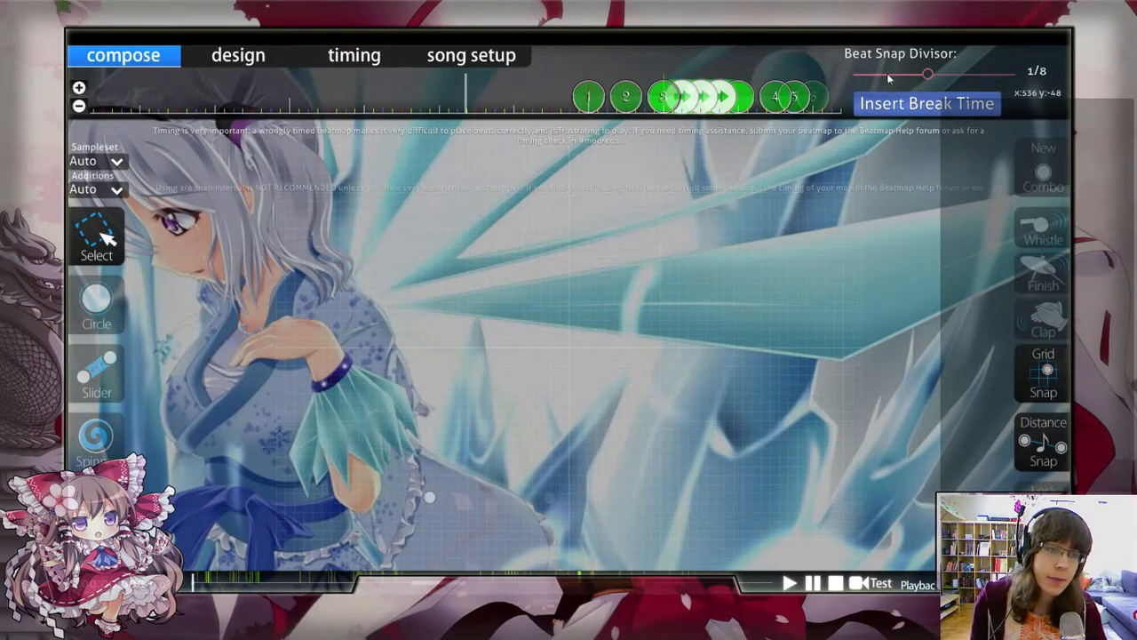
Step: Set the beat snap divisor to 1/4 and preview the opening notes of the map
{"action": "left_click_drag", "start_coordinate": [882, 76], "coordinate": [892, 78]}
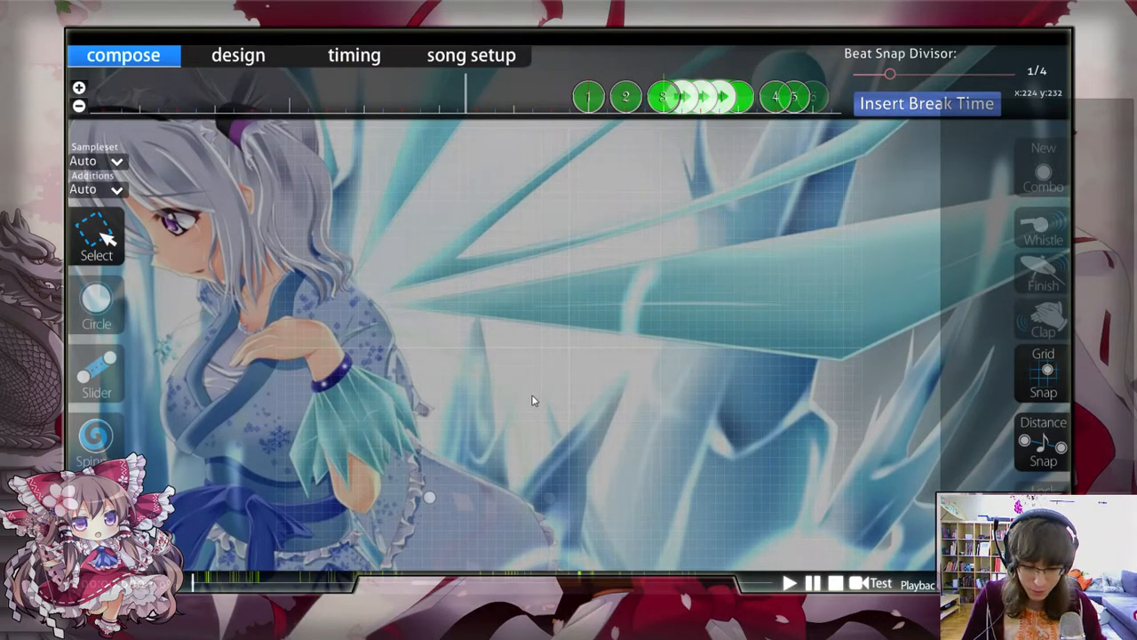
{"action": "key", "text": "space"}
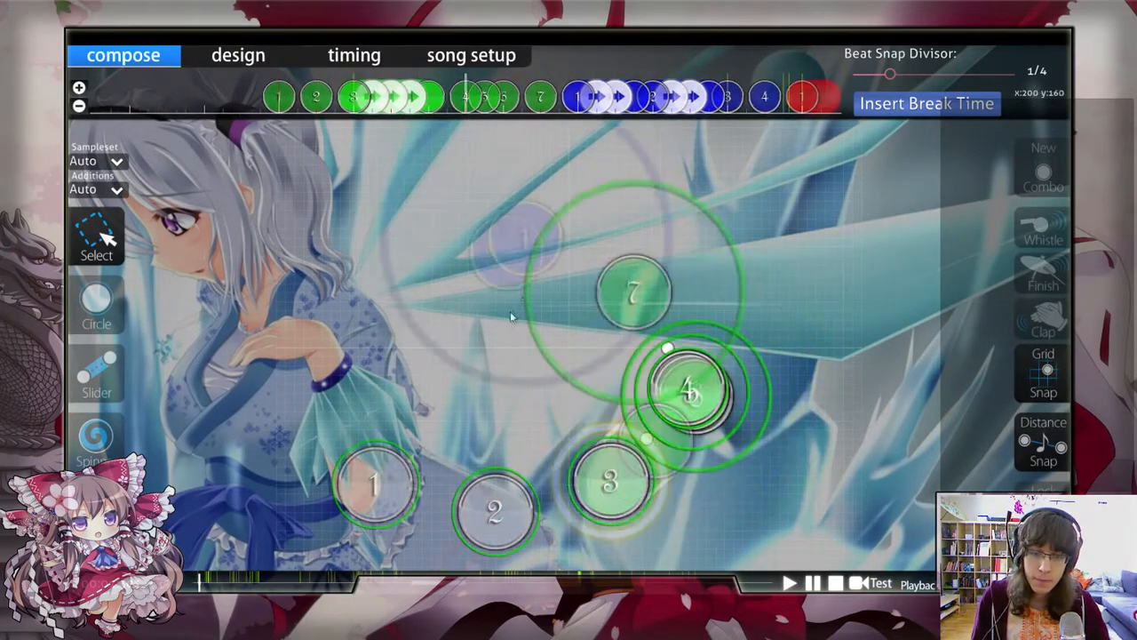
{"action": "scroll", "coordinate": [525, 278], "scroll_direction": "up", "scroll_amount": 5}
{"action": "scroll", "coordinate": [525, 275], "scroll_direction": "down", "scroll_amount": 7}
{"action": "scroll", "coordinate": [525, 275], "scroll_direction": "up", "scroll_amount": 3}
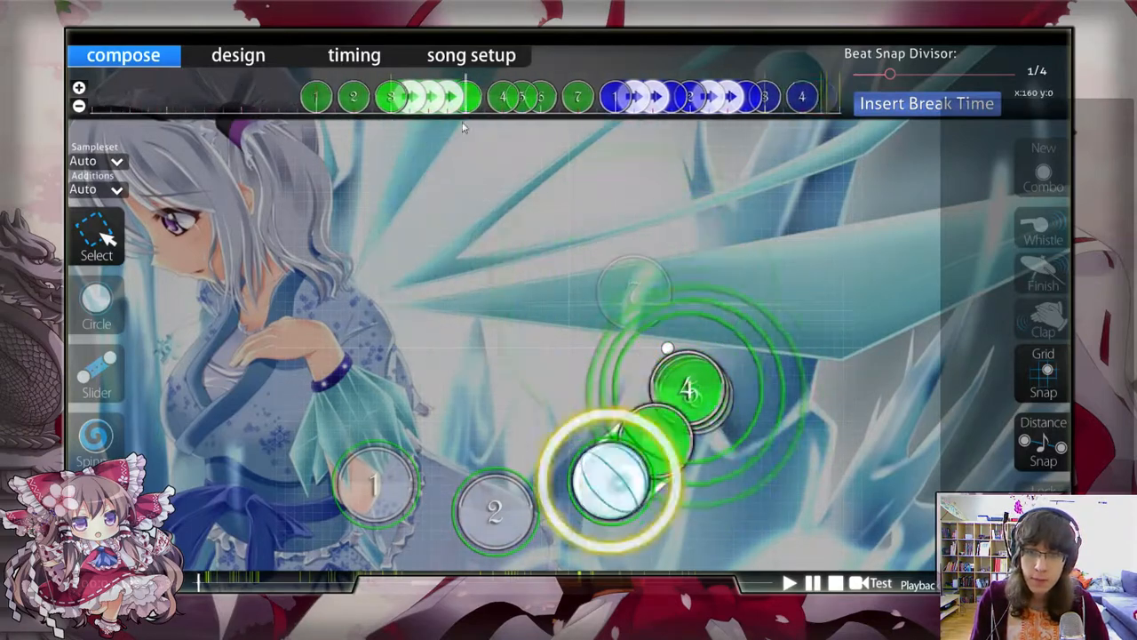
Step: Highlight circles 1 and 2 and slider 3 on the timeline to examine the opening rhythm
{"action": "left_click", "coordinate": [464, 101]}
{"action": "left_click", "coordinate": [426, 221]}
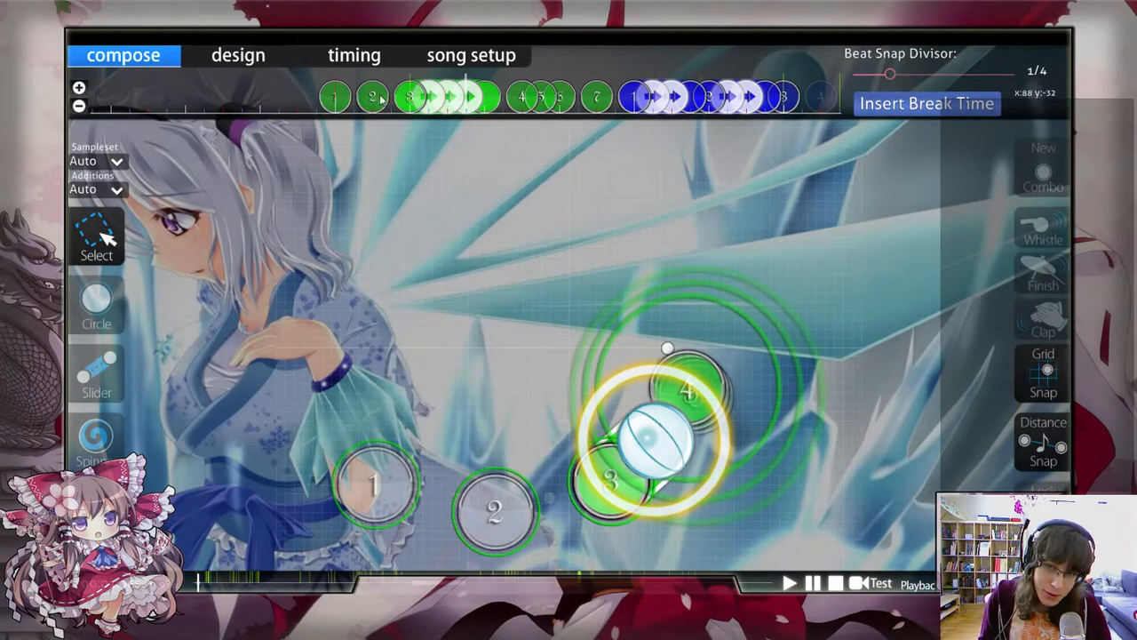
{"action": "left_click_drag", "start_coordinate": [319, 93], "coordinate": [496, 134]}
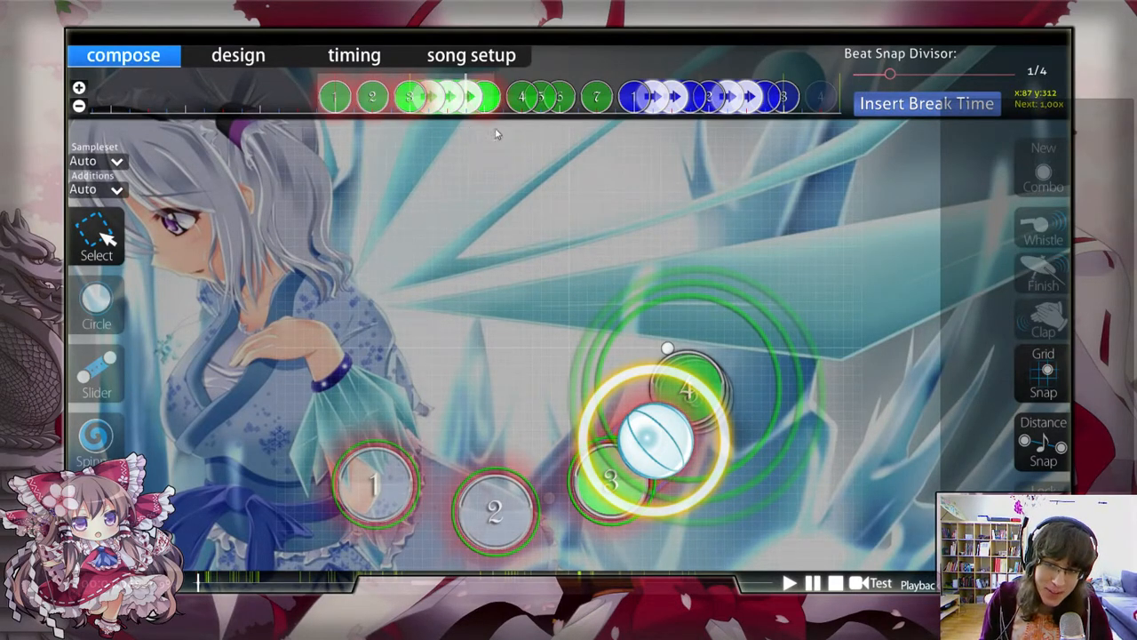
{"action": "left_click", "coordinate": [469, 242]}
{"action": "scroll", "coordinate": [382, 185], "scroll_direction": "up", "scroll_amount": 2}
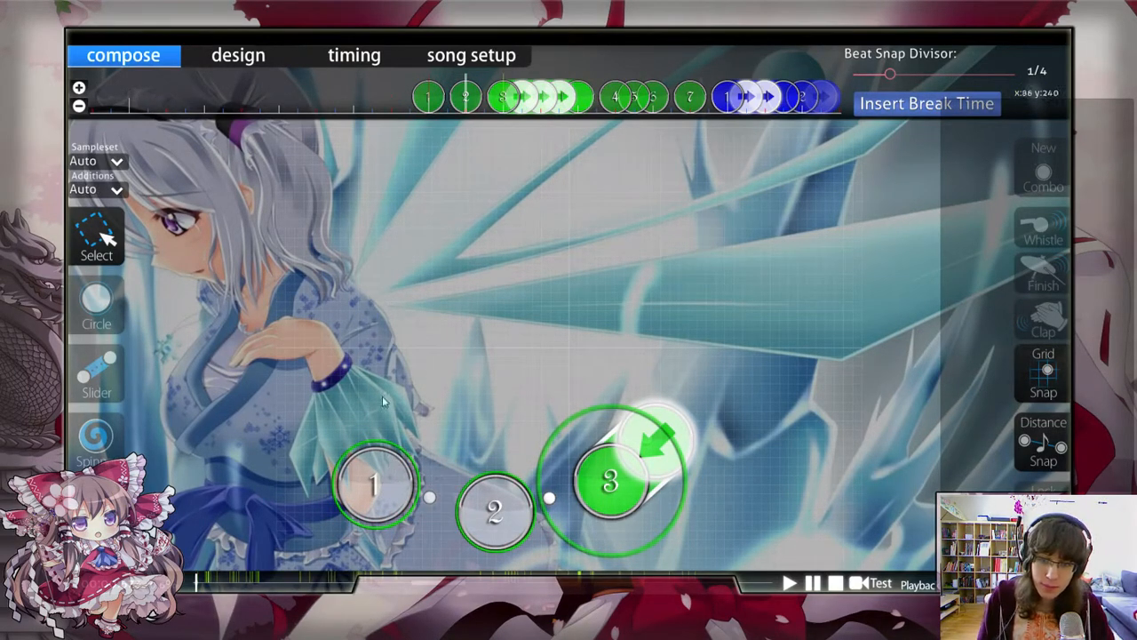
Step: Move the first hit circle well above circle 2, to about x:231 y:110, and turn Grid Snap off
{"action": "scroll", "coordinate": [391, 456], "scroll_direction": "up", "scroll_amount": 1}
{"action": "left_click", "coordinate": [381, 475]}
{"action": "scroll", "coordinate": [381, 474], "scroll_direction": "up", "scroll_amount": 1}
{"action": "key", "text": "alt"}
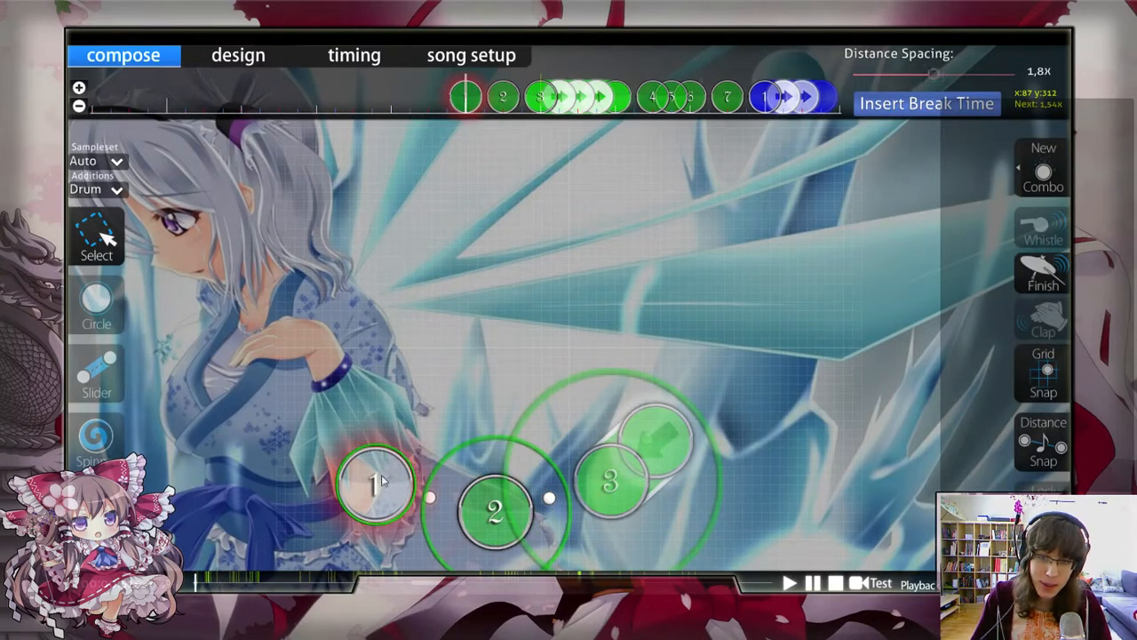
{"action": "left_click_drag", "start_coordinate": [380, 477], "coordinate": [541, 257]}
{"action": "key", "text": "t"}
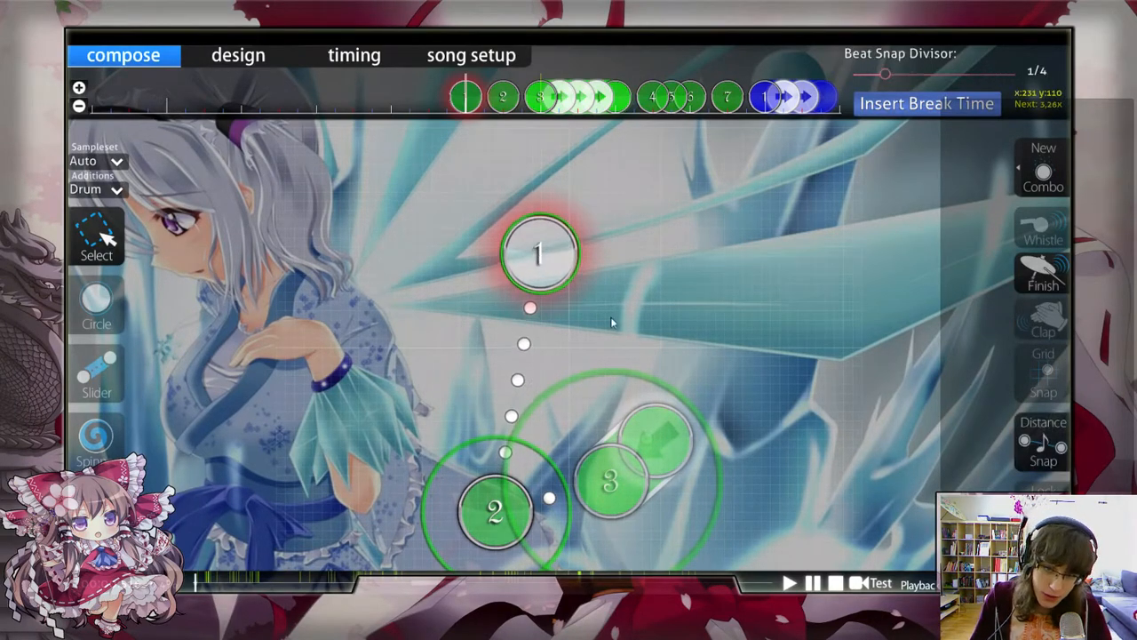
{"action": "left_click", "coordinate": [608, 315]}
Step: Check the jump between circles 1 and 2 and nudge the first circle slightly downward
{"action": "scroll", "coordinate": [600, 307], "scroll_direction": "up", "scroll_amount": 1}
{"action": "scroll", "coordinate": [595, 313], "scroll_direction": "down", "scroll_amount": 1}
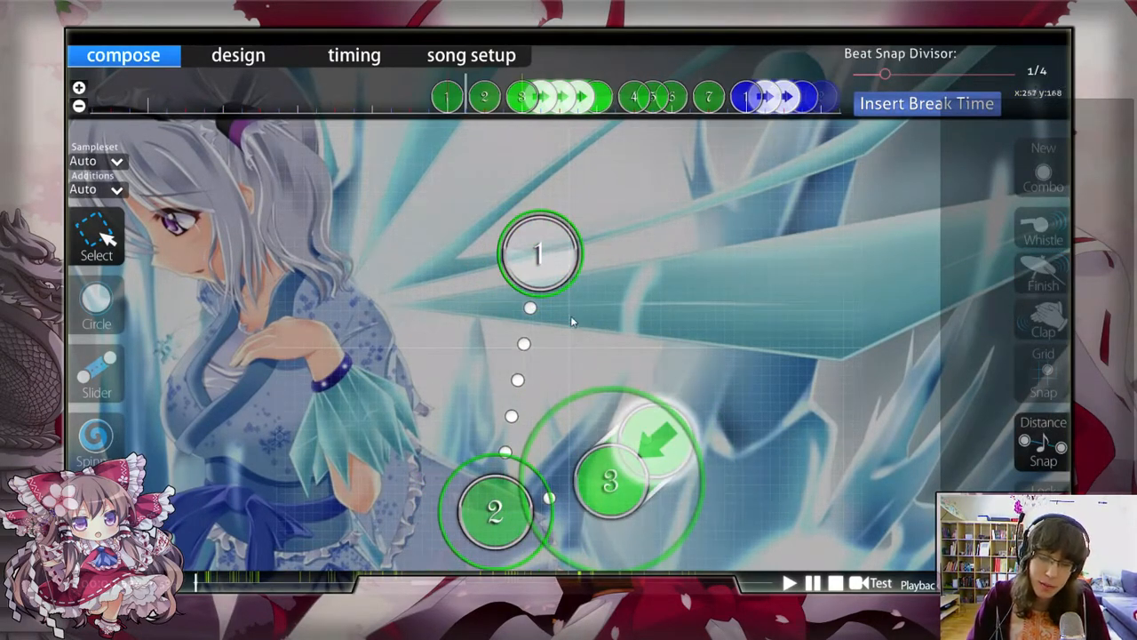
{"action": "scroll", "coordinate": [569, 313], "scroll_direction": "up", "scroll_amount": 1}
{"action": "scroll", "coordinate": [559, 303], "scroll_direction": "down", "scroll_amount": 1}
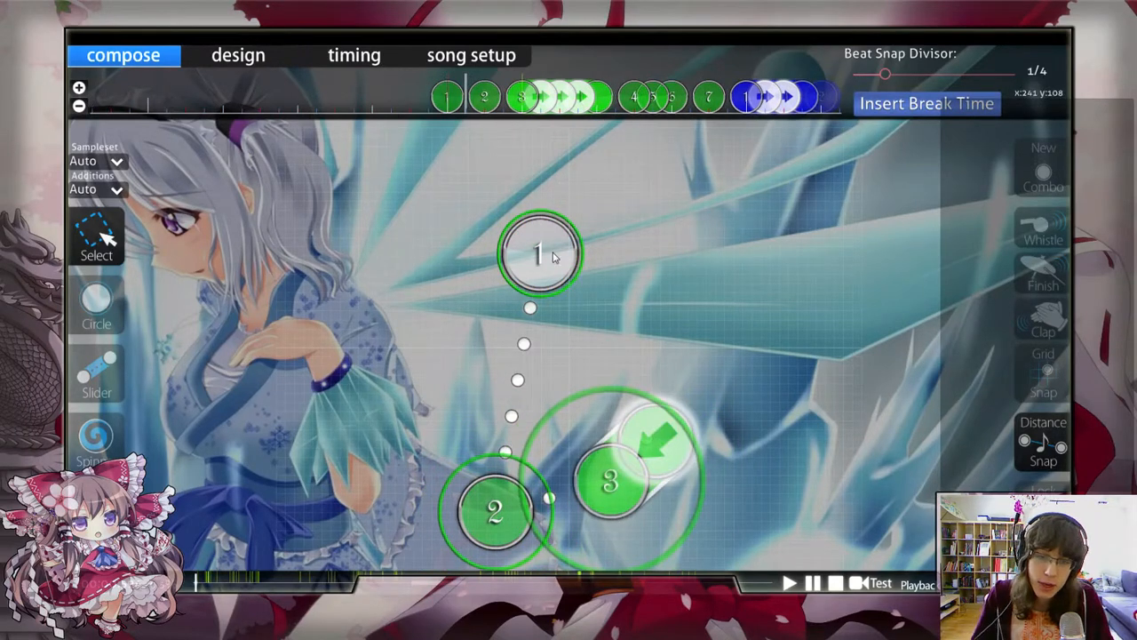
{"action": "left_click_drag", "start_coordinate": [553, 256], "coordinate": [553, 260]}
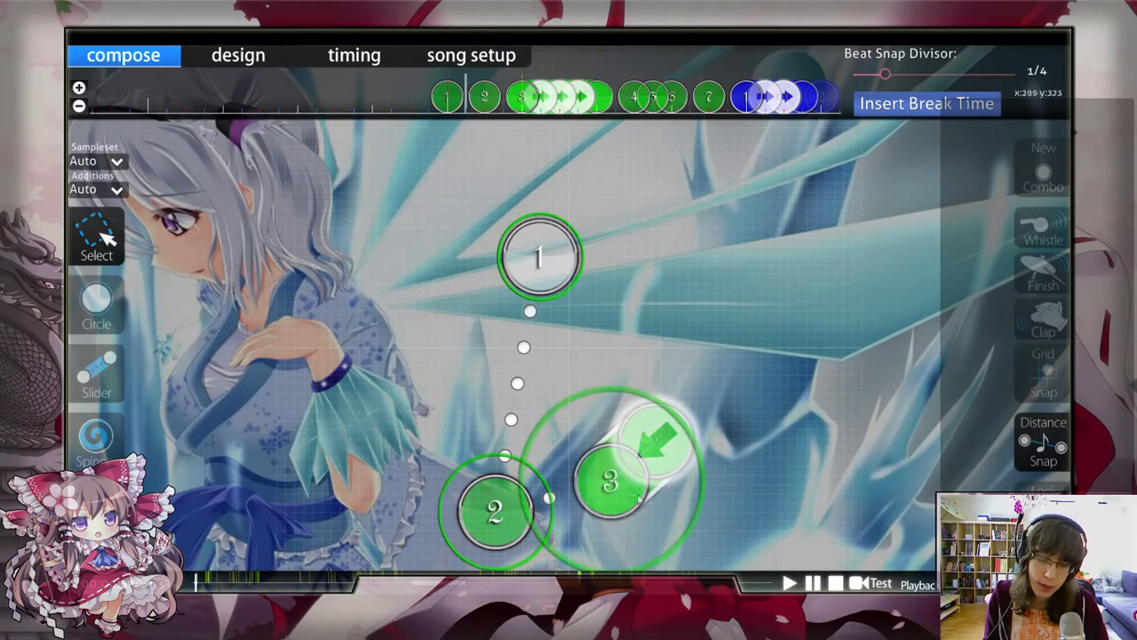
Step: Reshape slider 3 by moving its end so that it sits almost directly above its head
{"action": "left_click", "coordinate": [658, 444]}
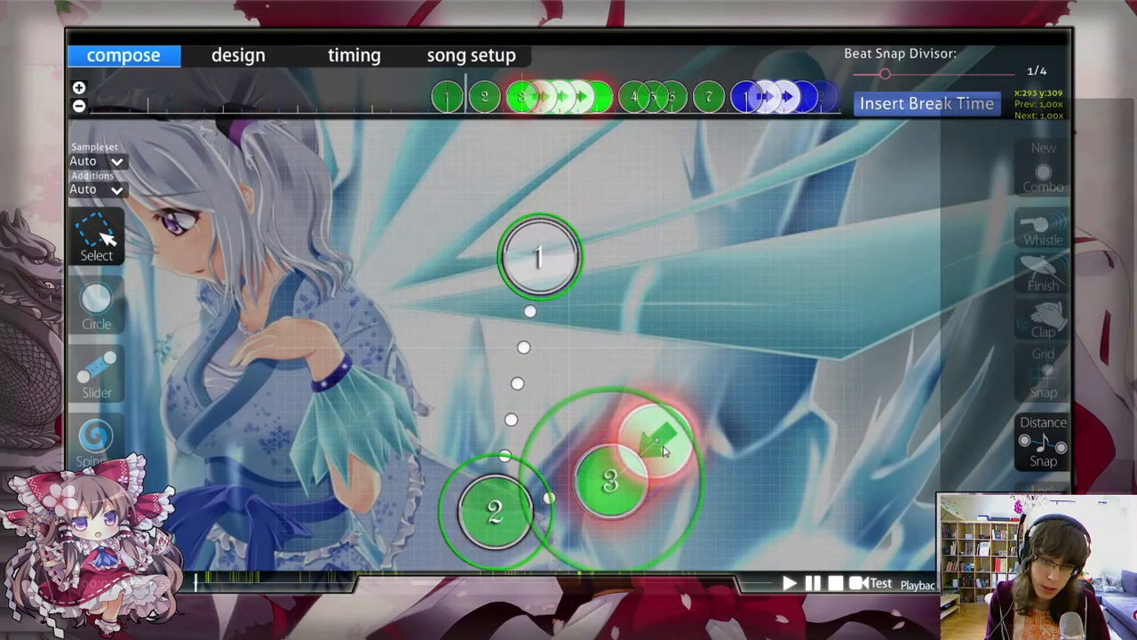
{"action": "left_click_drag", "start_coordinate": [657, 444], "coordinate": [596, 428]}
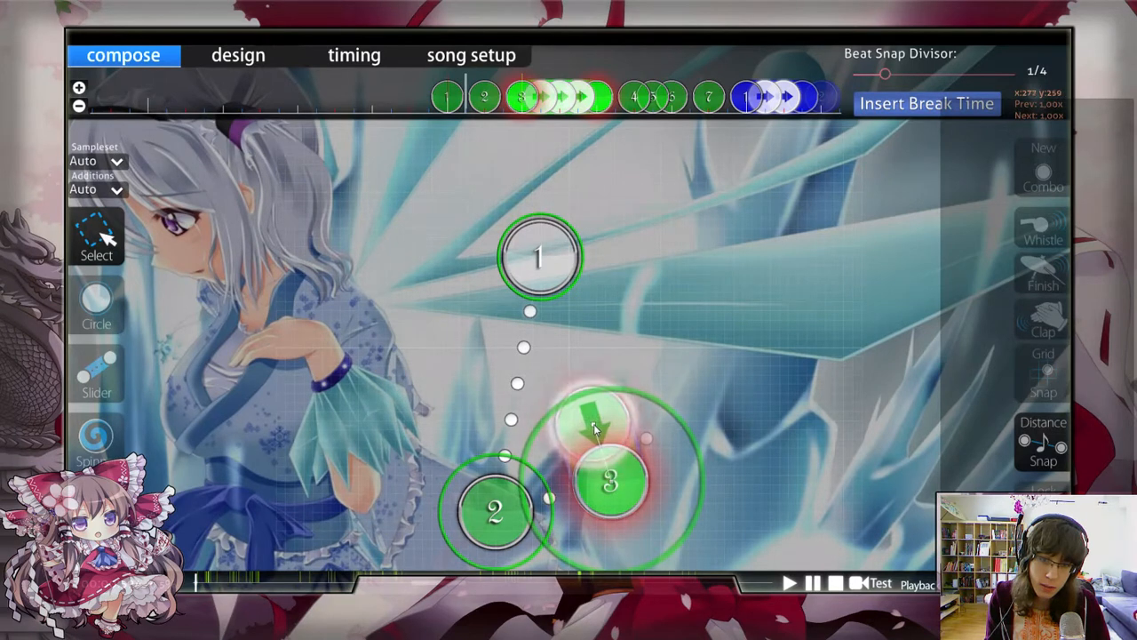
{"action": "left_click", "coordinate": [608, 382]}
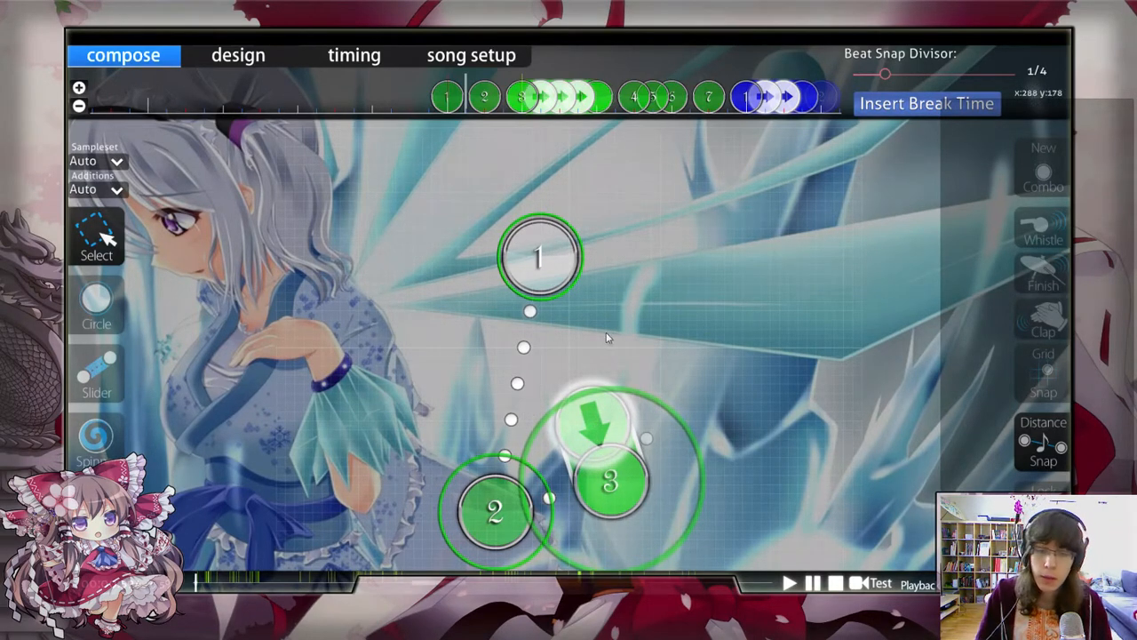
{"action": "key", "text": "alt"}
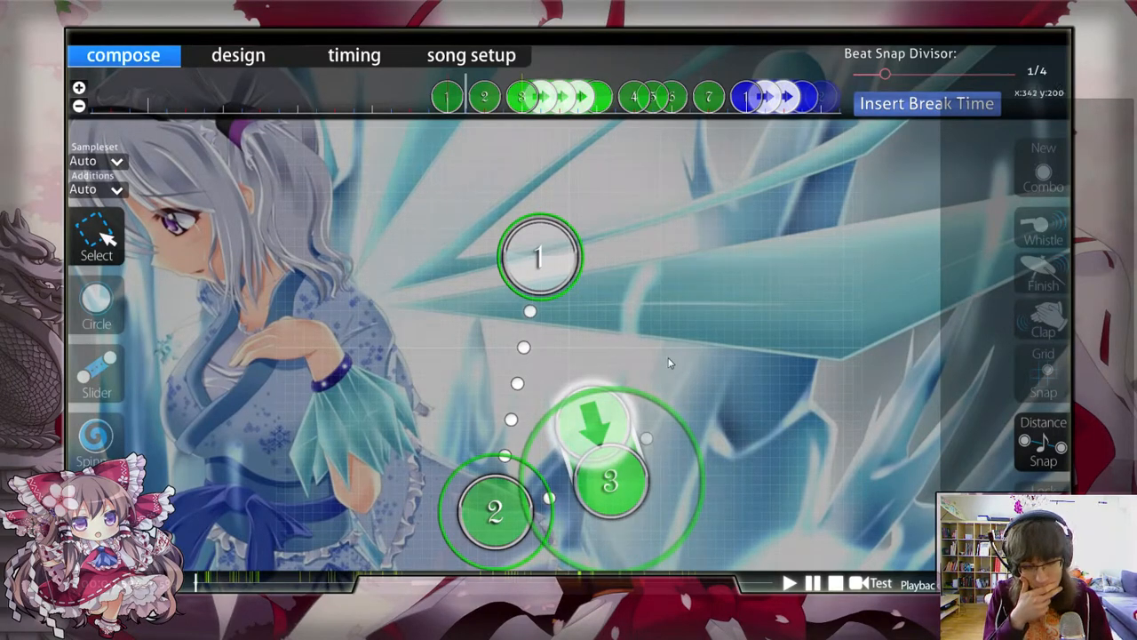
Step: Play and step through slider 3 and the following notes to examine how the repeats fit the rhythm
{"action": "left_click", "coordinate": [536, 103]}
{"action": "key", "text": "space"}
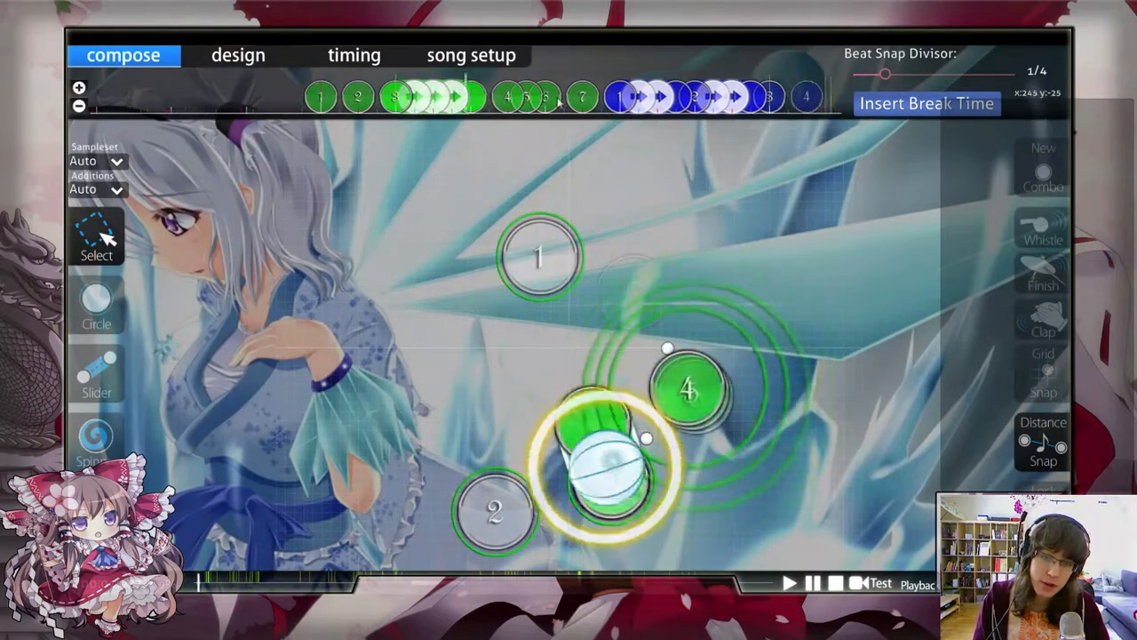
{"action": "key", "text": "space"}
{"action": "scroll", "coordinate": [546, 89], "scroll_direction": "up", "scroll_amount": 7}
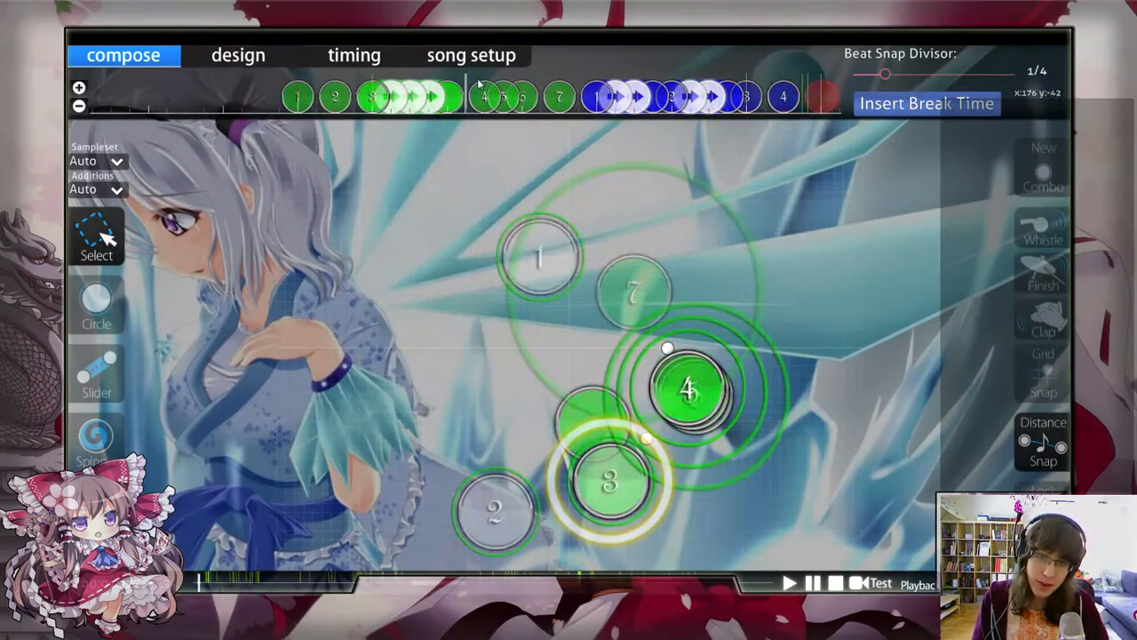
{"action": "left_click_drag", "start_coordinate": [476, 78], "coordinate": [538, 112]}
{"action": "left_click", "coordinate": [761, 215]}
{"action": "scroll", "coordinate": [743, 386], "scroll_direction": "up", "scroll_amount": 4}
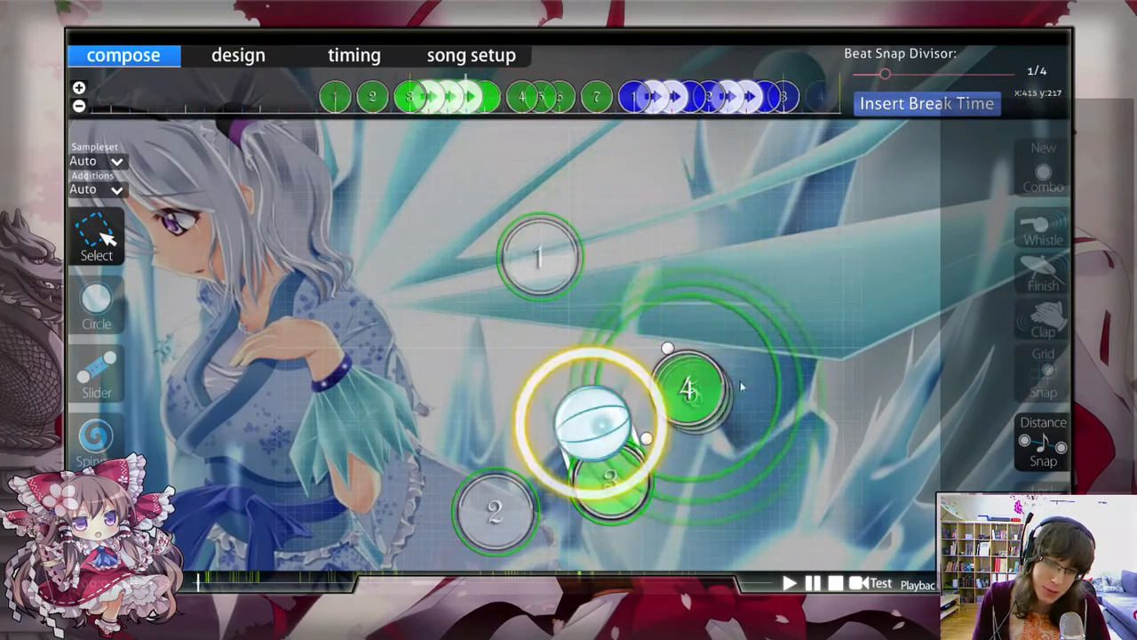
{"action": "scroll", "coordinate": [589, 446], "scroll_direction": "up", "scroll_amount": 3}
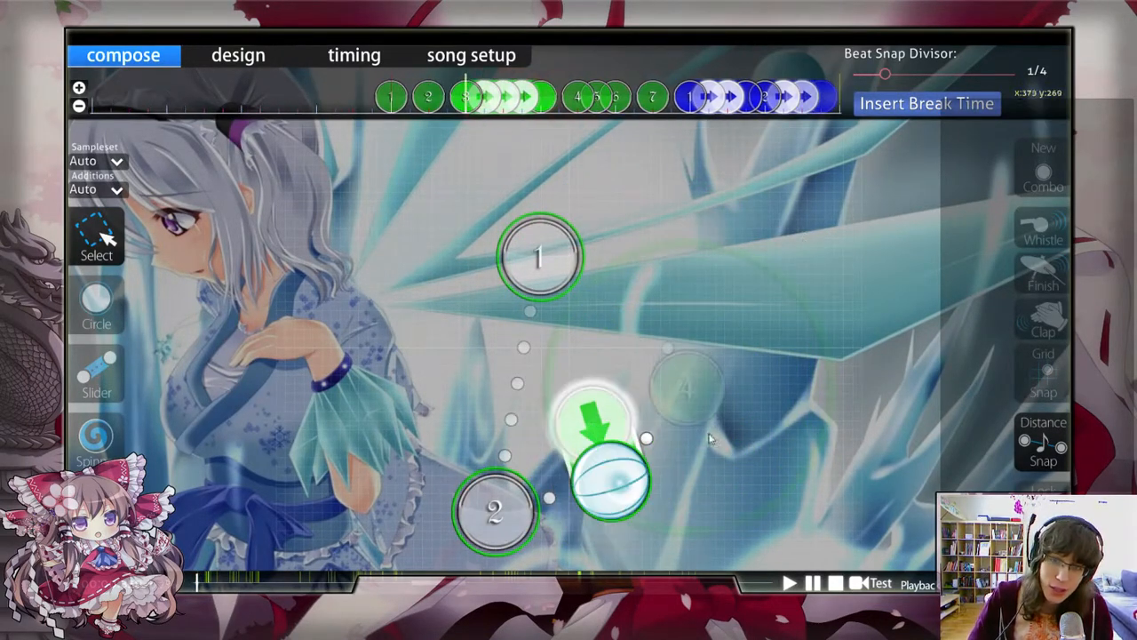
{"action": "scroll", "coordinate": [638, 459], "scroll_direction": "down", "scroll_amount": 1}
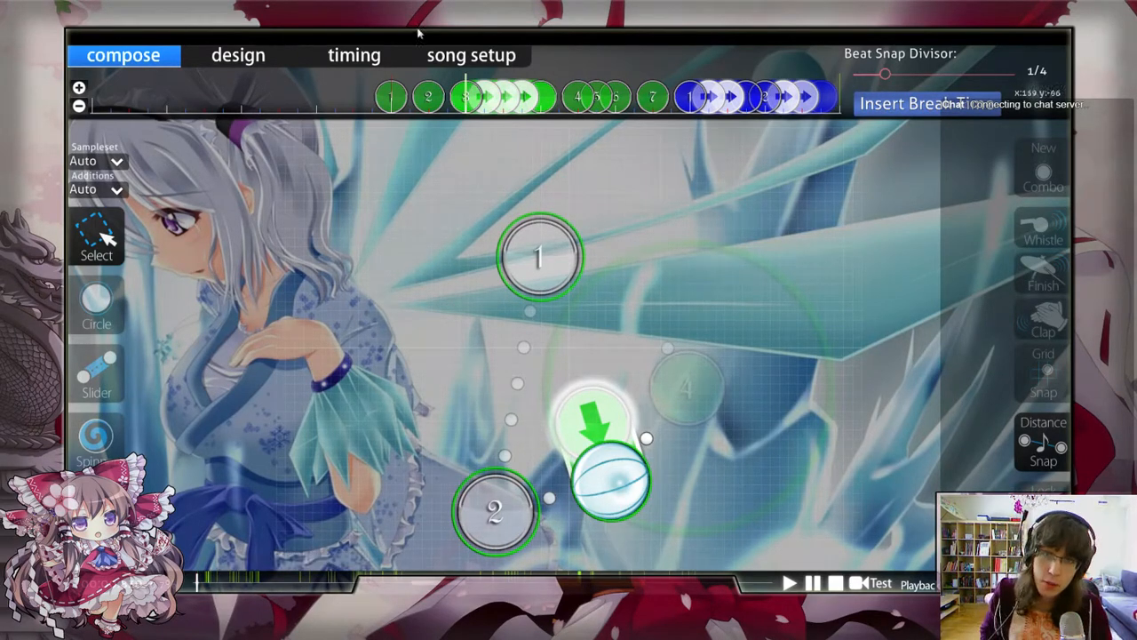
Step: Replace slider 3 with a hit circle at its head and lower the distance spacing to below 0.7x
{"action": "left_click", "coordinate": [90, 329]}
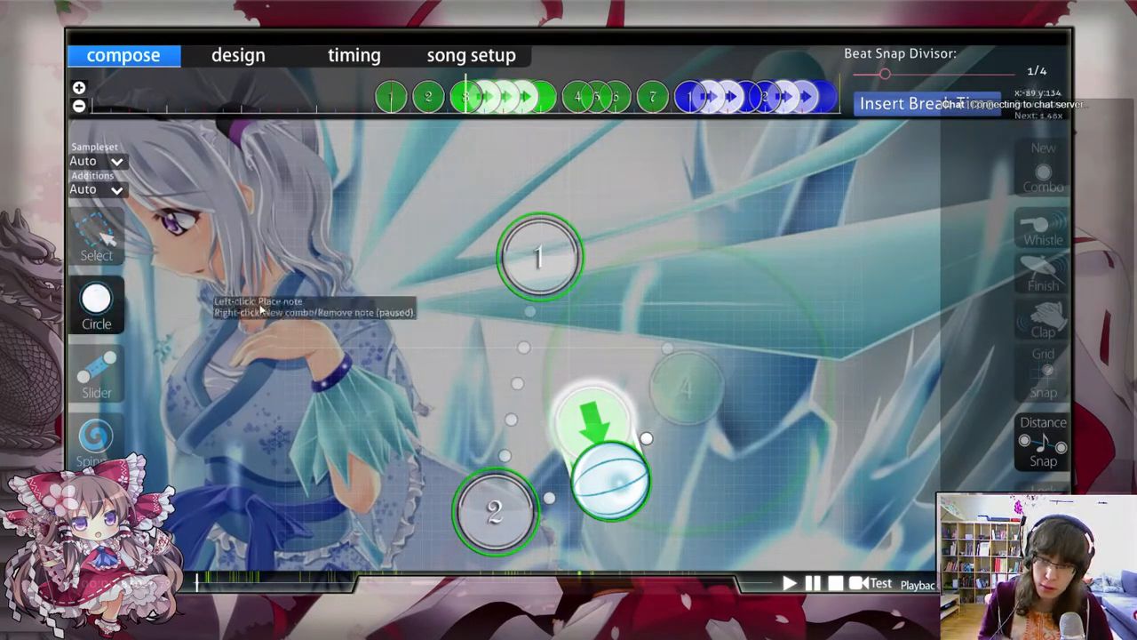
{"action": "left_click", "coordinate": [609, 482]}
{"action": "scroll", "coordinate": [622, 481], "scroll_direction": "down", "scroll_amount": 1}
{"action": "scroll", "coordinate": [708, 476], "scroll_direction": "down", "scroll_amount": 2, "text": "alt"}
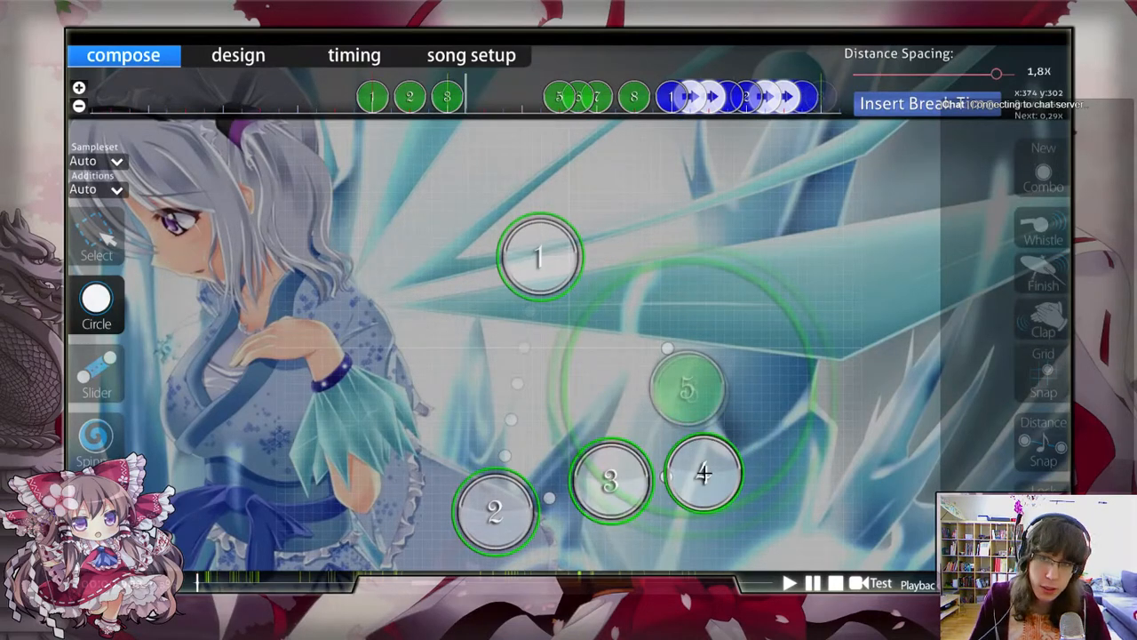
{"action": "scroll", "coordinate": [698, 457], "scroll_direction": "down", "scroll_amount": 3, "text": "alt"}
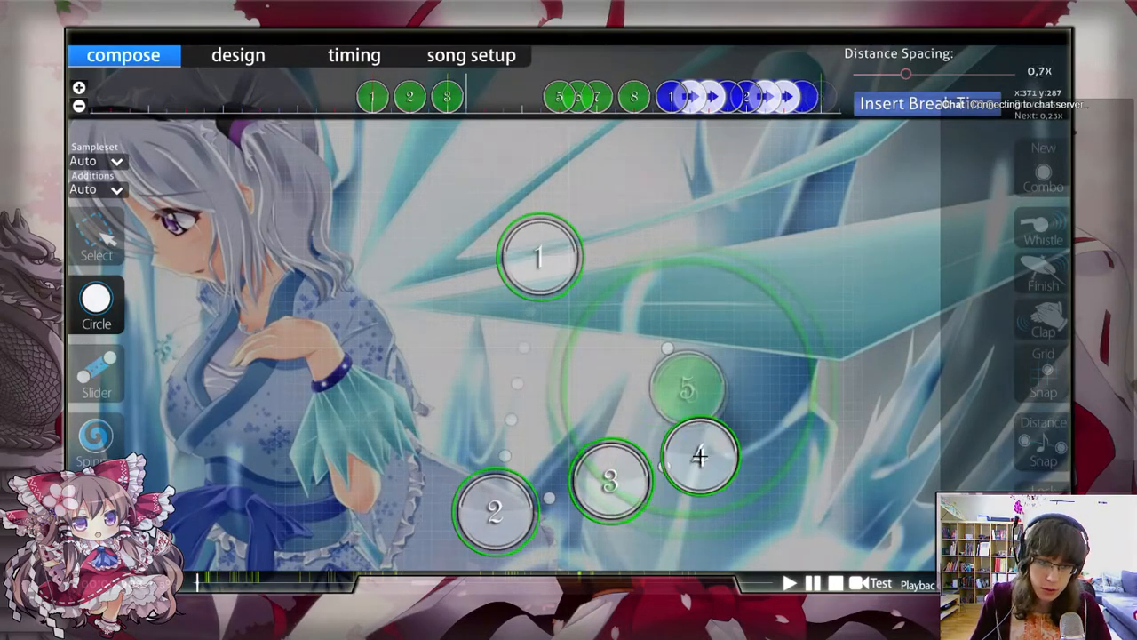
{"action": "scroll", "coordinate": [697, 467], "scroll_direction": "down", "scroll_amount": 1, "text": "alt"}
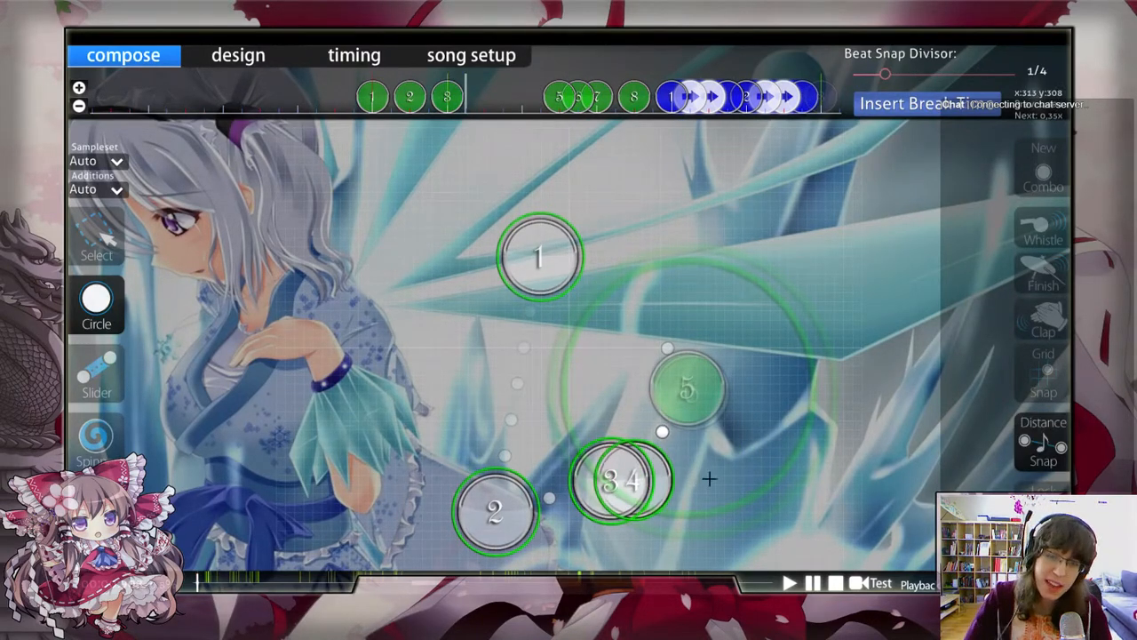
Step: Place circles 4 to 7 on successive quarter beats after circle 3, forming an overlapping stream that curves downward
{"action": "left_click", "coordinate": [708, 477]}
{"action": "scroll", "coordinate": [716, 488], "scroll_direction": "down", "scroll_amount": 1}
{"action": "left_click", "coordinate": [728, 511]}
{"action": "scroll", "coordinate": [731, 516], "scroll_direction": "down", "scroll_amount": 1}
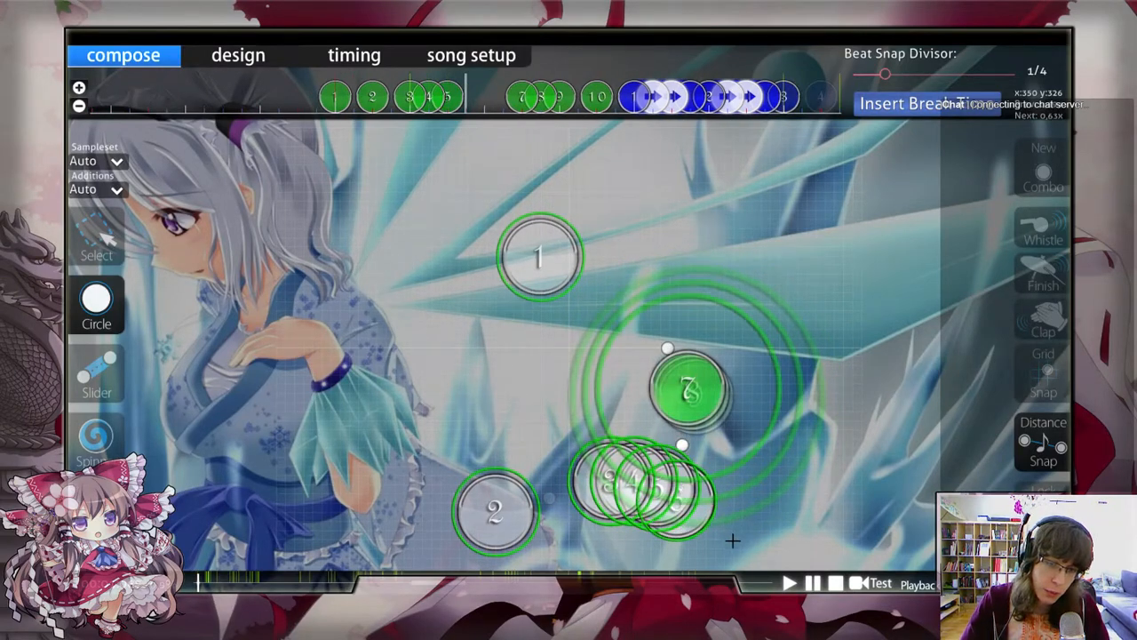
{"action": "left_click", "coordinate": [733, 538]}
{"action": "scroll", "coordinate": [734, 539], "scroll_direction": "down", "scroll_amount": 1}
{"action": "left_click", "coordinate": [723, 538]}
{"action": "scroll", "coordinate": [721, 538], "scroll_direction": "down", "scroll_amount": 1}
{"action": "scroll", "coordinate": [722, 540], "scroll_direction": "up", "scroll_amount": 3}
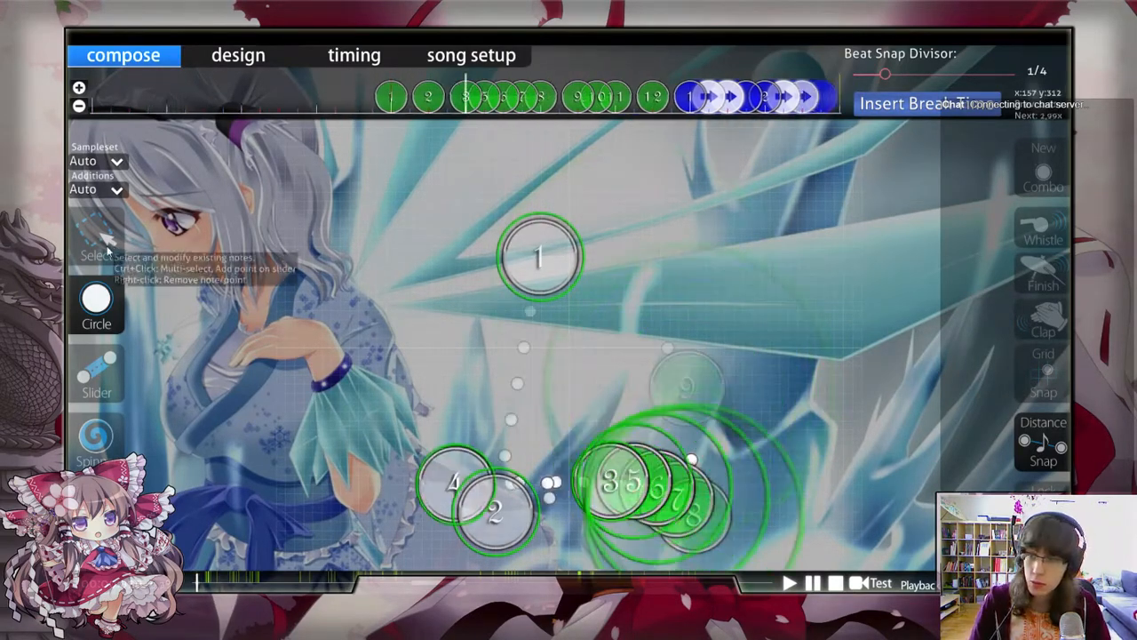
Step: Delete the four older green circles that follow circle 7, up to the start of the blue combo
{"action": "left_click", "coordinate": [108, 244]}
{"action": "scroll", "coordinate": [151, 260], "scroll_direction": "up", "scroll_amount": 5}
{"action": "scroll", "coordinate": [151, 260], "scroll_direction": "down", "scroll_amount": 12}
{"action": "scroll", "coordinate": [264, 268], "scroll_direction": "up", "scroll_amount": 3}
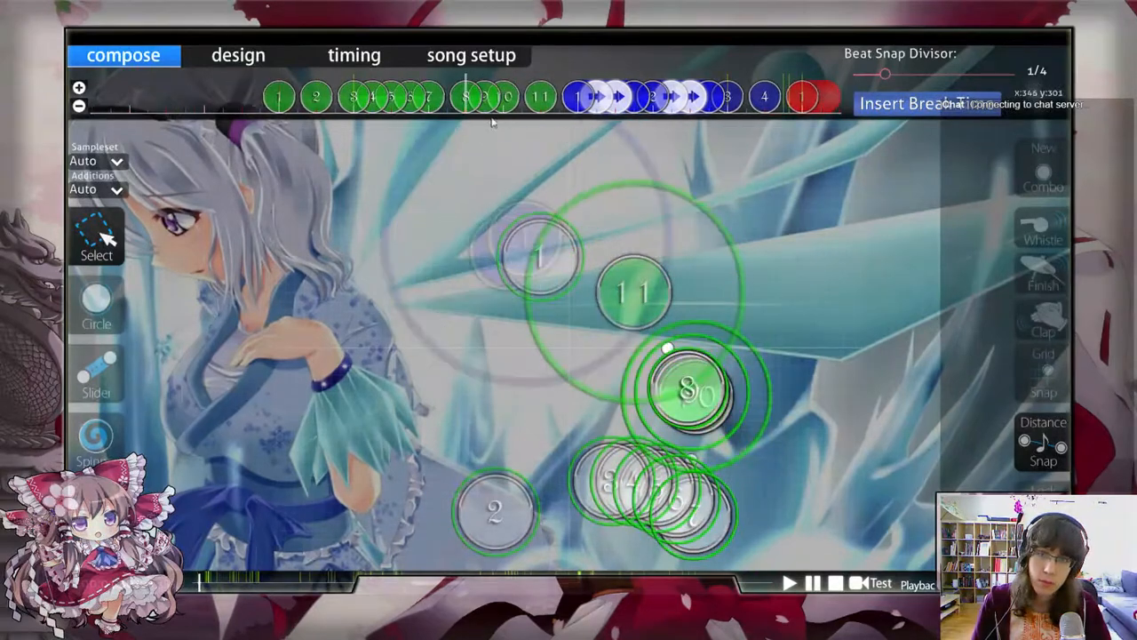
{"action": "left_click_drag", "start_coordinate": [462, 90], "coordinate": [573, 106]}
{"action": "key", "text": "Delete"}
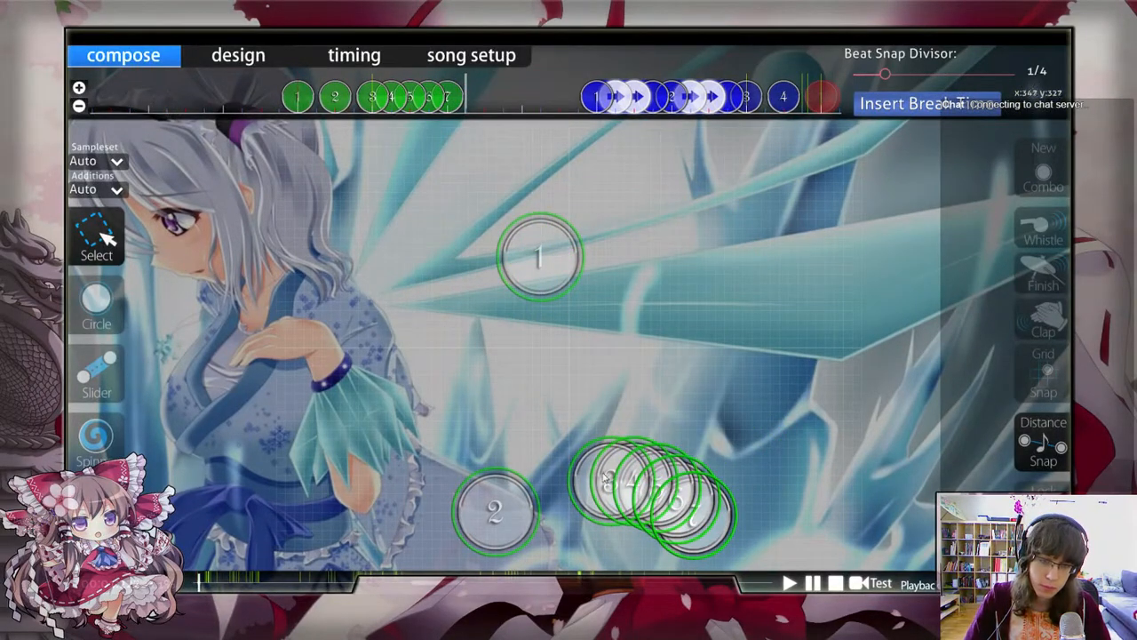
{"action": "scroll", "coordinate": [521, 528], "scroll_direction": "up", "scroll_amount": 2}
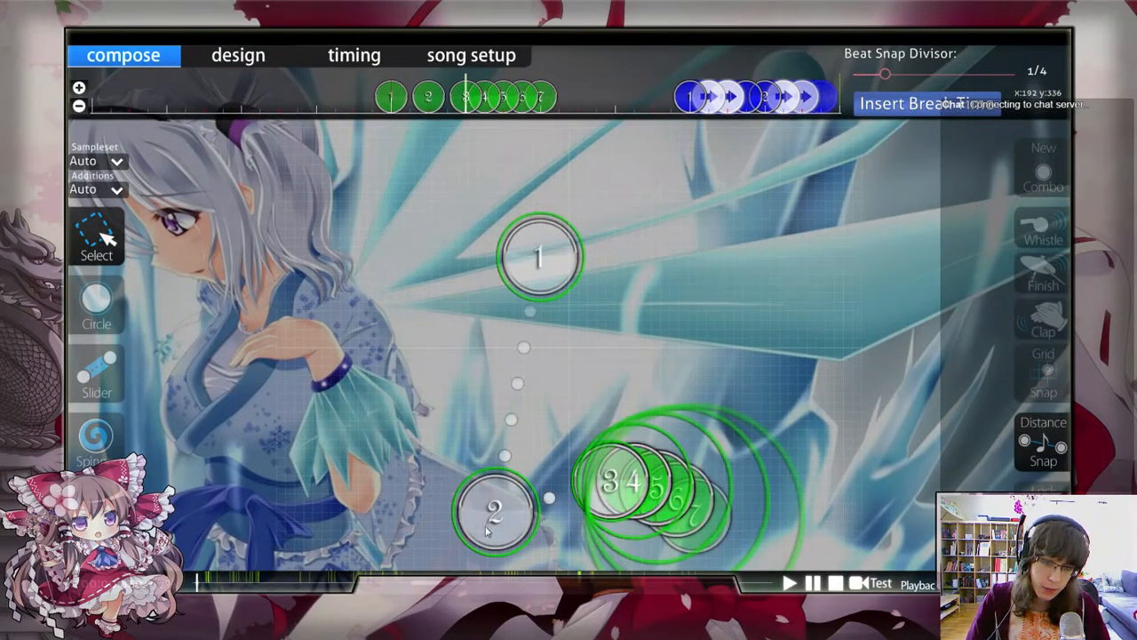
{"action": "scroll", "coordinate": [619, 475], "scroll_direction": "down", "scroll_amount": 2}
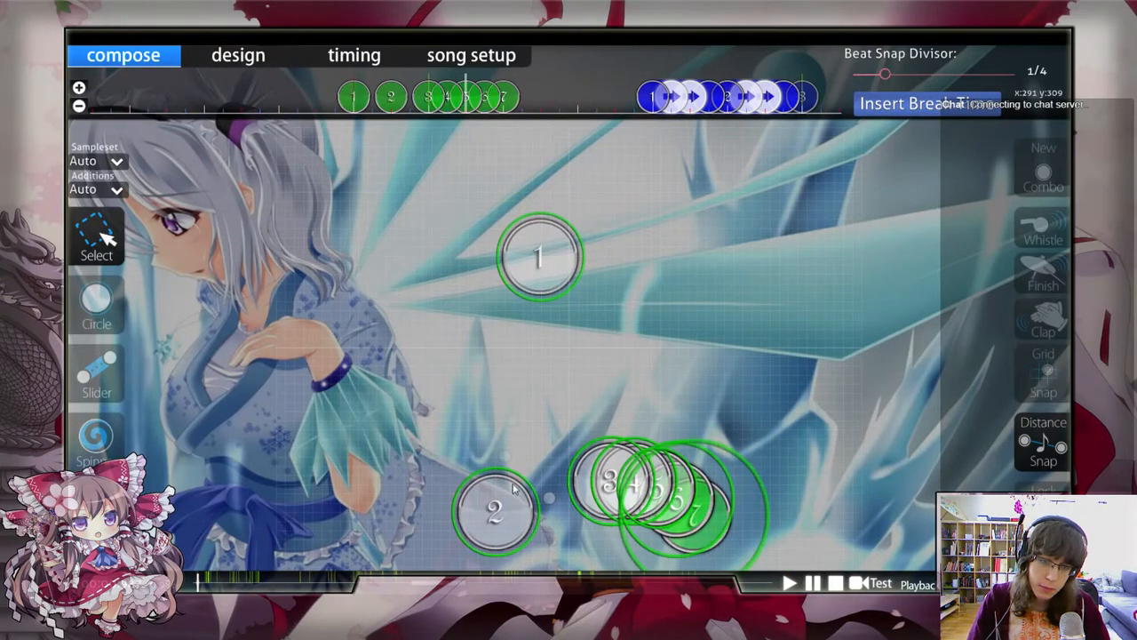
{"action": "scroll", "coordinate": [702, 516], "scroll_direction": "down", "scroll_amount": 1}
{"action": "scroll", "coordinate": [702, 516], "scroll_direction": "down", "scroll_amount": 1}
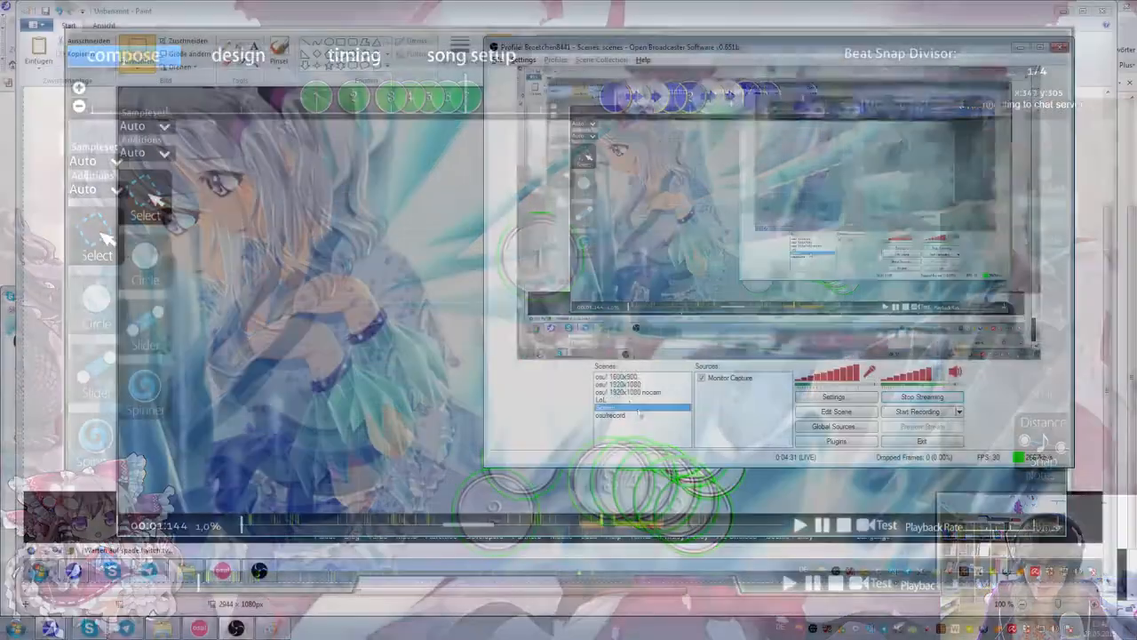
Step: Switch to the ongoing Skype call and start sharing the screen
{"action": "key", "text": "alt+Tab"}
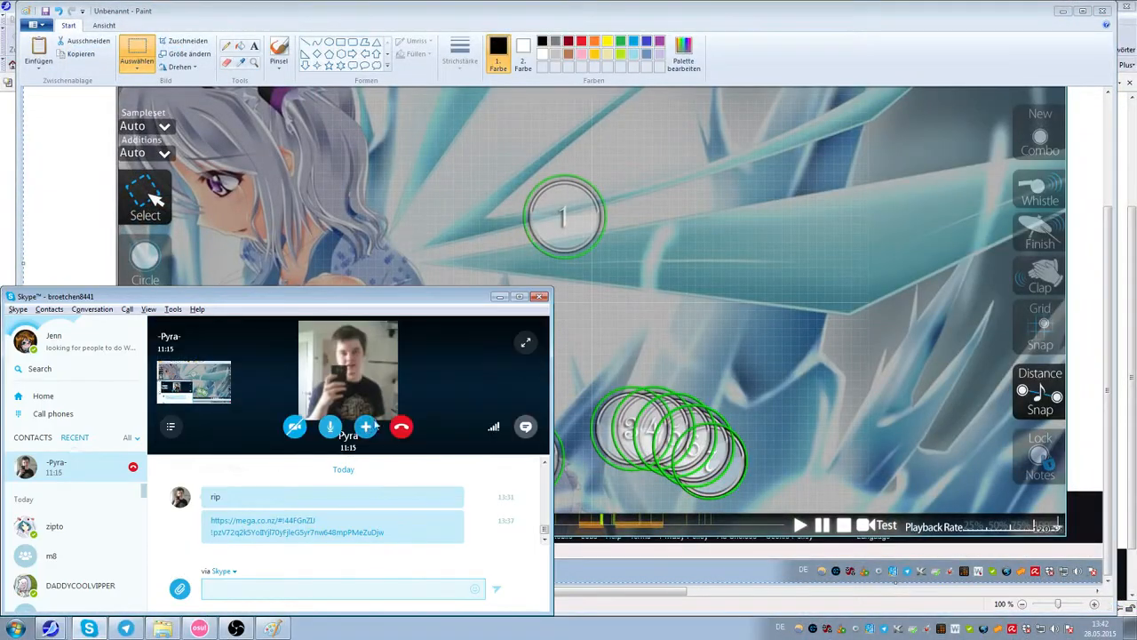
{"action": "left_click", "coordinate": [366, 427]}
{"action": "left_click", "coordinate": [354, 483]}
{"action": "left_click", "coordinate": [365, 583]}
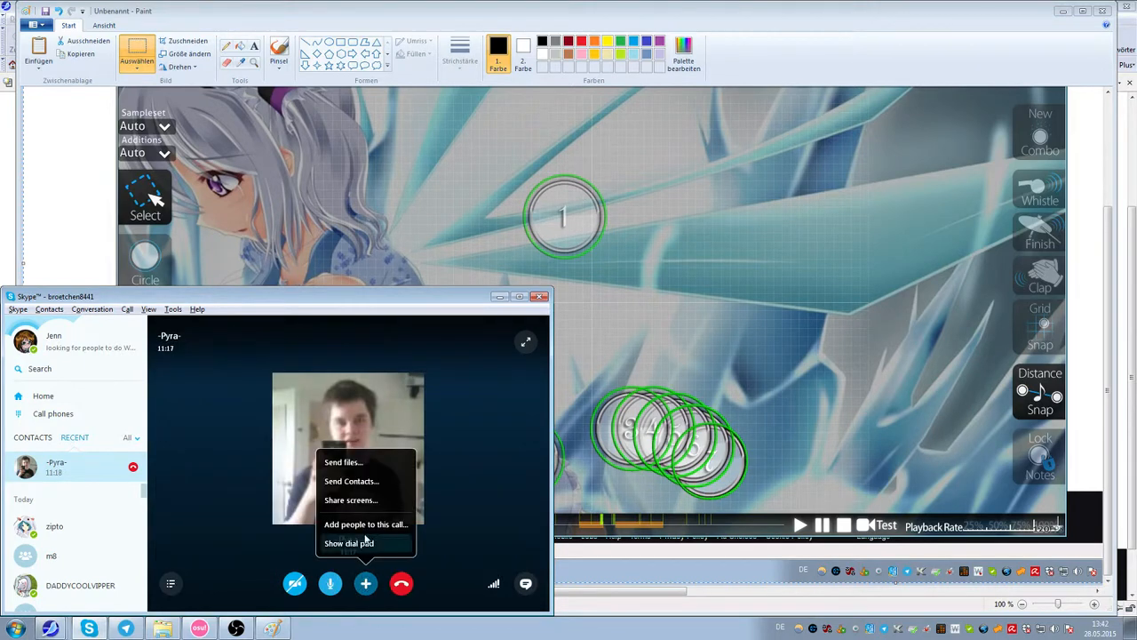
{"action": "left_click", "coordinate": [355, 500]}
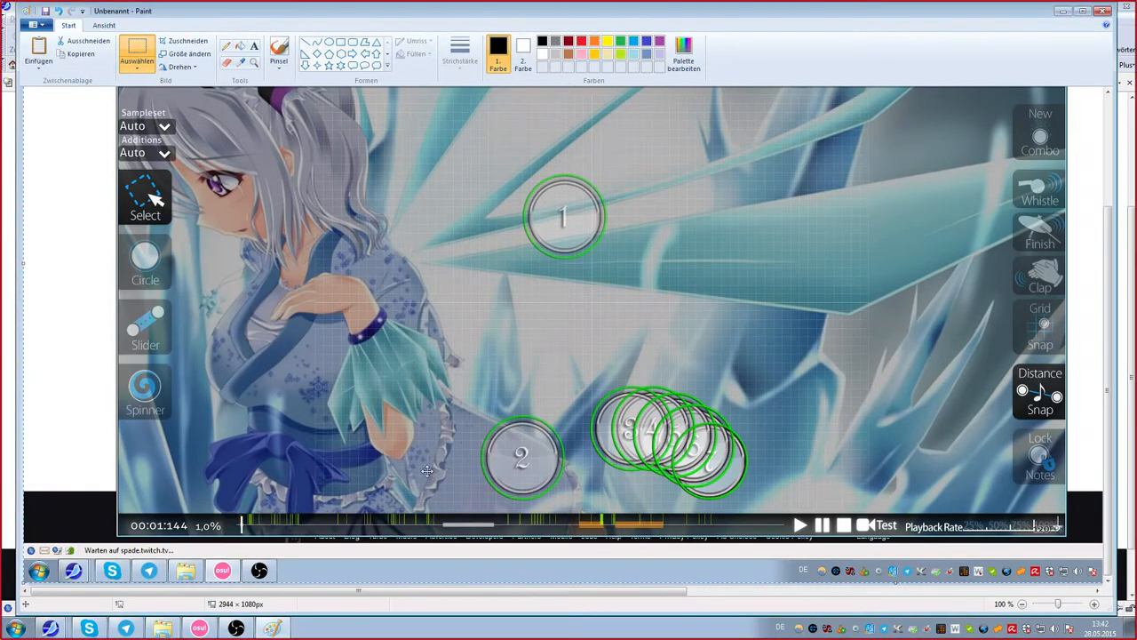
Step: Check the screen share in Skype and return to the editor screenshot in Paint
{"action": "scroll", "coordinate": [336, 434], "scroll_direction": "up", "scroll_amount": 3}
{"action": "scroll", "coordinate": [337, 433], "scroll_direction": "down", "scroll_amount": 3}
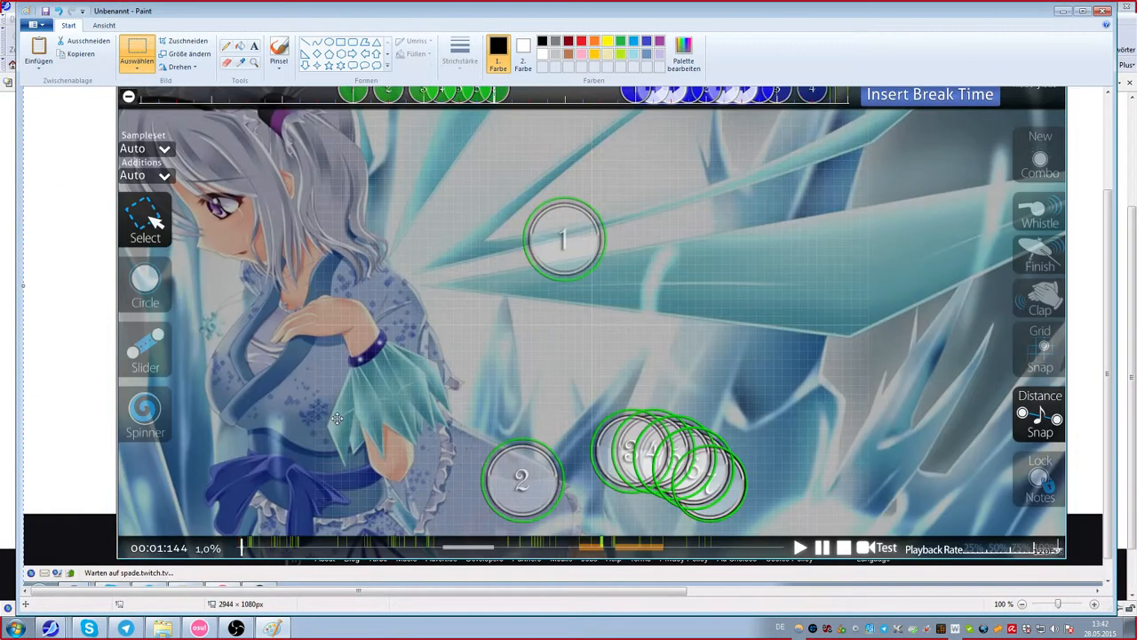
{"action": "scroll", "coordinate": [340, 422], "scroll_direction": "up", "scroll_amount": 3}
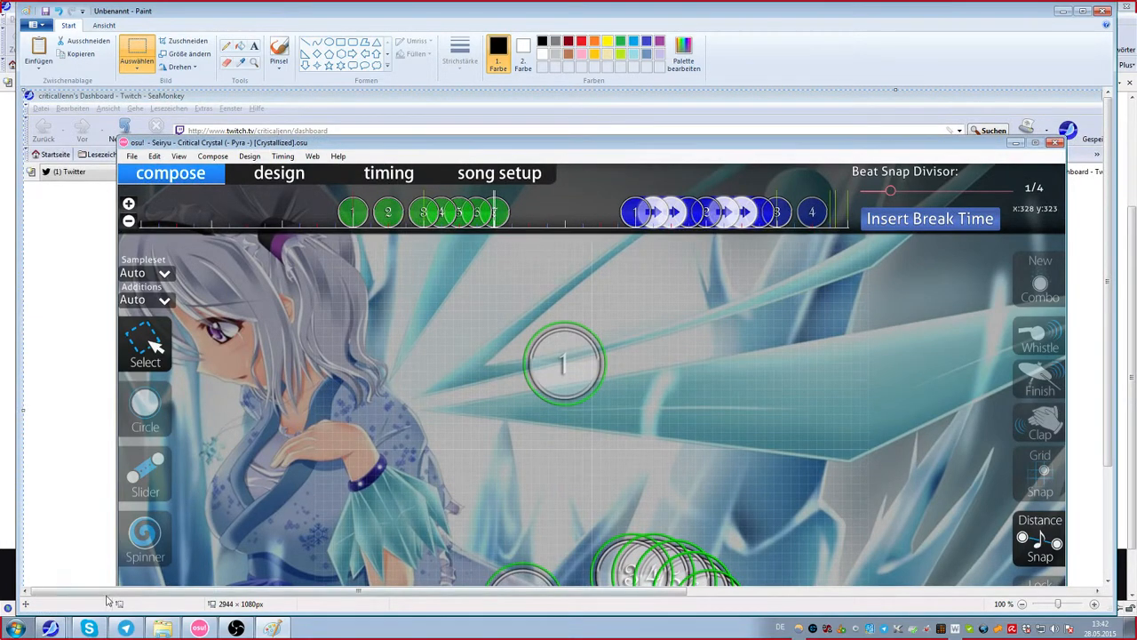
{"action": "left_click", "coordinate": [89, 628]}
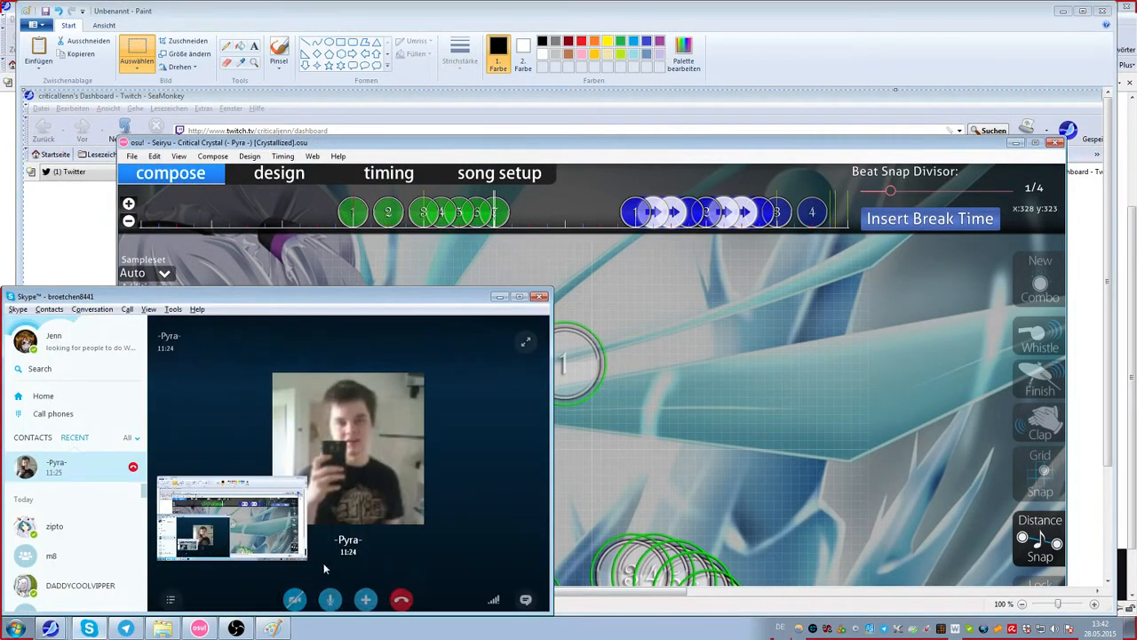
{"action": "left_click", "coordinate": [207, 627]}
{"action": "left_click", "coordinate": [207, 628]}
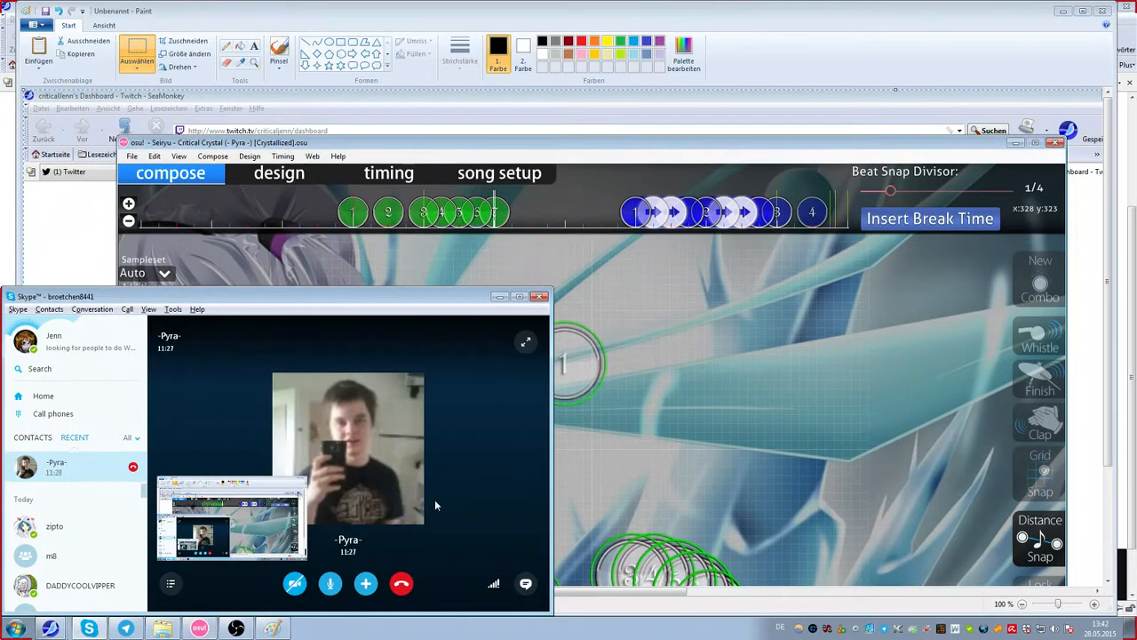
{"action": "left_click", "coordinate": [624, 427]}
{"action": "scroll", "coordinate": [680, 355], "scroll_direction": "down", "scroll_amount": 3}
{"action": "scroll", "coordinate": [687, 338], "scroll_direction": "up", "scroll_amount": 3}
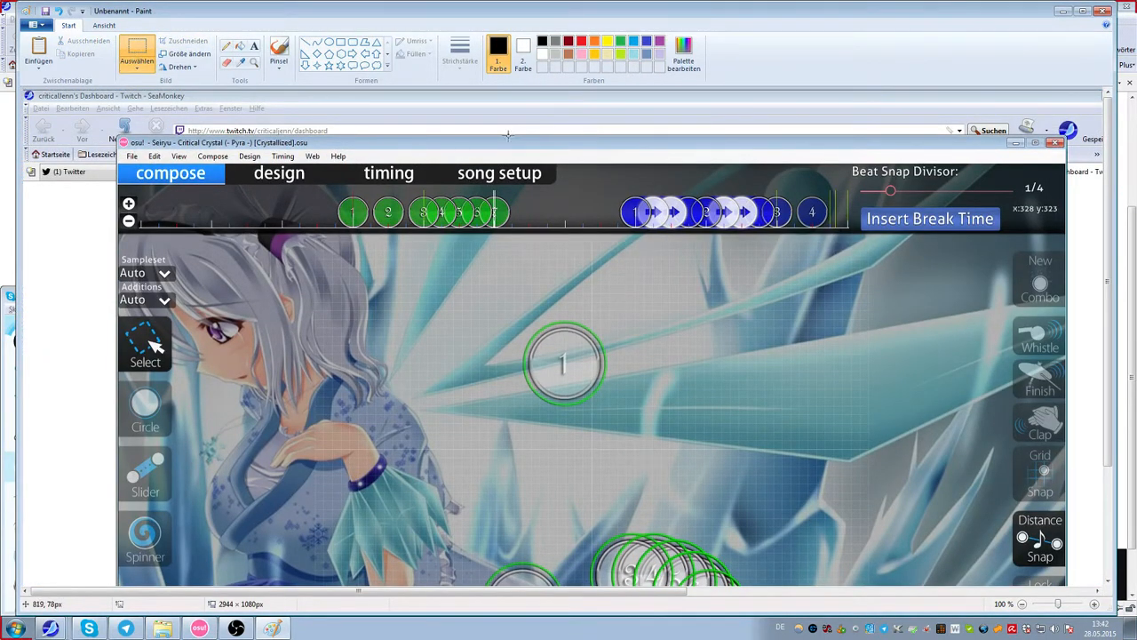
Step: Draw red straight lines on the screenshot from circle 1 to circle 2 and from circle 2 to circle 3
{"action": "left_click", "coordinate": [311, 43]}
{"action": "scroll", "coordinate": [689, 347], "scroll_direction": "down", "scroll_amount": 1}
{"action": "left_click", "coordinate": [581, 40]}
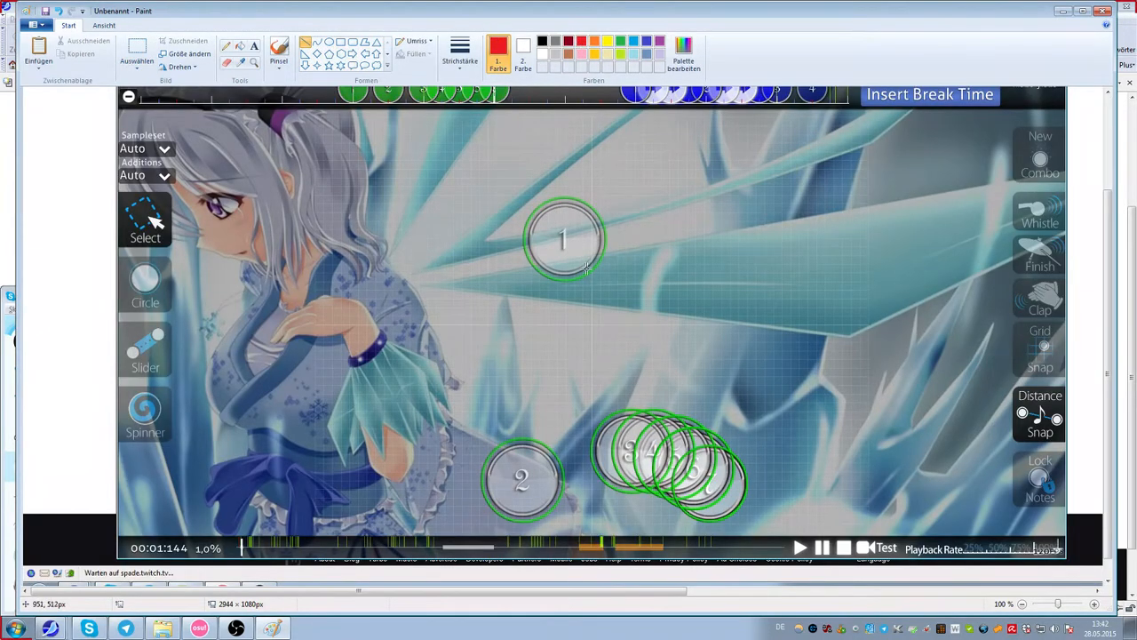
{"action": "left_click_drag", "start_coordinate": [563, 237], "coordinate": [522, 481]}
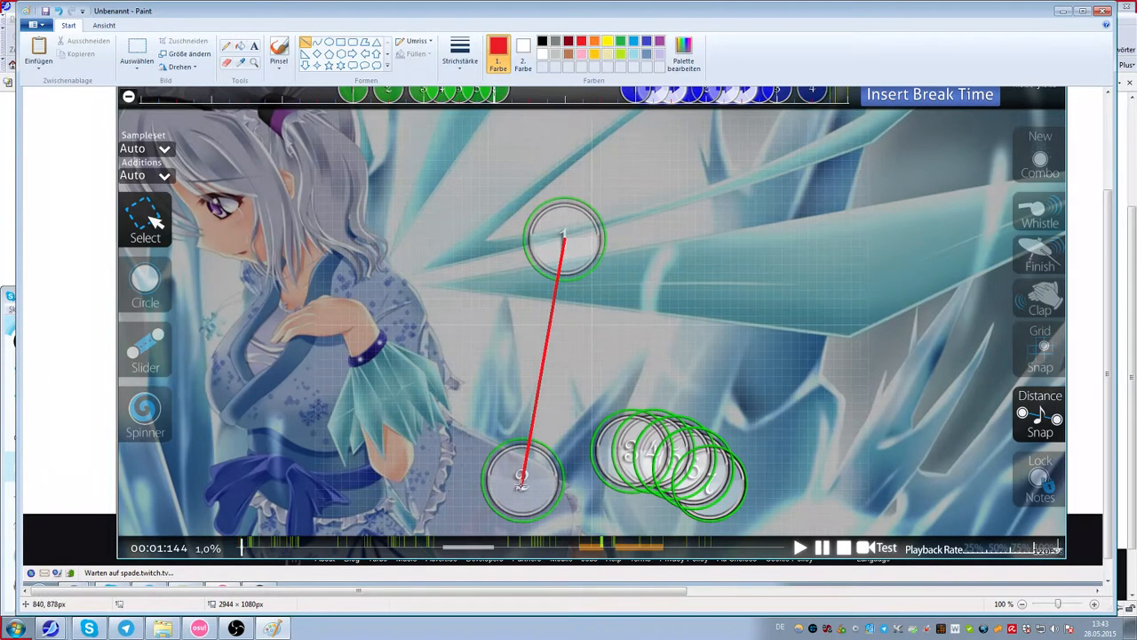
{"action": "left_click_drag", "start_coordinate": [521, 481], "coordinate": [613, 443]}
Step: Draw a red curve through circles 3 to 7, bent to follow the arc of the stream
{"action": "left_click", "coordinate": [317, 43]}
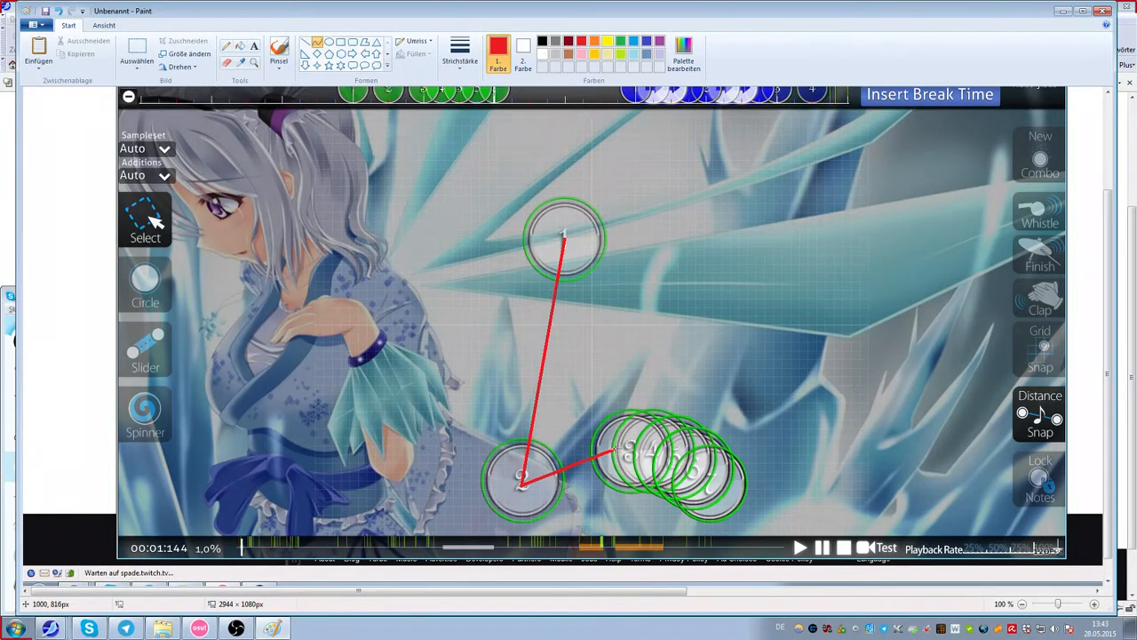
{"action": "left_click_drag", "start_coordinate": [615, 451], "coordinate": [718, 499]}
{"action": "left_click_drag", "start_coordinate": [635, 455], "coordinate": [689, 465]}
{"action": "left_click", "coordinate": [690, 462]}
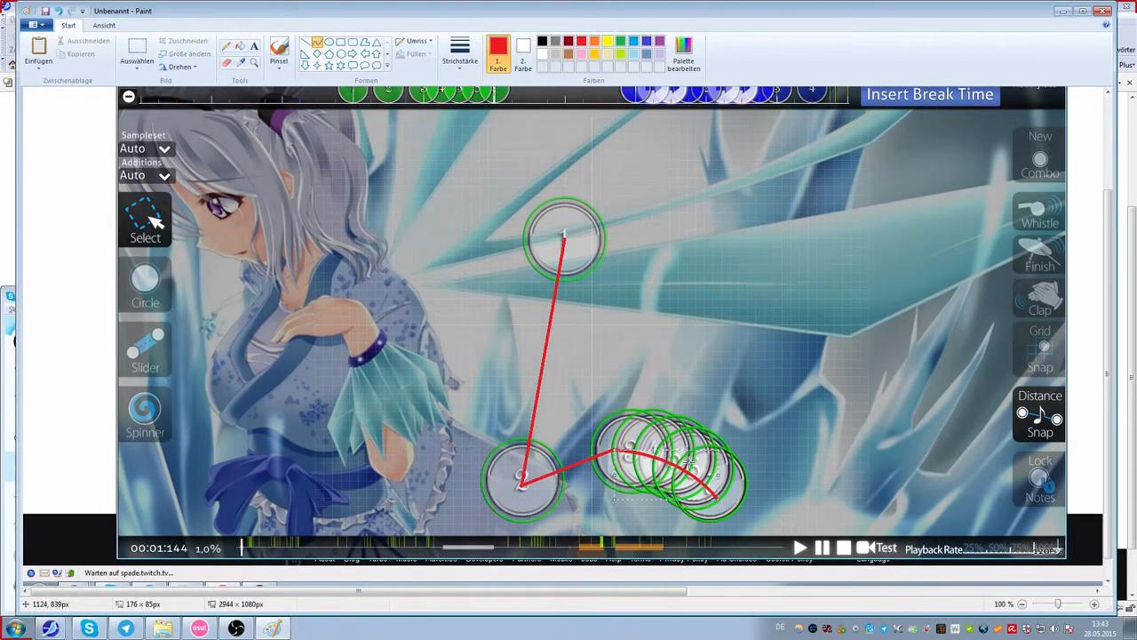
{"action": "left_click", "coordinate": [722, 379]}
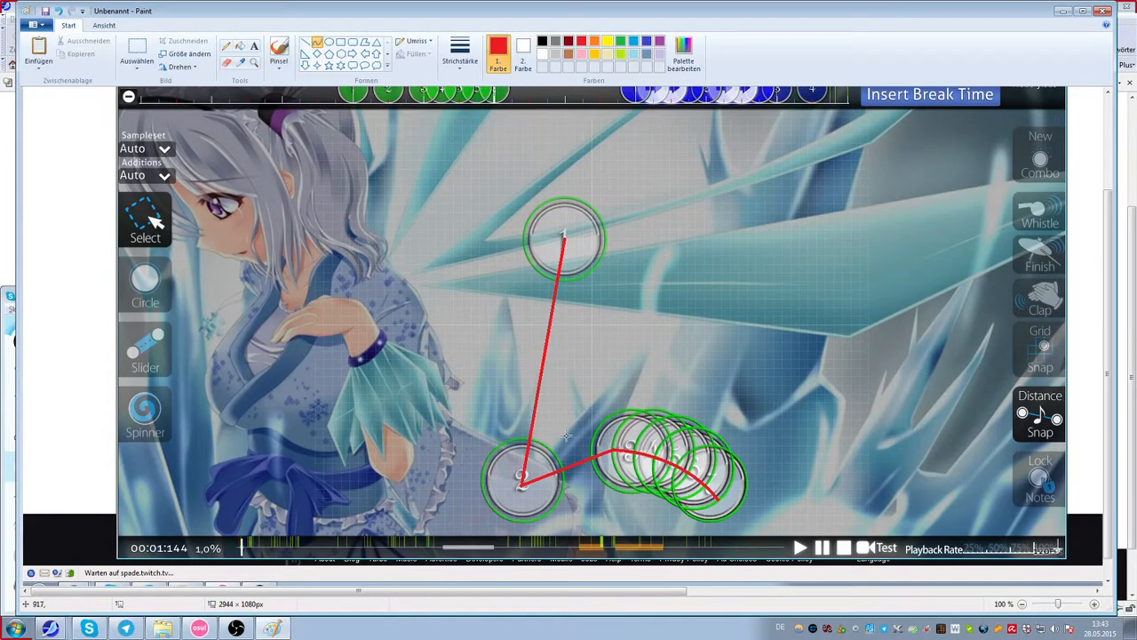
Step: Draw a red zigzag of straight lines above the stream and a yellow straight line running across it
{"action": "left_click", "coordinate": [305, 41]}
{"action": "mouse_move", "coordinate": [636, 322]}
{"action": "left_mouse_down"}
{"action": "mouse_move", "coordinate": [681, 364]}
{"action": "mouse_move", "coordinate": [698, 312]}
{"action": "mouse_move", "coordinate": [728, 375]}
{"action": "left_mouse_up"}
{"action": "left_click_drag", "start_coordinate": [728, 375], "coordinate": [779, 315]}
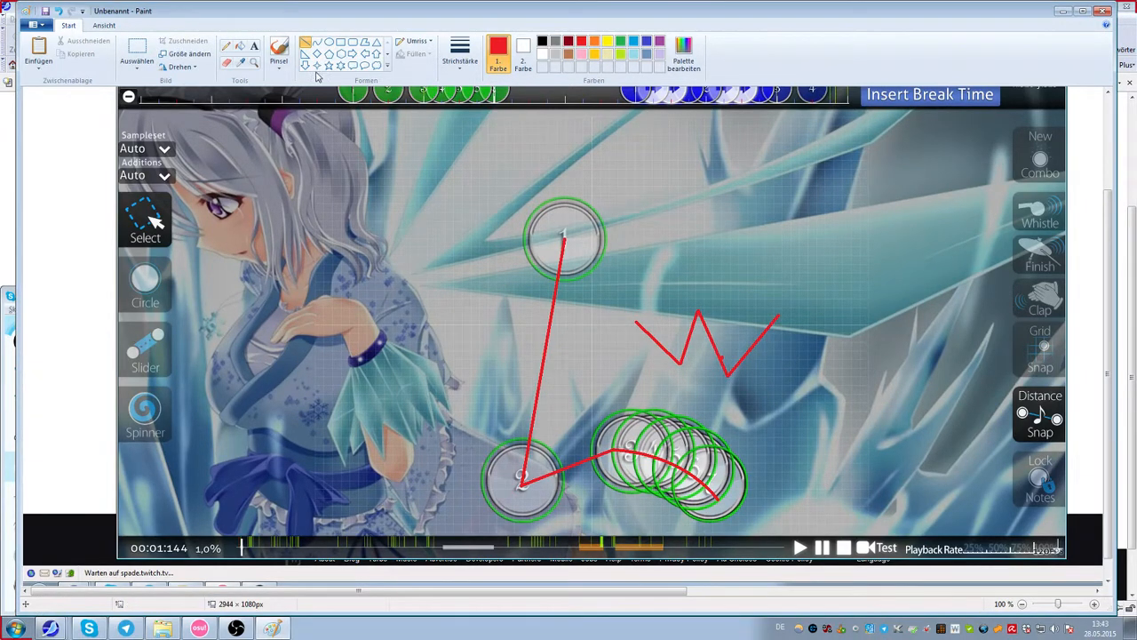
{"action": "left_click", "coordinate": [608, 40]}
{"action": "left_click_drag", "start_coordinate": [611, 331], "coordinate": [789, 350]}
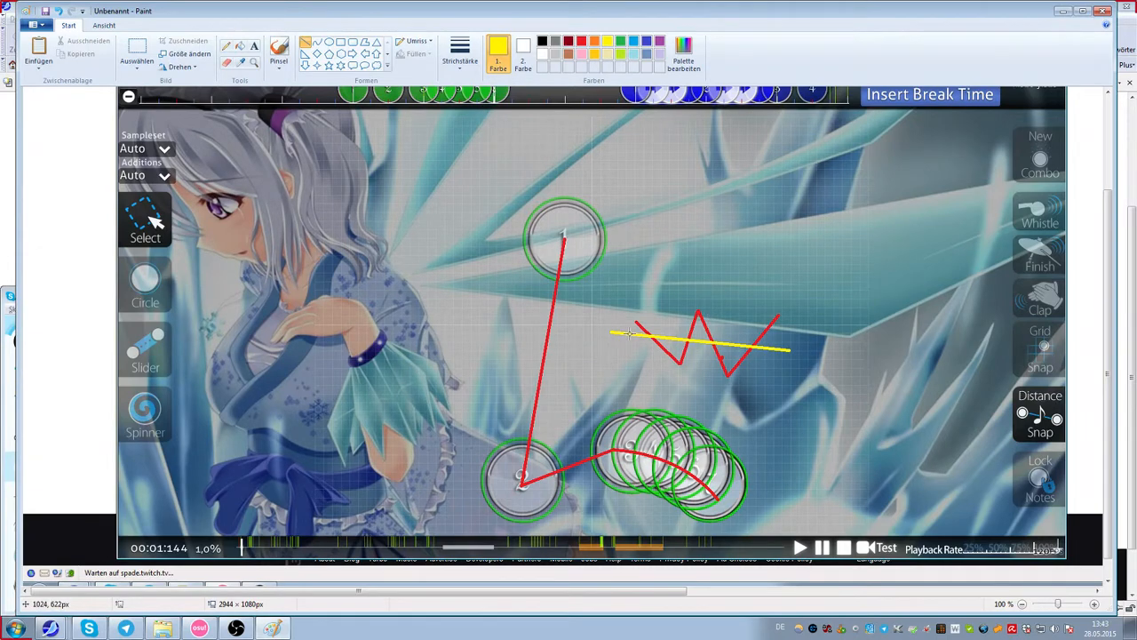
Step: Close Paint without saving the annotated screenshot
{"action": "left_click", "coordinate": [1102, 11]}
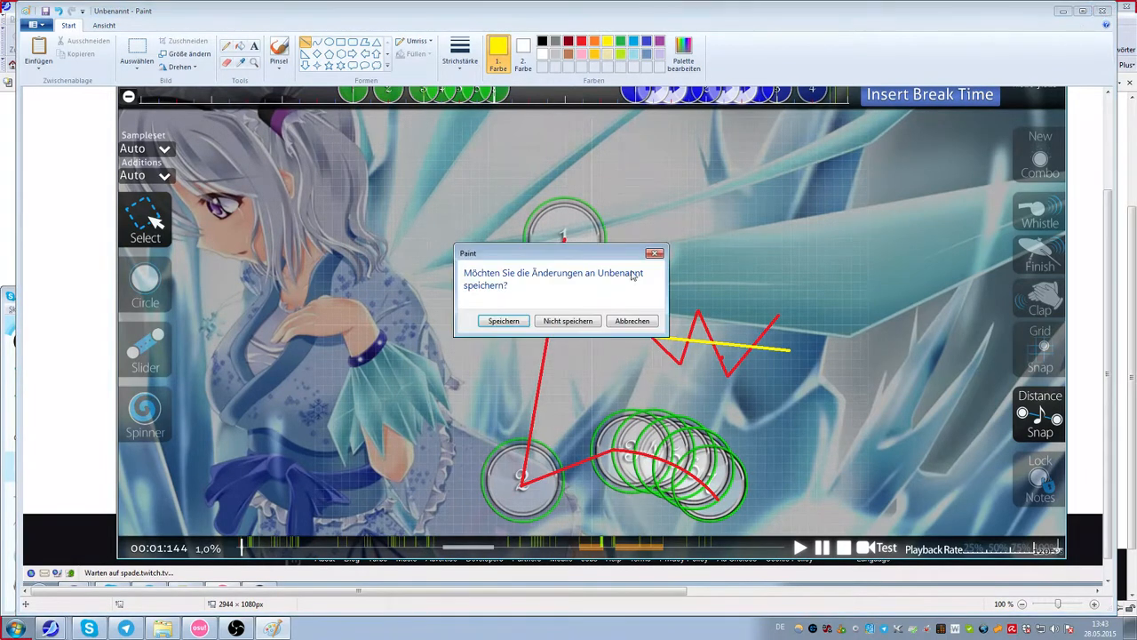
{"action": "left_click", "coordinate": [574, 321]}
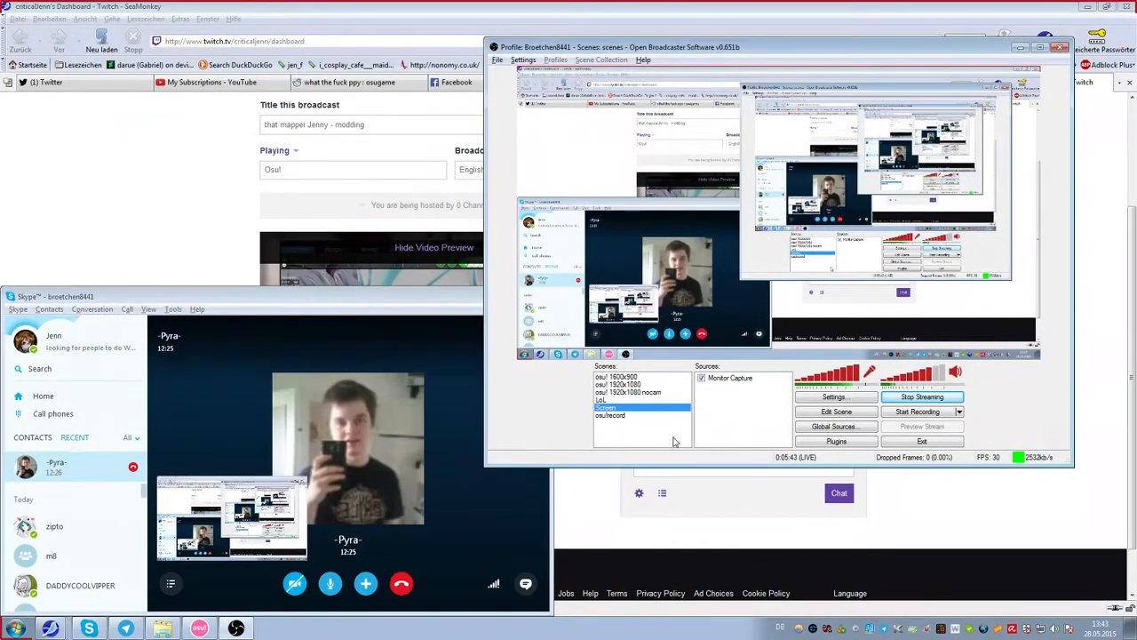
{"action": "left_click", "coordinate": [135, 241]}
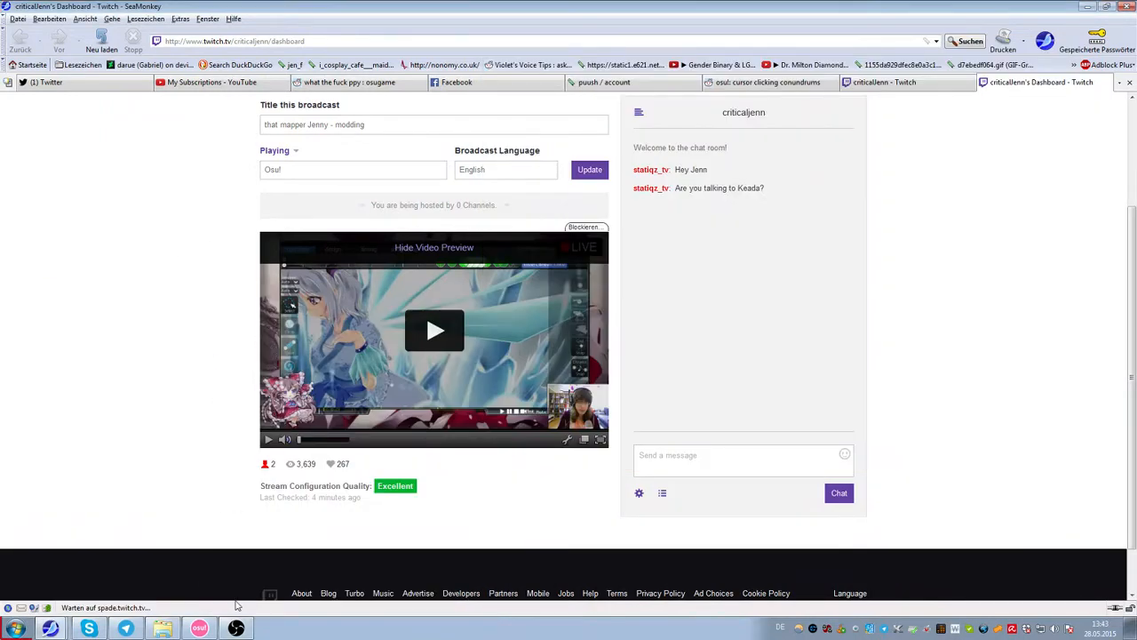
Step: Bring the osu! editor forward and switch the Open Broadcaster scene to osu! 1920x1080
{"action": "left_click", "coordinate": [200, 628]}
{"action": "left_click", "coordinate": [236, 628]}
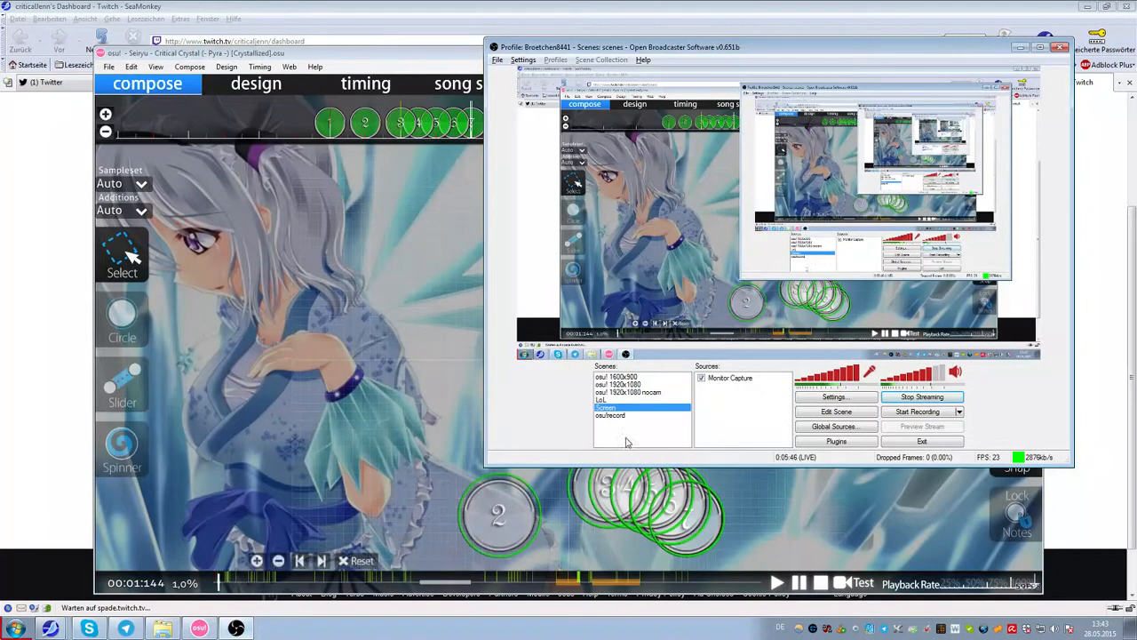
{"action": "left_click", "coordinate": [627, 384]}
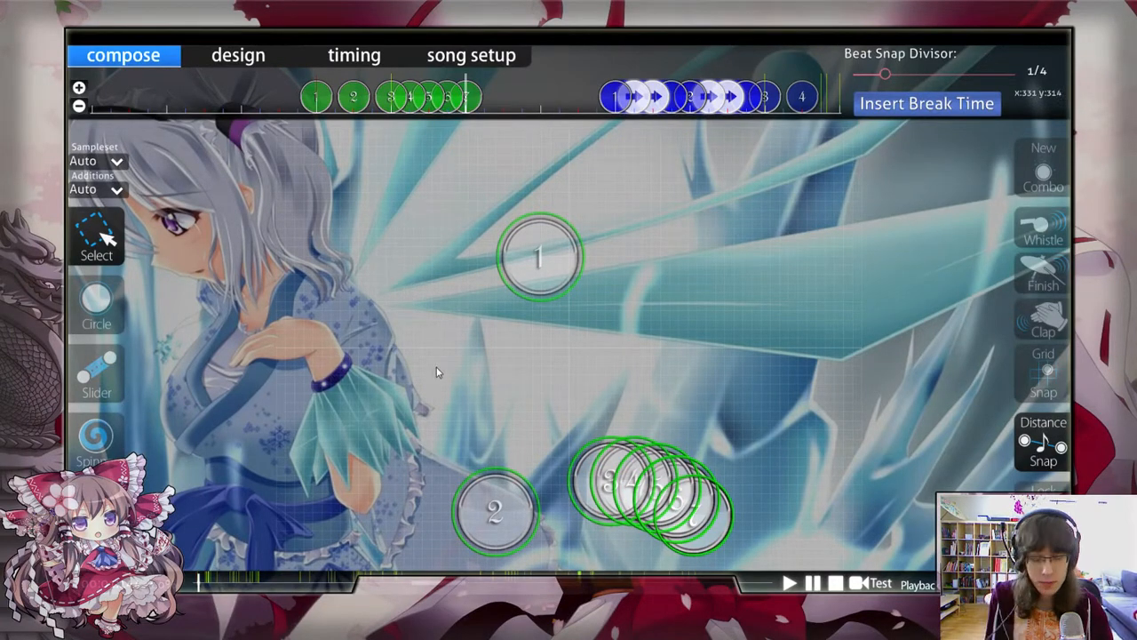
Step: Place circles 8, 9 and 10 as an overlapping triplet beside the stream, with circle 8 about 0.9x from circle 7
{"action": "scroll", "coordinate": [441, 365], "scroll_direction": "up", "scroll_amount": 3}
{"action": "scroll", "coordinate": [447, 360], "scroll_direction": "down", "scroll_amount": 7}
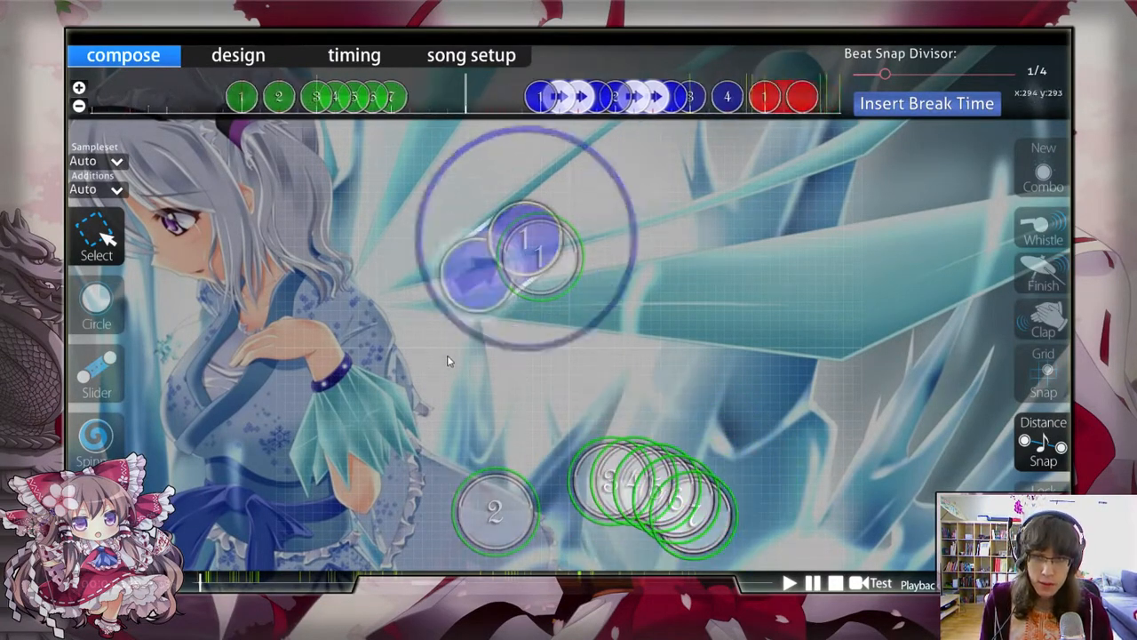
{"action": "scroll", "coordinate": [448, 360], "scroll_direction": "up", "scroll_amount": 2}
{"action": "left_click", "coordinate": [96, 303]}
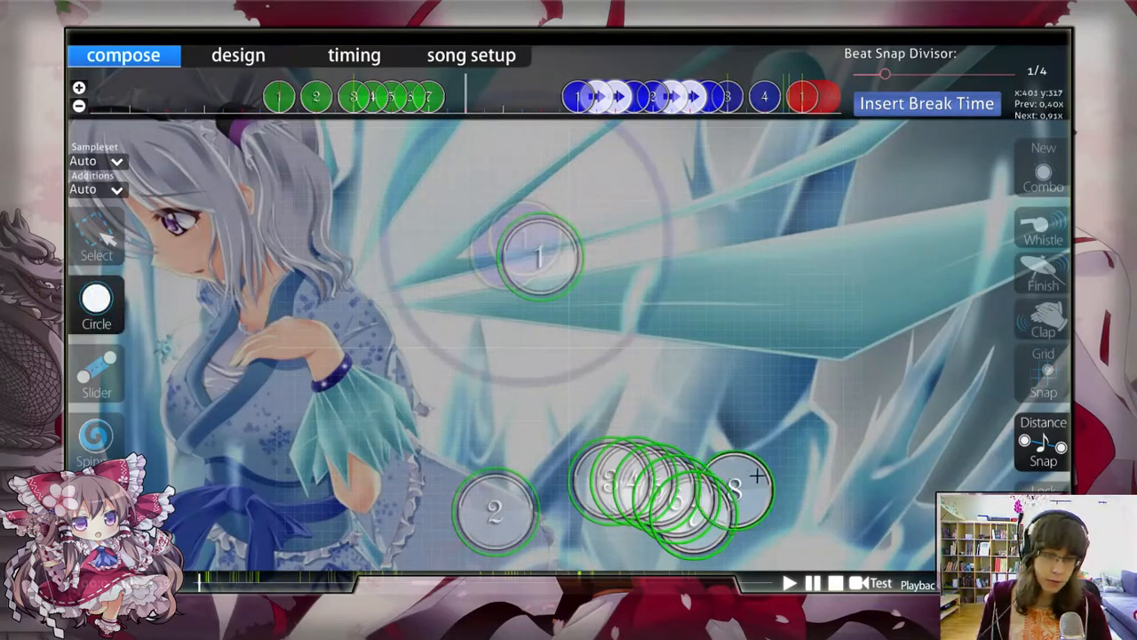
{"action": "key", "text": "alt"}
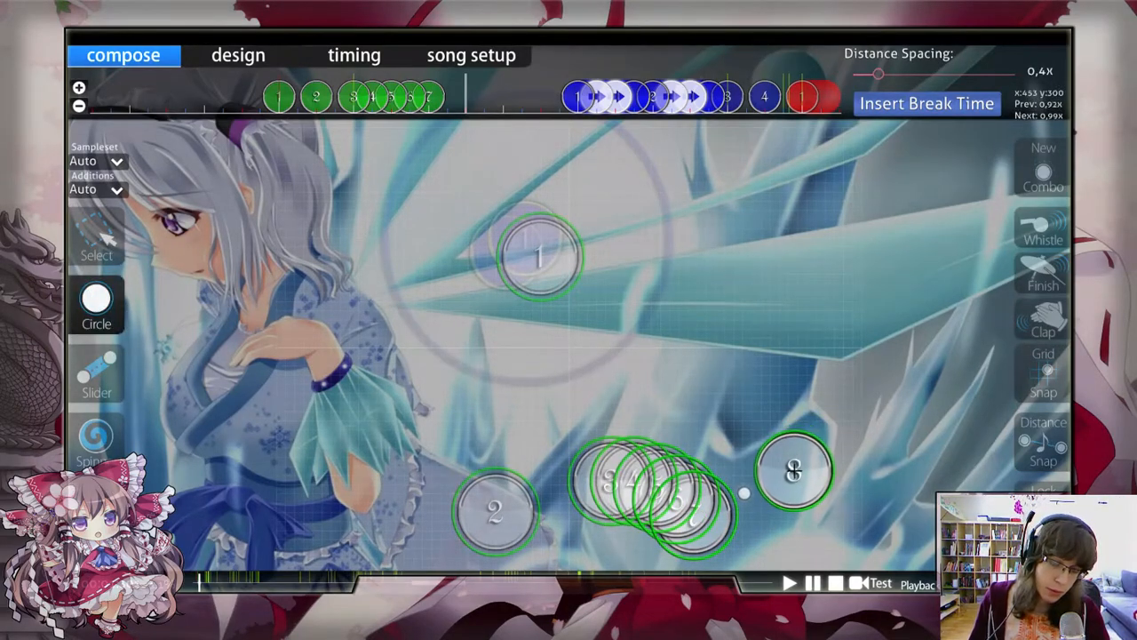
{"action": "left_click", "coordinate": [789, 467]}
{"action": "scroll", "coordinate": [204, 239], "scroll_direction": "down", "scroll_amount": 1}
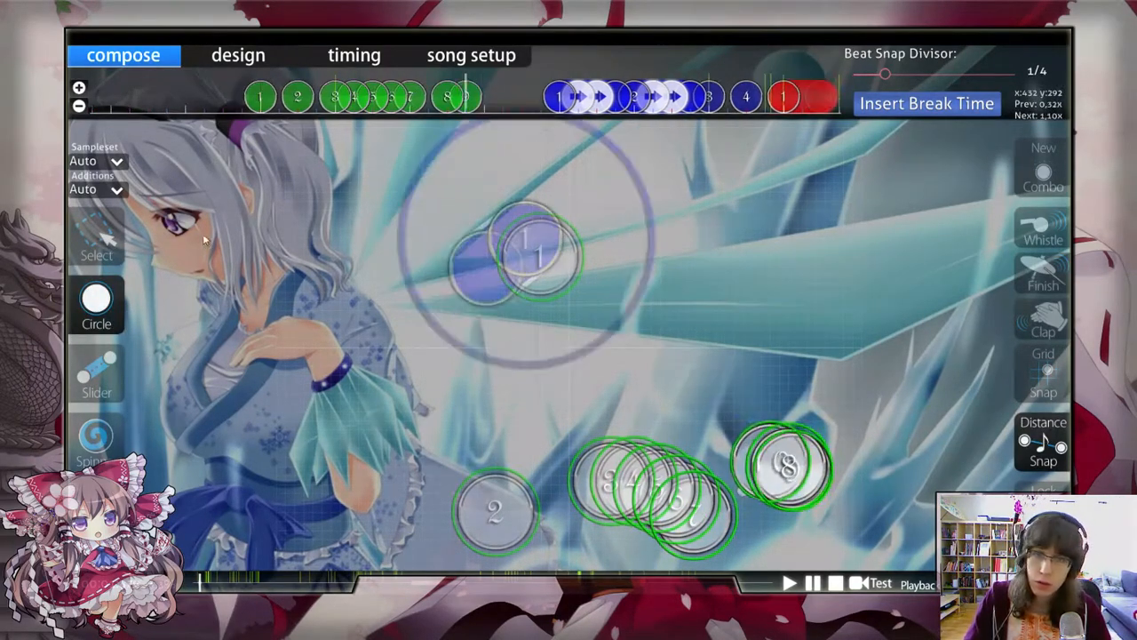
{"action": "left_click", "coordinate": [789, 471]}
{"action": "scroll", "coordinate": [789, 471], "scroll_direction": "down", "scroll_amount": 1}
{"action": "left_click", "coordinate": [790, 472]}
{"action": "scroll", "coordinate": [523, 407], "scroll_direction": "up", "scroll_amount": 5}
Step: Move circles 8 to 10 together to just above the stream, about 1.5x from circle 7
{"action": "left_click", "coordinate": [98, 239]}
{"action": "scroll", "coordinate": [773, 480], "scroll_direction": "down", "scroll_amount": 2}
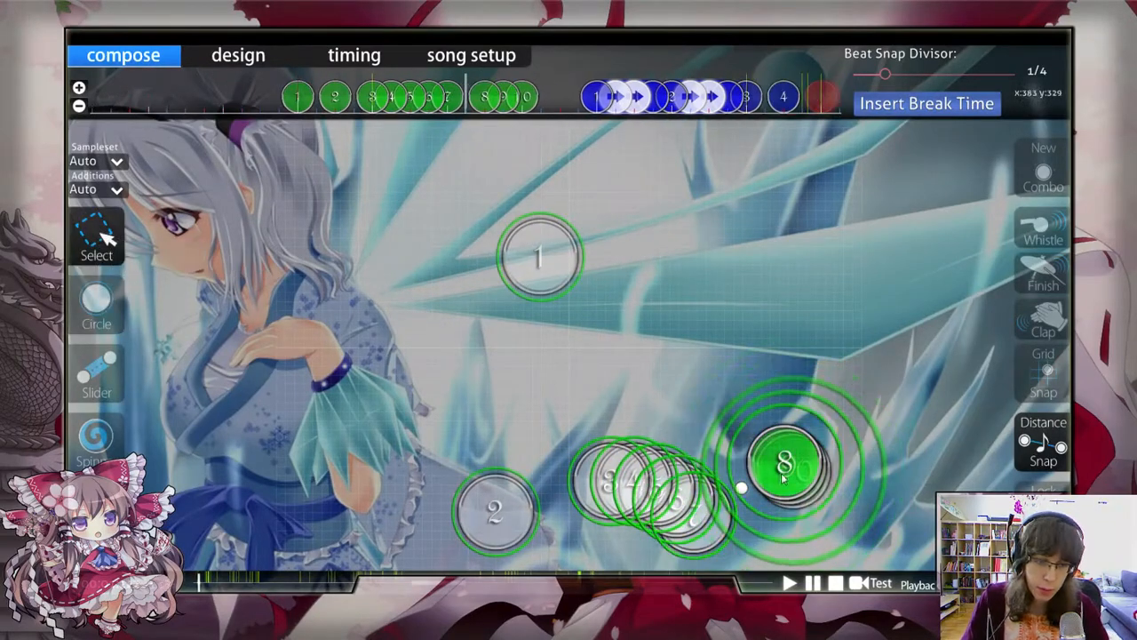
{"action": "scroll", "coordinate": [480, 103], "scroll_direction": "up", "scroll_amount": 2}
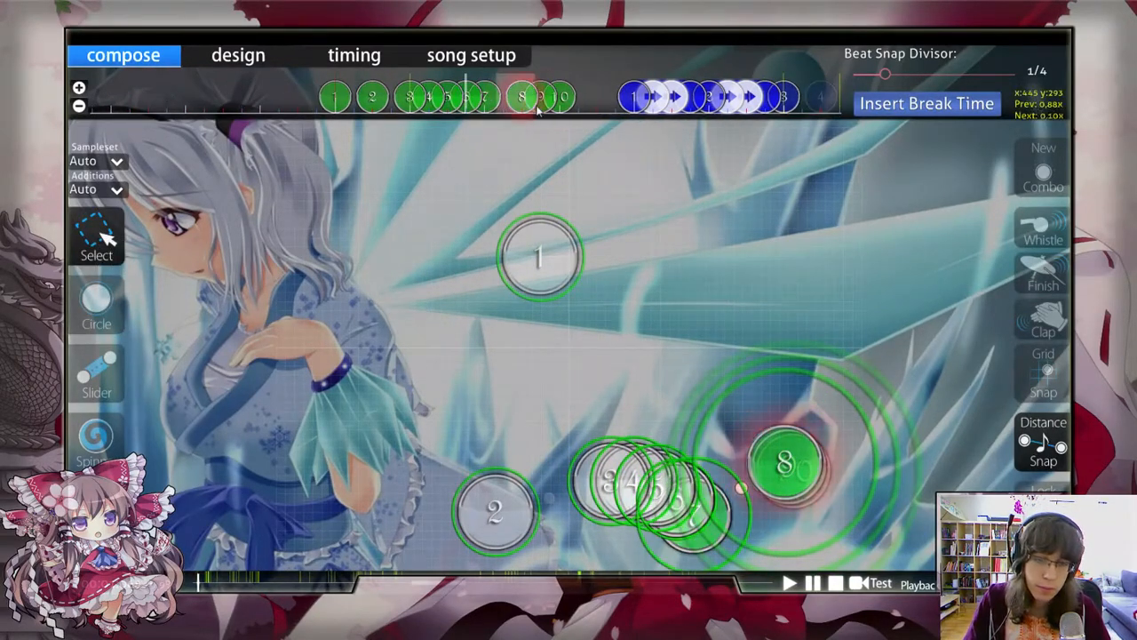
{"action": "scroll", "coordinate": [729, 365], "scroll_direction": "down", "scroll_amount": 3}
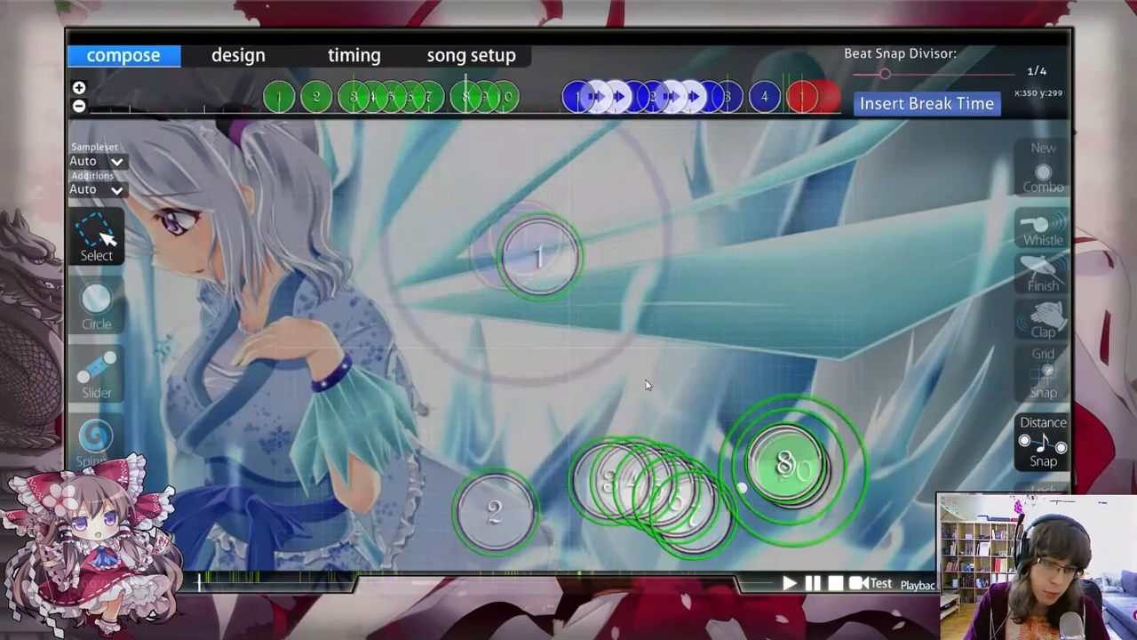
{"action": "left_click_drag", "start_coordinate": [789, 494], "coordinate": [666, 374]}
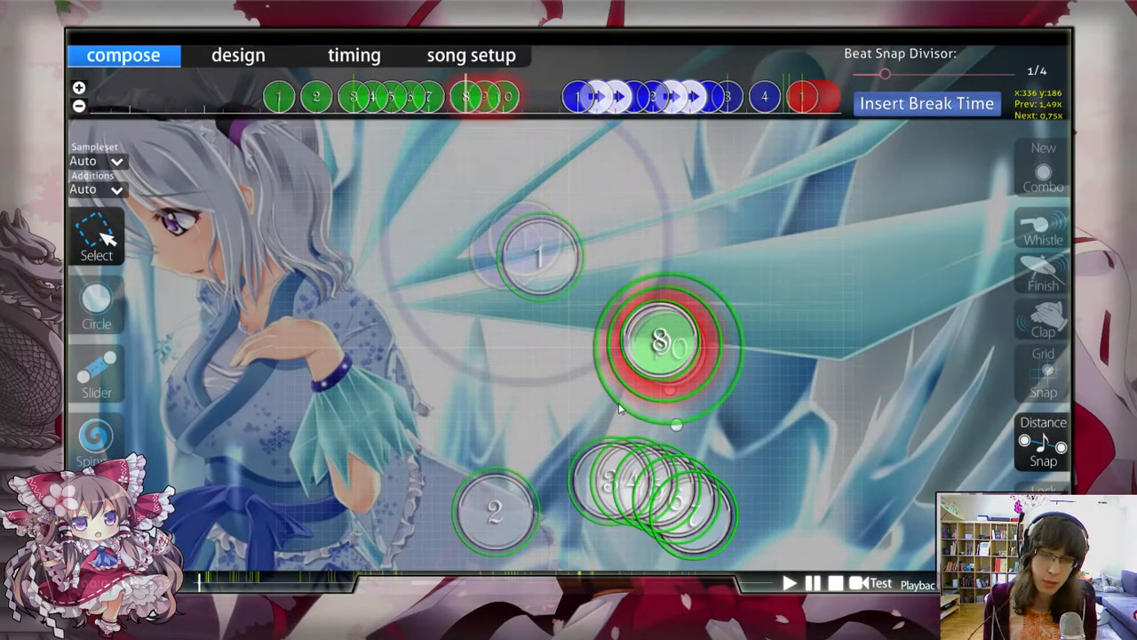
Step: Move circles 8 to 10 together to the right of the stream, at about x 445, y 293
{"action": "left_click_drag", "start_coordinate": [638, 325], "coordinate": [762, 447]}
{"action": "scroll", "coordinate": [745, 398], "scroll_direction": "up", "scroll_amount": 1}
{"action": "left_click", "coordinate": [745, 397]}
{"action": "scroll", "coordinate": [746, 397], "scroll_direction": "up", "scroll_amount": 1}
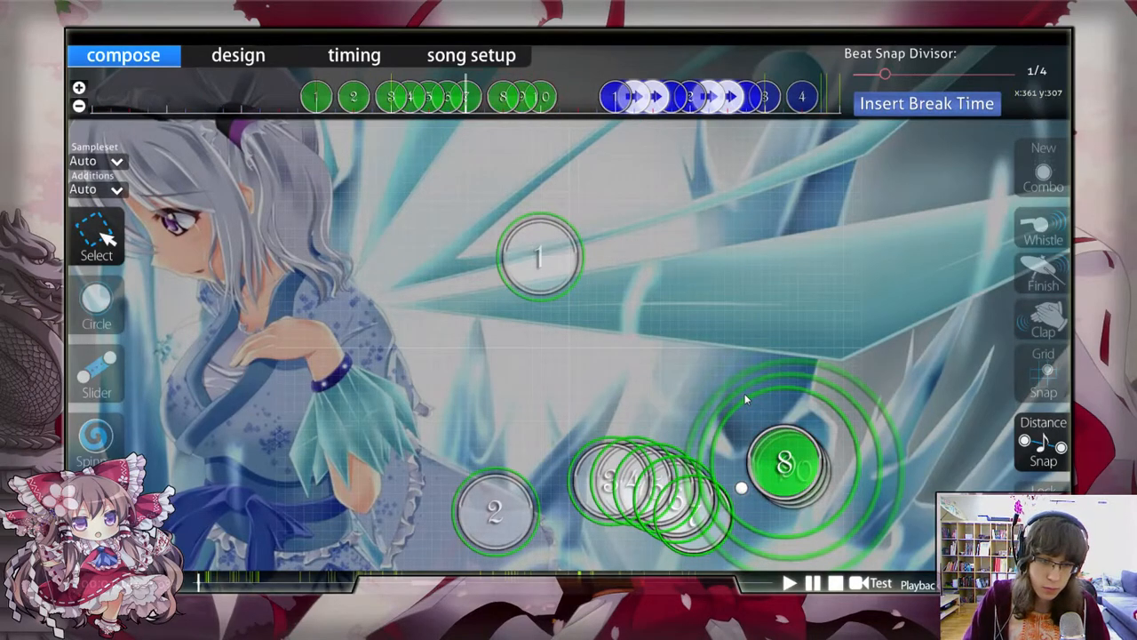
{"action": "scroll", "coordinate": [746, 398], "scroll_direction": "up", "scroll_amount": 1}
{"action": "scroll", "coordinate": [603, 116], "scroll_direction": "down", "scroll_amount": 1}
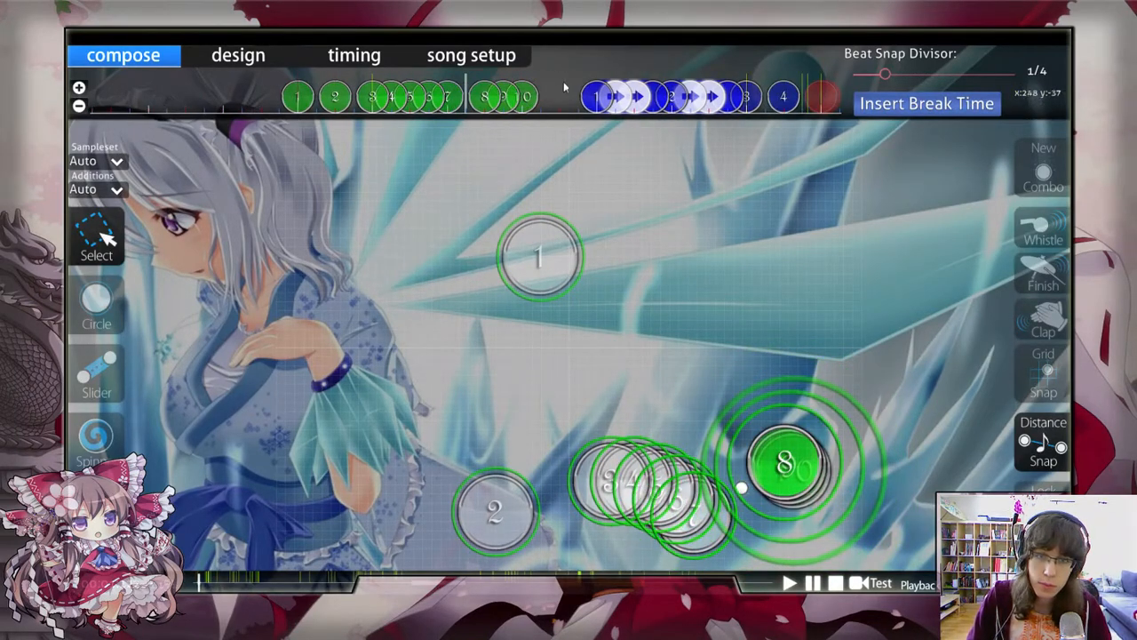
Step: Nudge circles 8 to 10 slightly farther from circle 7, to about x 453, y 296, and save the beatmap
{"action": "left_click", "coordinate": [804, 444]}
{"action": "left_click_drag", "start_coordinate": [806, 437], "coordinate": [816, 440]}
{"action": "left_click", "coordinate": [757, 377]}
{"action": "key", "text": "ctrl+s"}
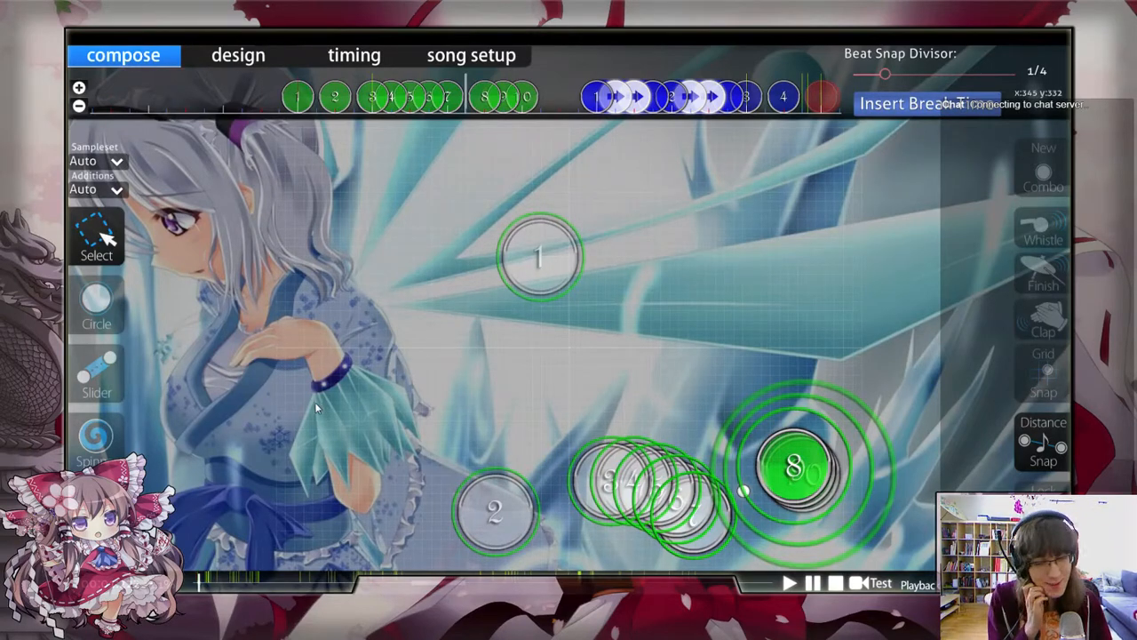
Step: Place circle 11 above the 8 to 10 triplet, at about x 425, y 175, just before the first blue slider
{"action": "scroll", "coordinate": [395, 356], "scroll_direction": "up", "scroll_amount": 2}
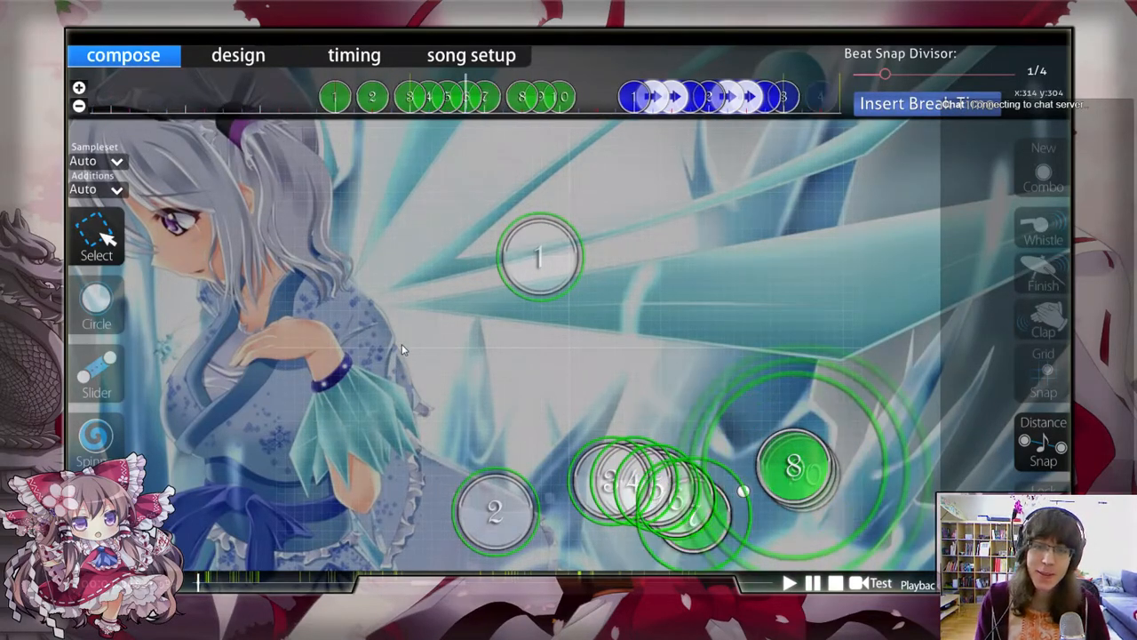
{"action": "scroll", "coordinate": [402, 349], "scroll_direction": "down", "scroll_amount": 1}
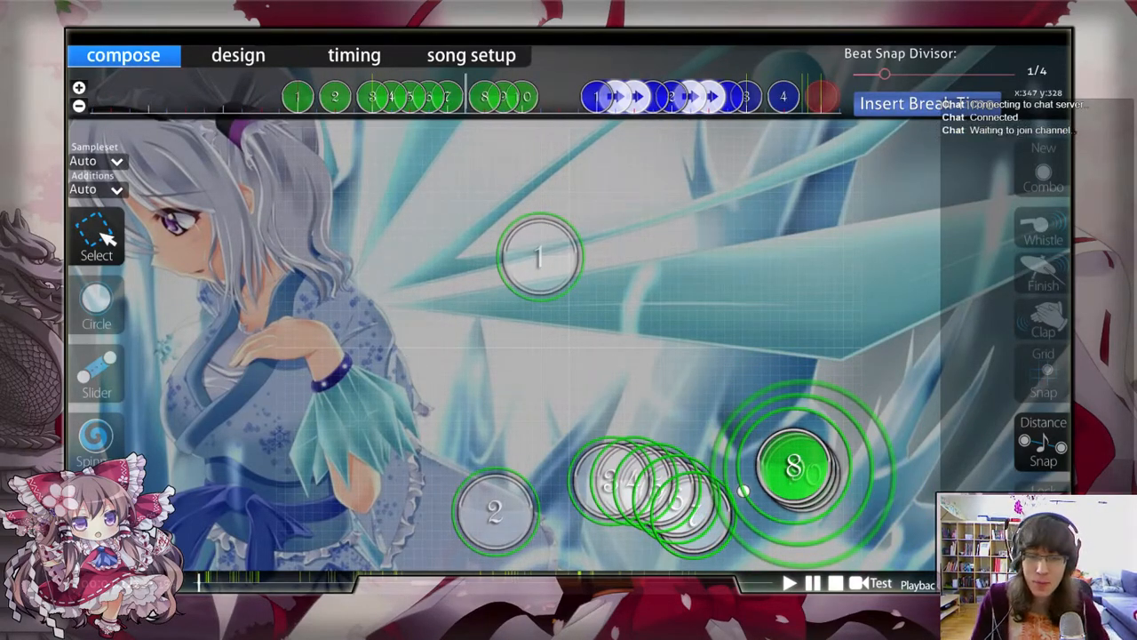
{"action": "scroll", "coordinate": [524, 394], "scroll_direction": "up", "scroll_amount": 2}
{"action": "key", "text": "space"}
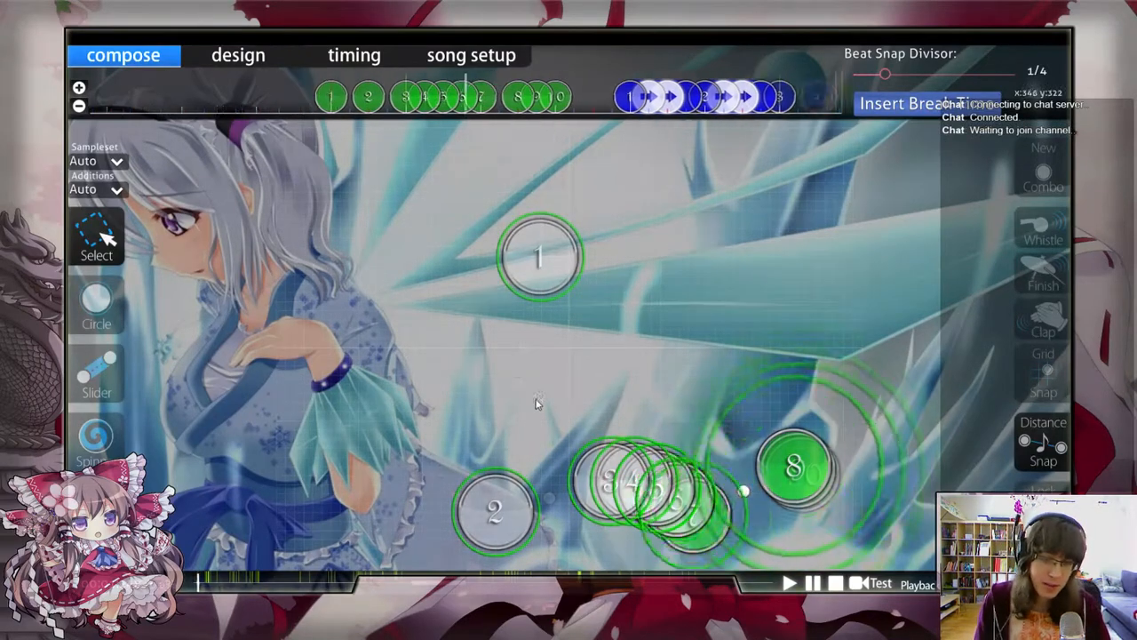
{"action": "scroll", "coordinate": [582, 373], "scroll_direction": "up", "scroll_amount": 4}
{"action": "scroll", "coordinate": [588, 359], "scroll_direction": "down", "scroll_amount": 2}
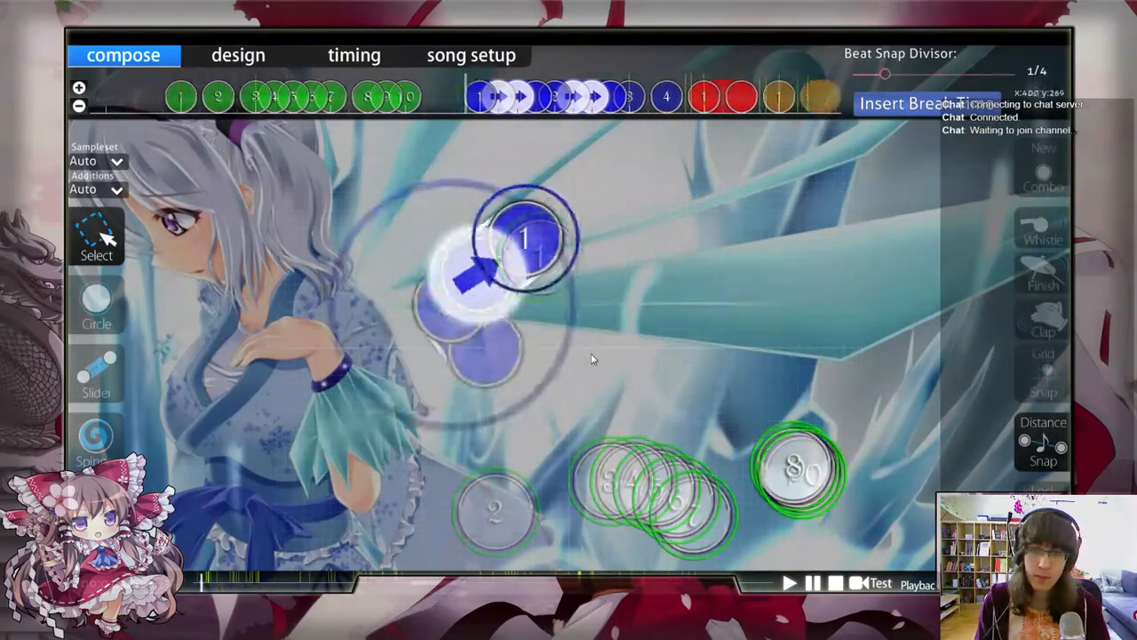
{"action": "left_click", "coordinate": [113, 300]}
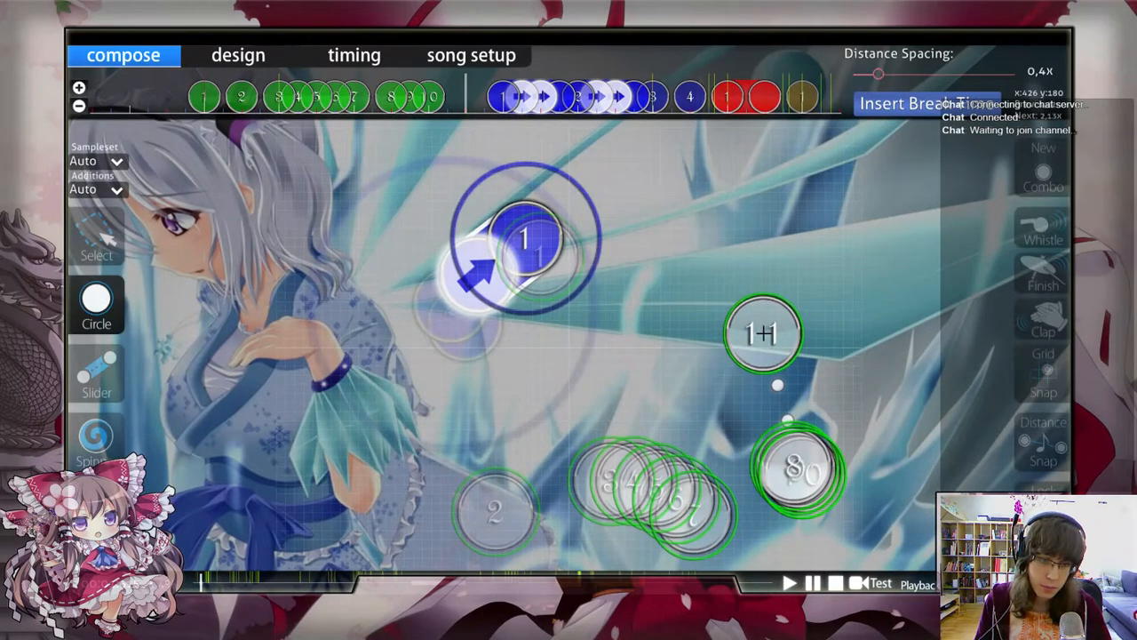
{"action": "left_click", "coordinate": [761, 330]}
{"action": "key", "text": "1"}
Step: Nudge circle 11 slightly down toward the triplet, to x 425, y 182
{"action": "scroll", "coordinate": [711, 359], "scroll_direction": "up", "scroll_amount": 3}
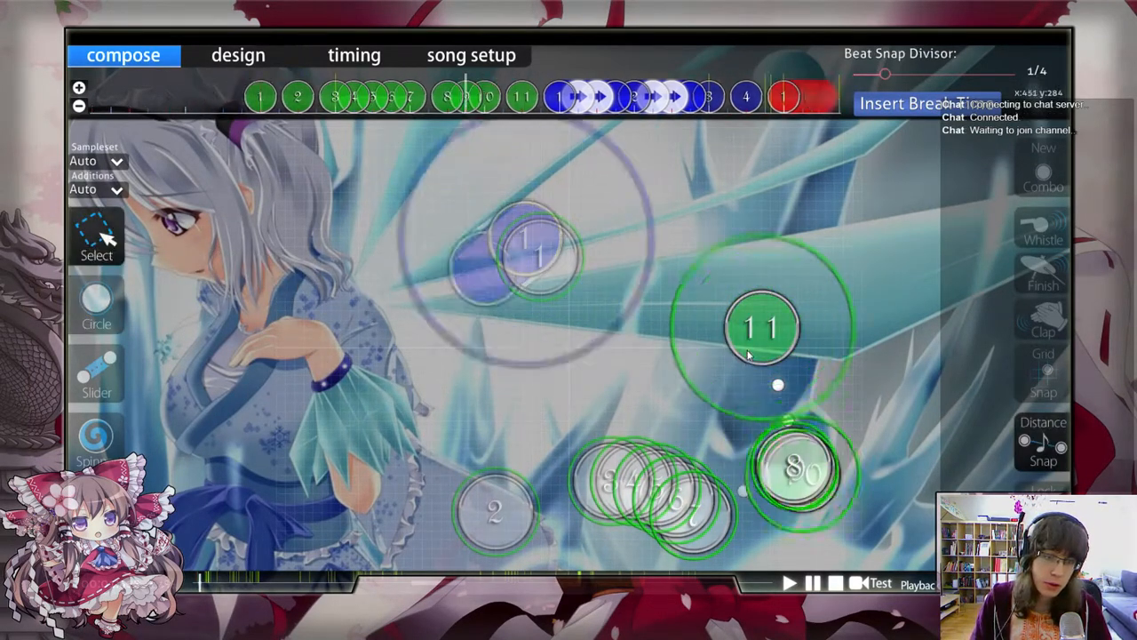
{"action": "scroll", "coordinate": [769, 373], "scroll_direction": "down", "scroll_amount": 4}
{"action": "scroll", "coordinate": [737, 346], "scroll_direction": "up", "scroll_amount": 2}
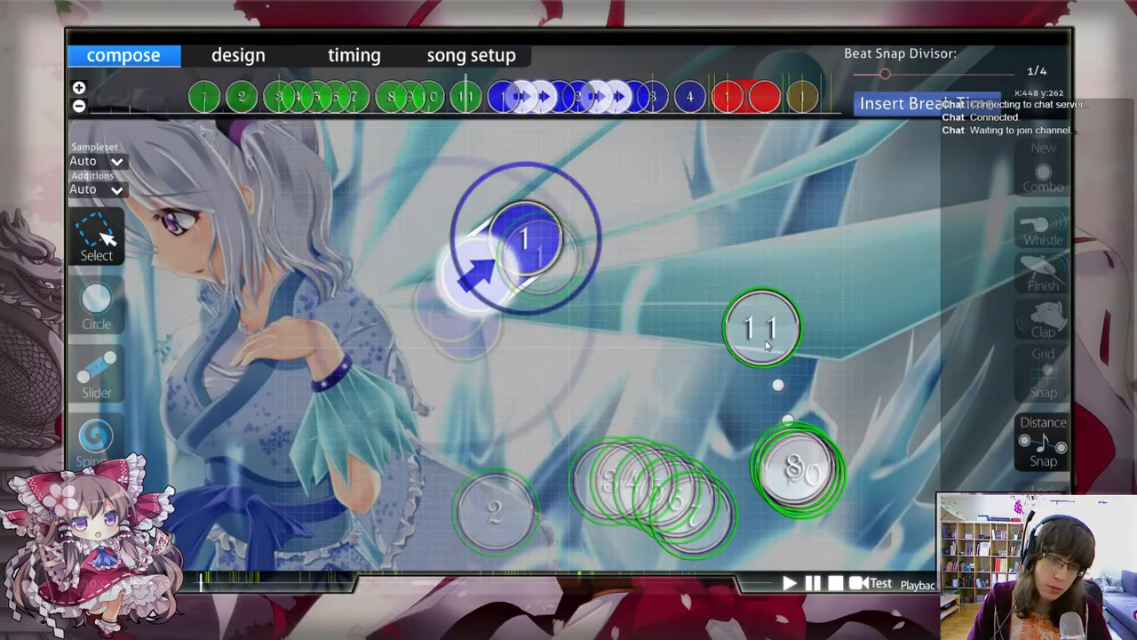
{"action": "left_click_drag", "start_coordinate": [769, 345], "coordinate": [770, 352]}
{"action": "left_click", "coordinate": [825, 300]}
{"action": "scroll", "coordinate": [824, 302], "scroll_direction": "down", "scroll_amount": 1}
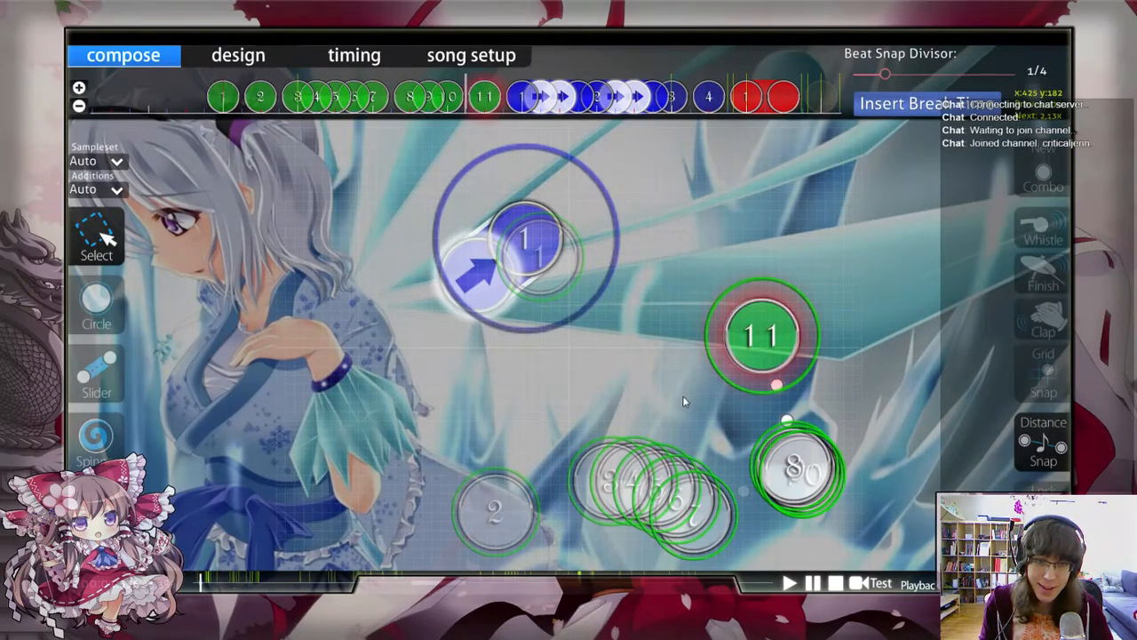
Step: Look through the chat channels #videogames, #osu and #modhelp, and close the chat
{"action": "key", "text": "F9"}
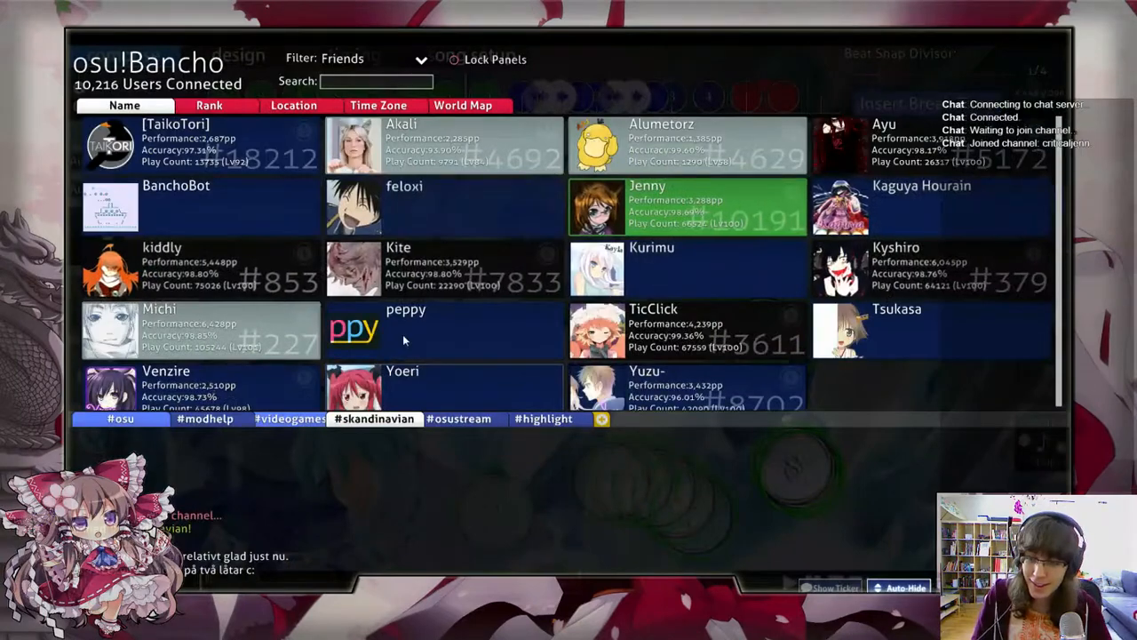
{"action": "key", "text": "F9"}
{"action": "key", "text": "F10"}
{"action": "key", "text": "F10"}
{"action": "left_click", "coordinate": [288, 420]}
{"action": "left_click", "coordinate": [133, 419]}
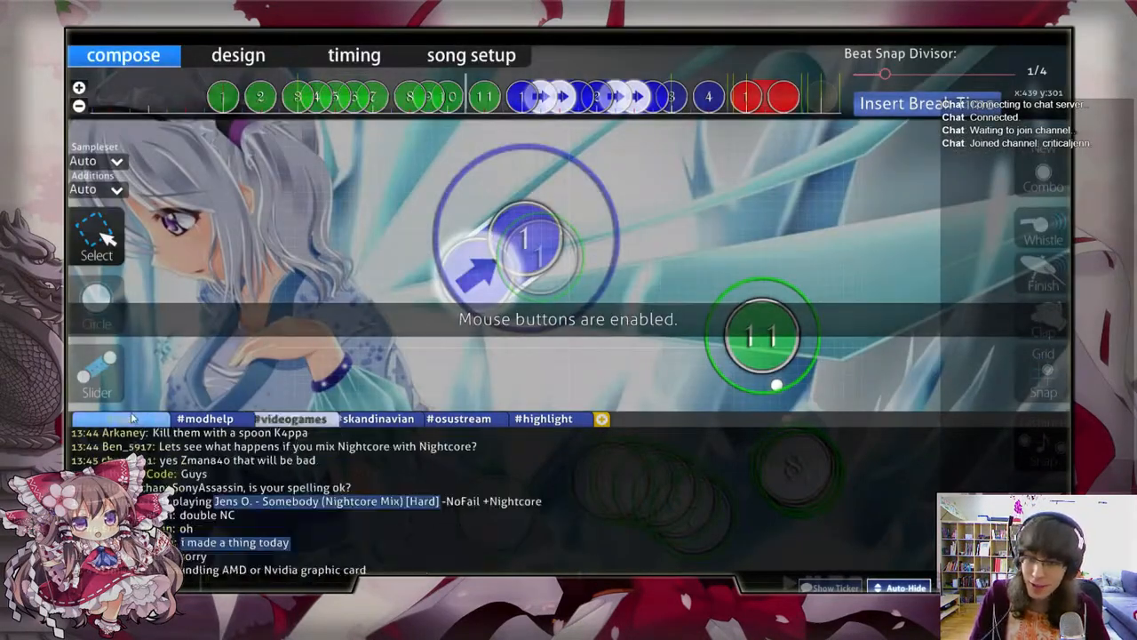
{"action": "left_click", "coordinate": [233, 421]}
{"action": "key", "text": "F8"}
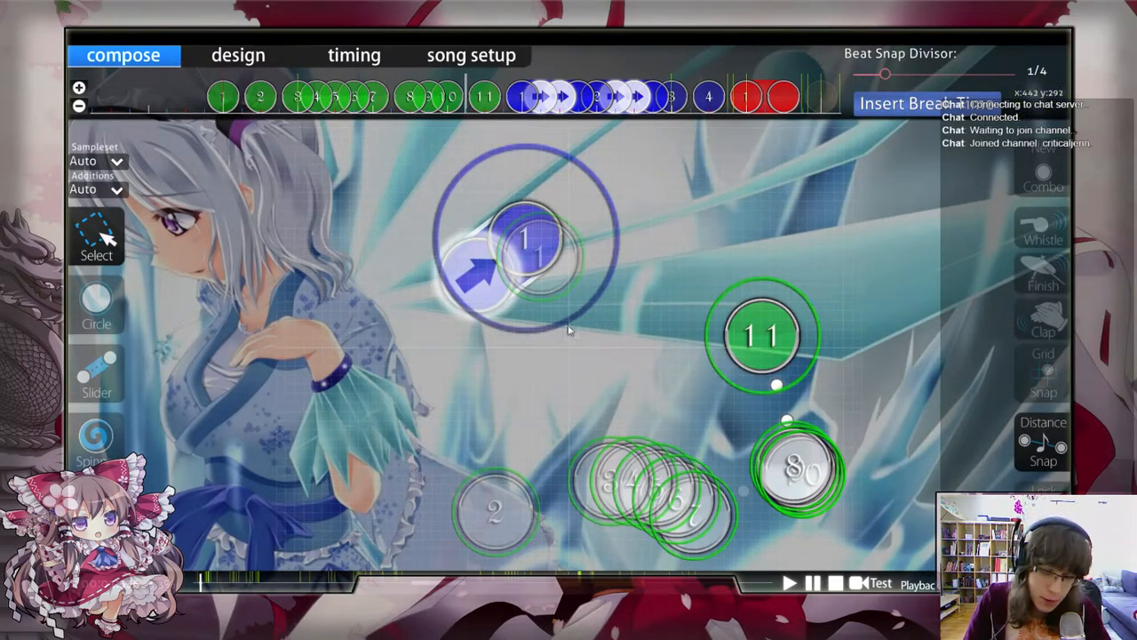
Step: Try circle 11 farther right above the triplet, and move it back to x 425, y 182
{"action": "scroll", "coordinate": [562, 140], "scroll_direction": "down", "scroll_amount": 3}
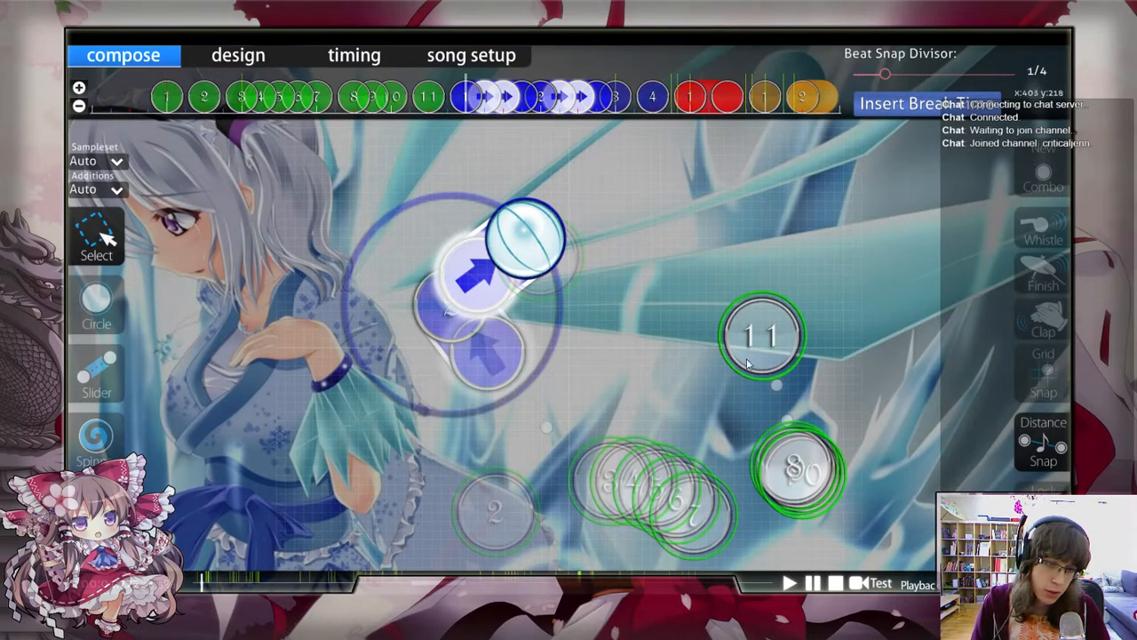
{"action": "left_click_drag", "start_coordinate": [769, 348], "coordinate": [830, 355]}
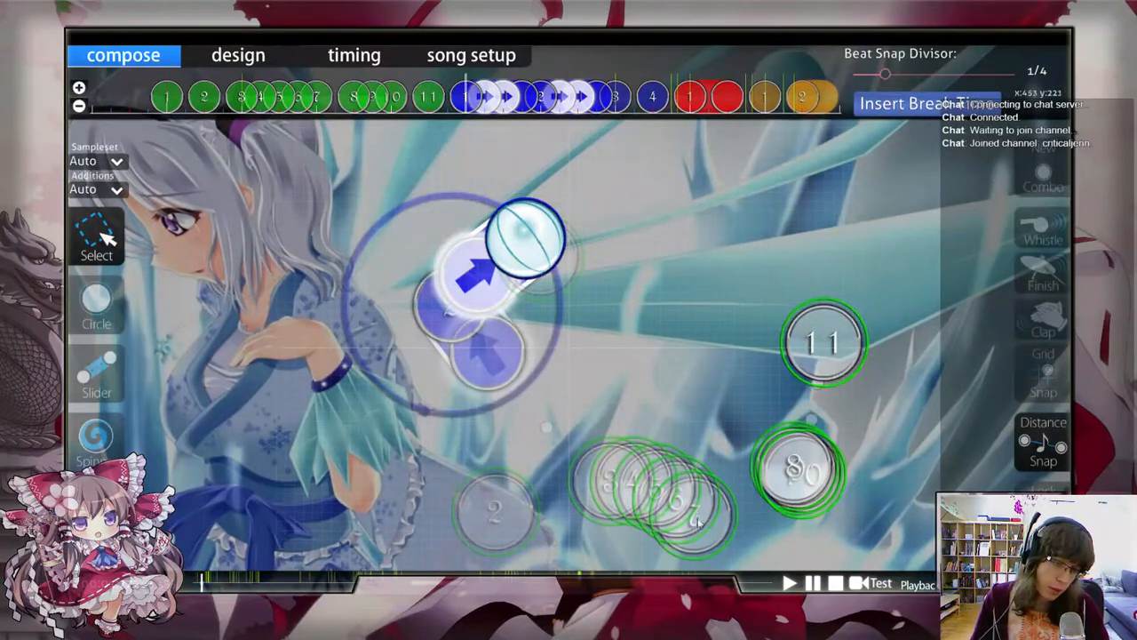
{"action": "left_click_drag", "start_coordinate": [823, 344], "coordinate": [762, 335]}
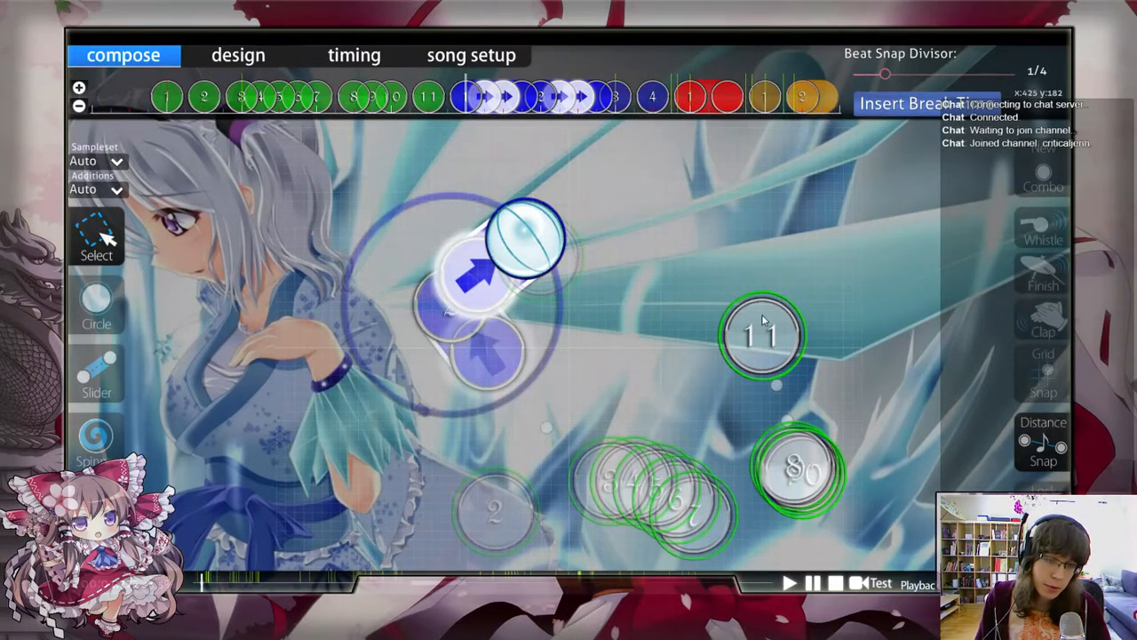
Step: Delete both blue sliders that follow circle 11, and try out the Circle tool before returning to selecting notes
{"action": "left_click_drag", "start_coordinate": [446, 86], "coordinate": [564, 142]}
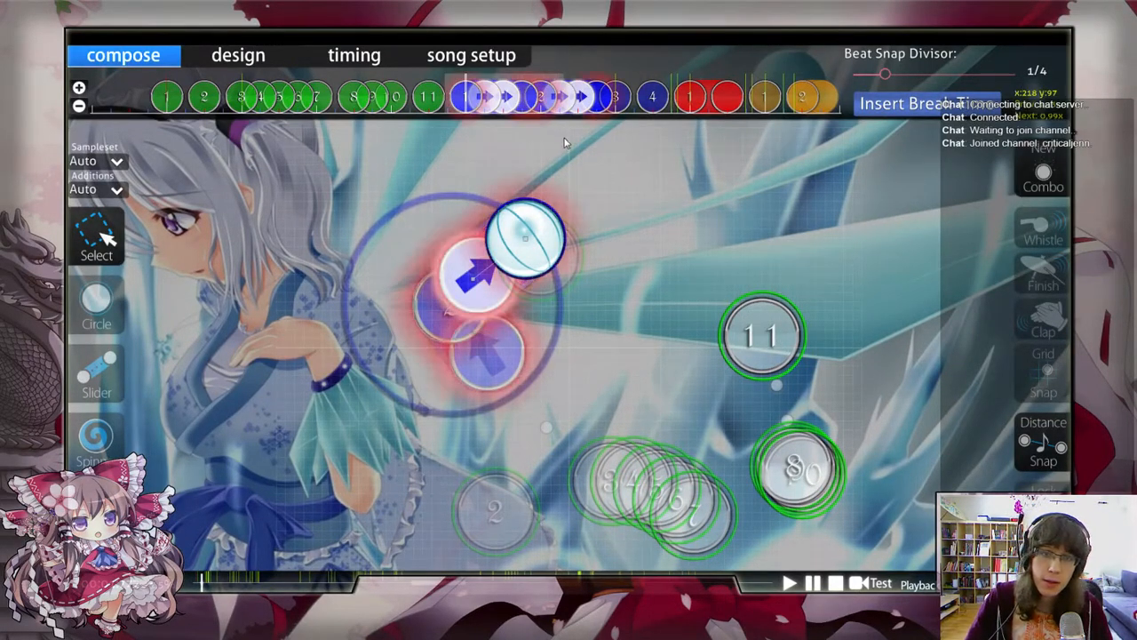
{"action": "key", "text": "Delete"}
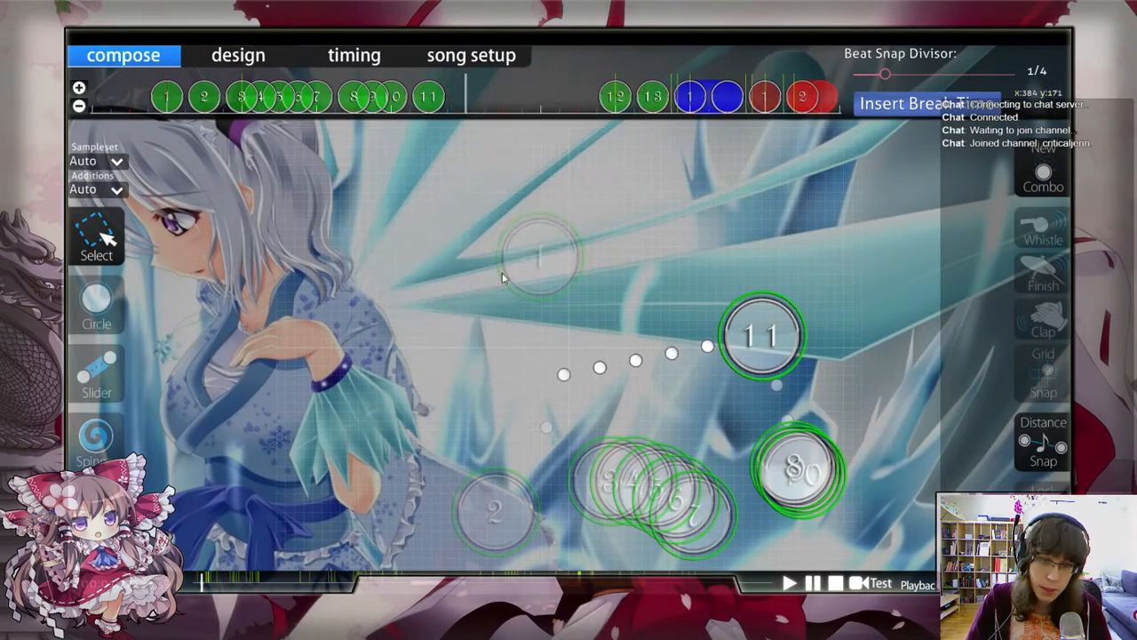
{"action": "left_click", "coordinate": [105, 316]}
{"action": "left_click", "coordinate": [102, 242]}
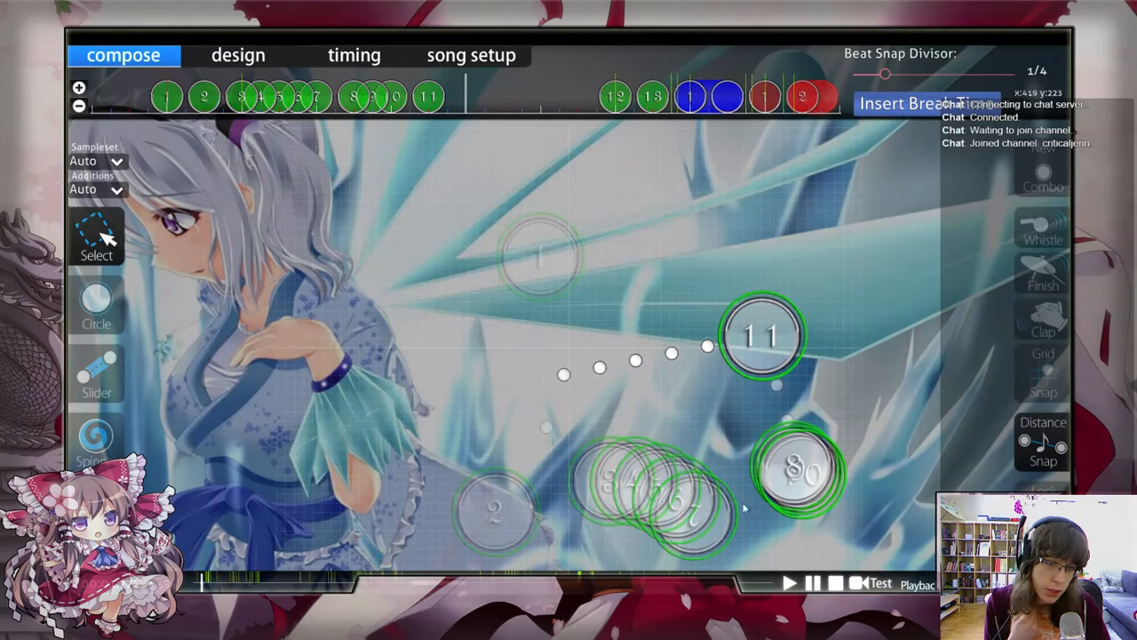
{"action": "left_click", "coordinate": [105, 307]}
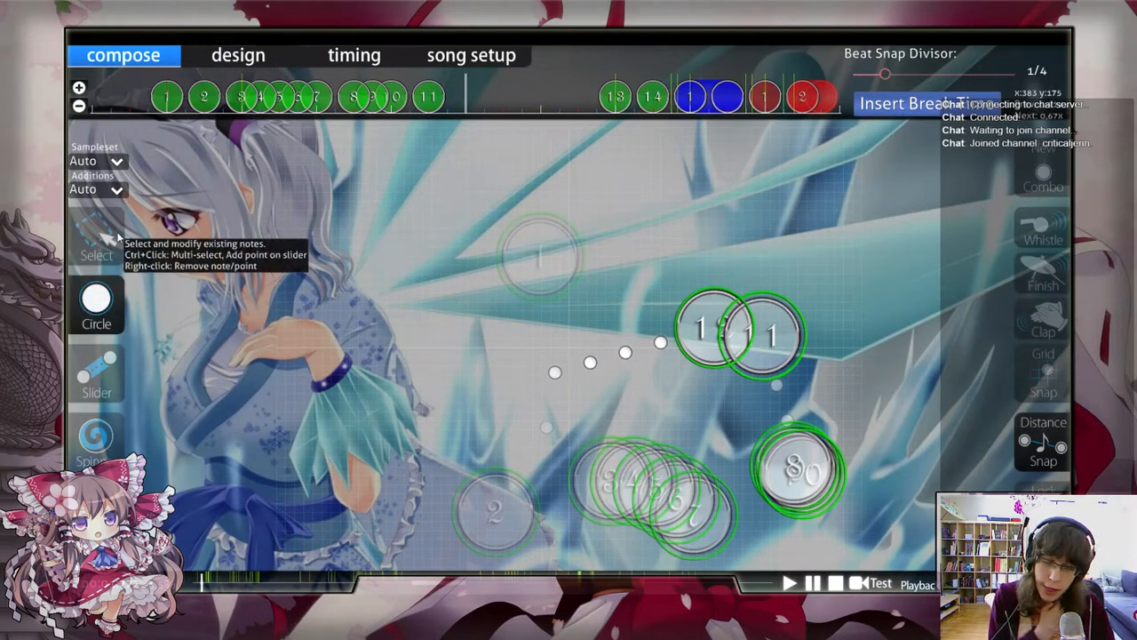
{"action": "left_click", "coordinate": [98, 233]}
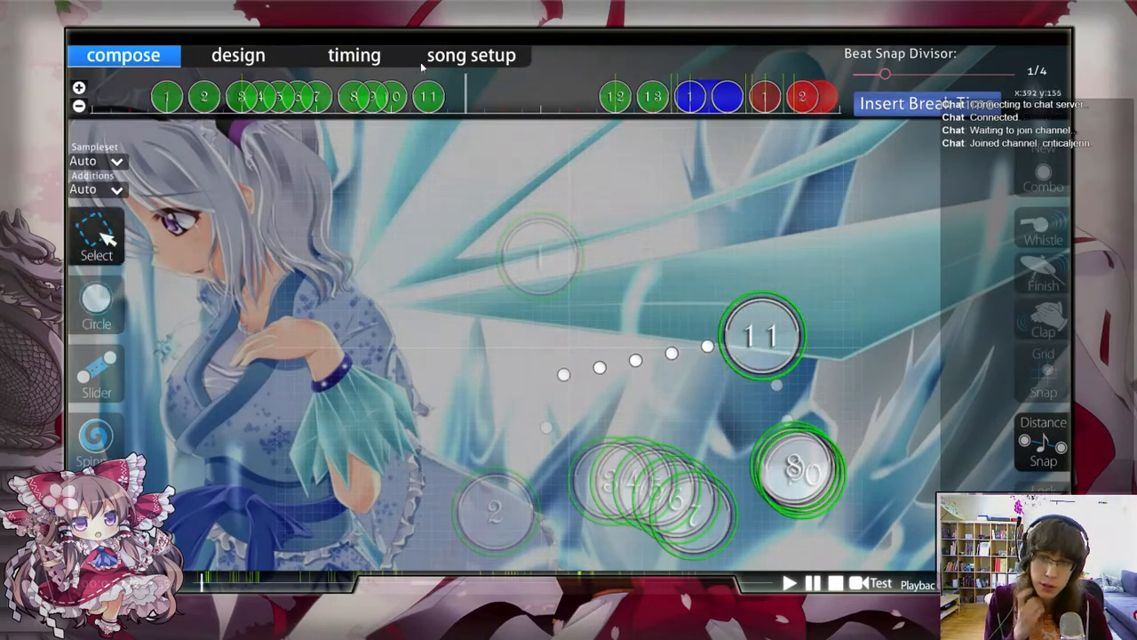
{"action": "left_click", "coordinate": [798, 451]}
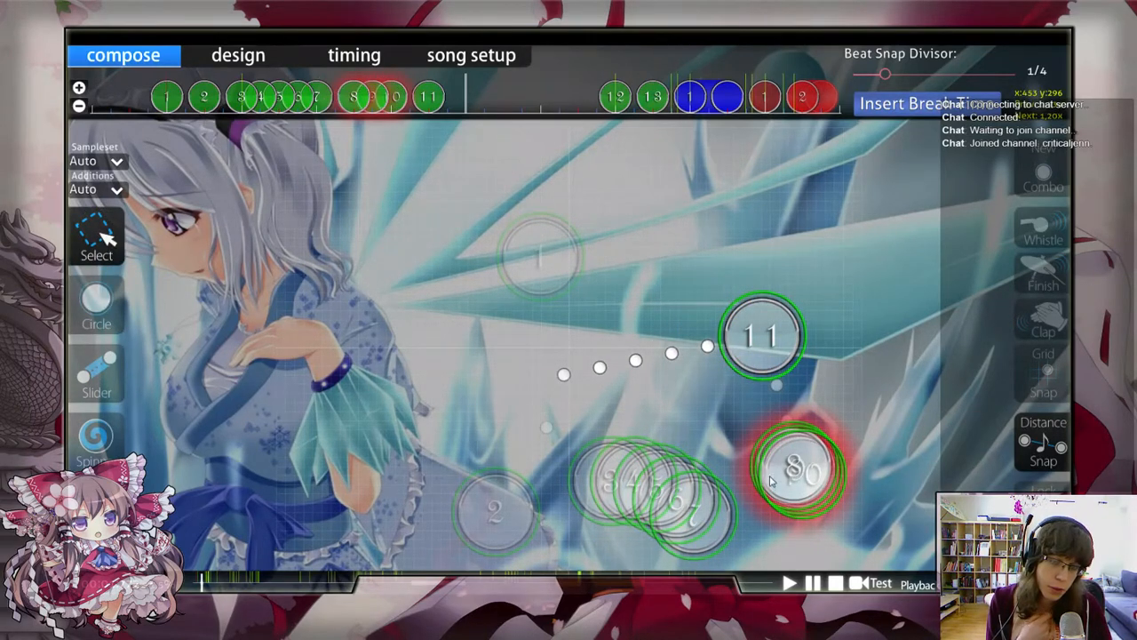
{"action": "left_click", "coordinate": [719, 452]}
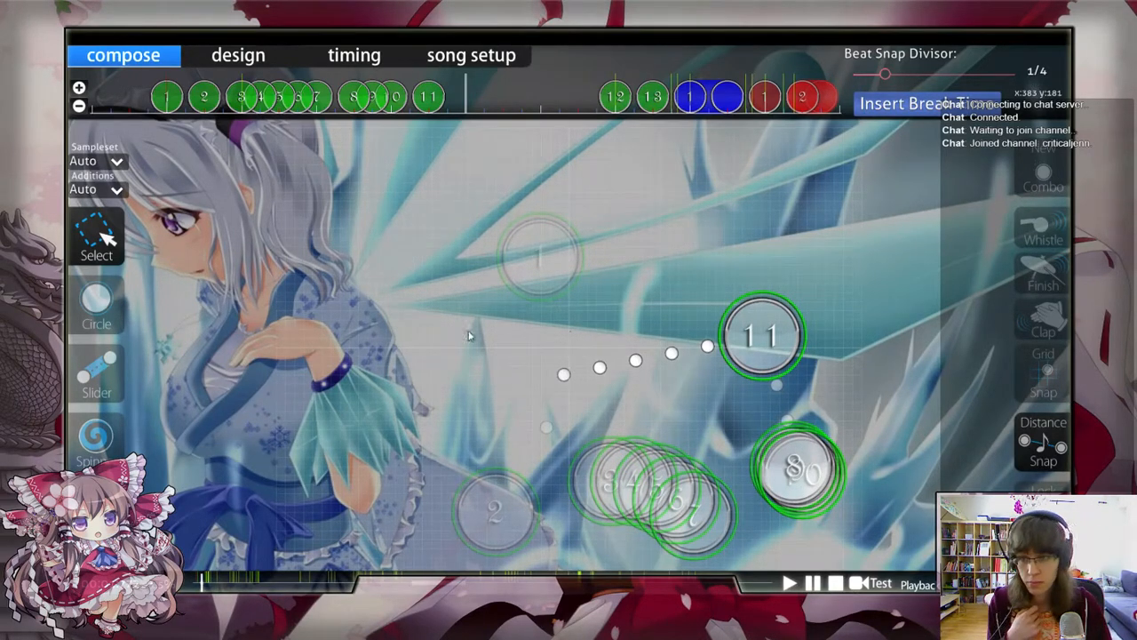
Step: Undo the deletion of the blue sliders and the moves of circle 11, back to x 425, y 175
{"action": "key", "text": "ctrl+v"}
{"action": "left_click", "coordinate": [755, 373]}
{"action": "key", "text": "Delete"}
{"action": "left_click", "coordinate": [787, 434]}
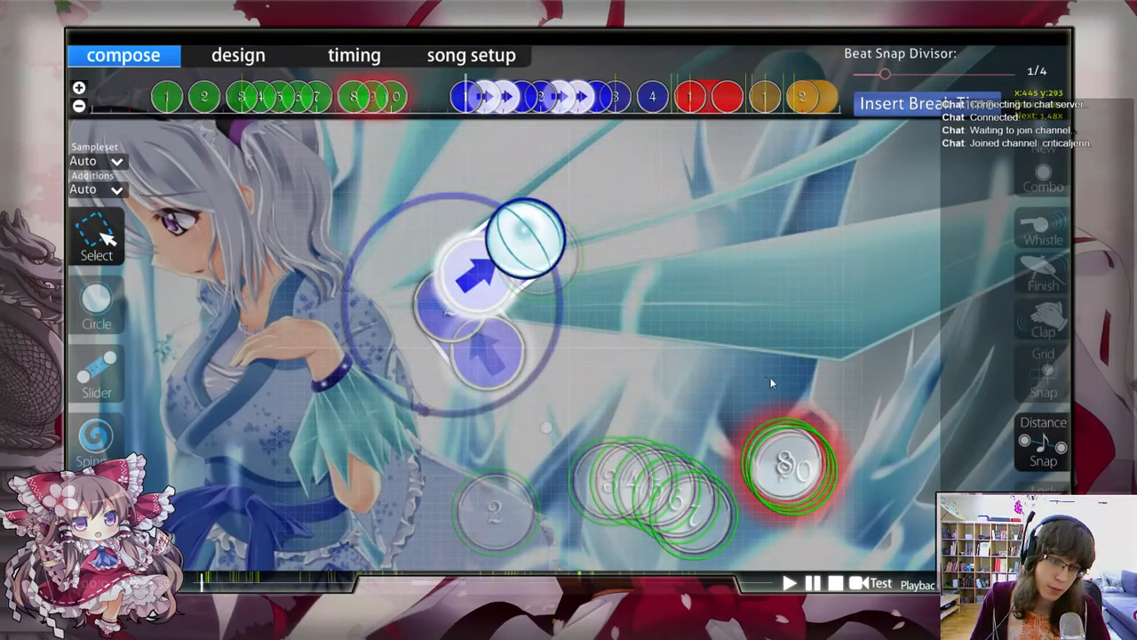
{"action": "key", "text": "ctrl+z"}
{"action": "key", "text": "ctrl+z"}
{"action": "key", "text": "ctrl+z"}
{"action": "key", "text": "ctrl+z"}
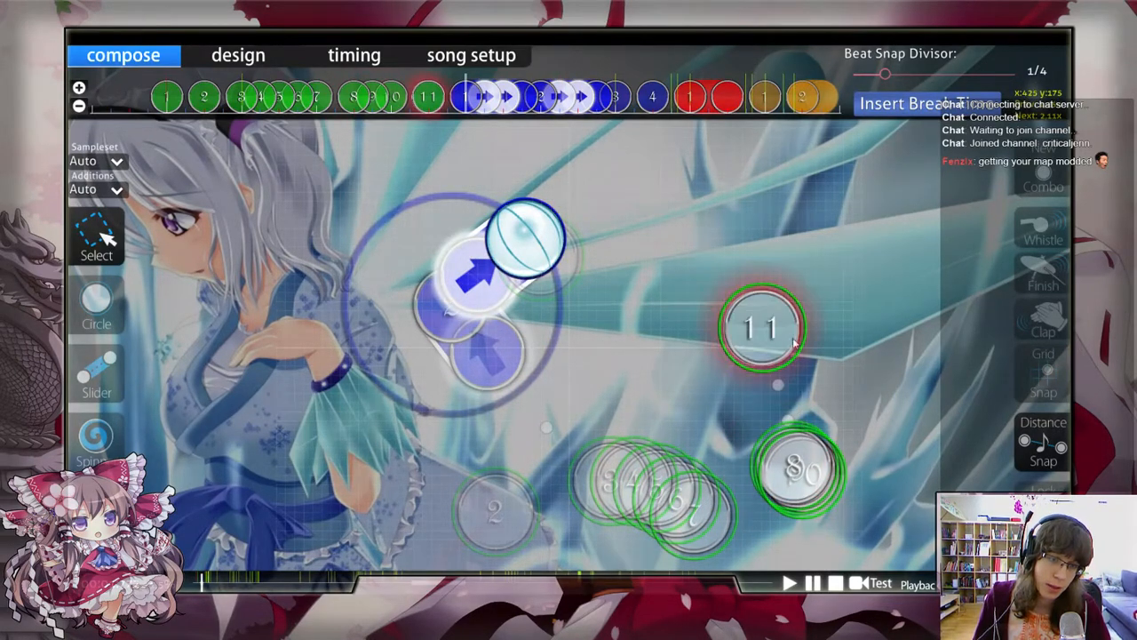
Step: Try circle 11 close to the upper right of the triplet, and undo the move
{"action": "left_click_drag", "start_coordinate": [762, 327], "coordinate": [844, 373]}
{"action": "left_click", "coordinate": [734, 407]}
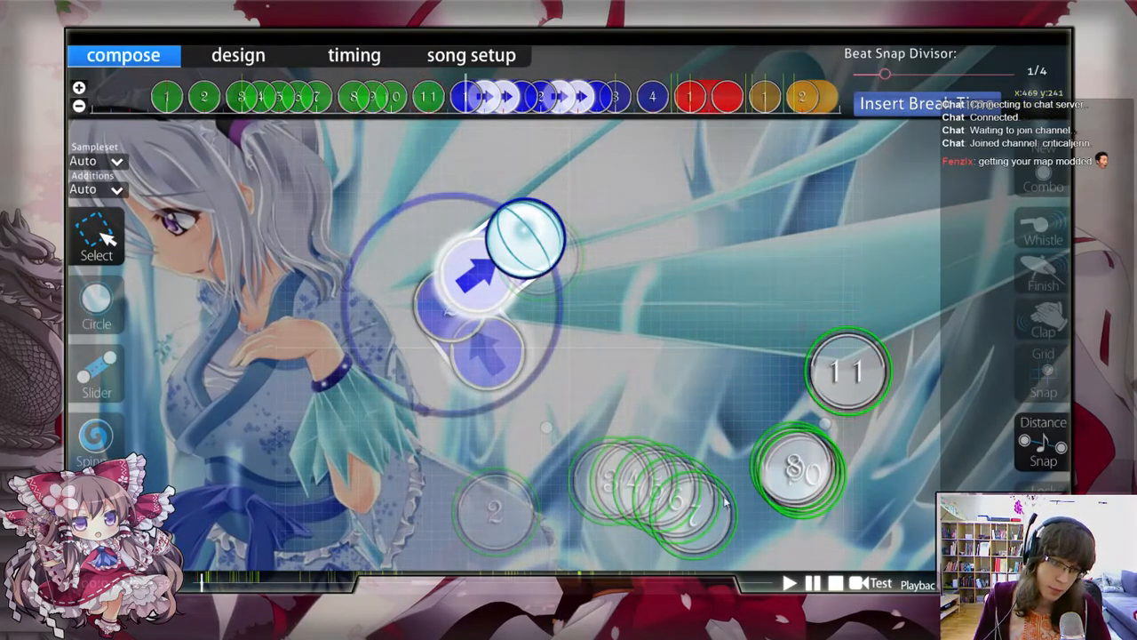
{"action": "key", "text": "ctrl+z"}
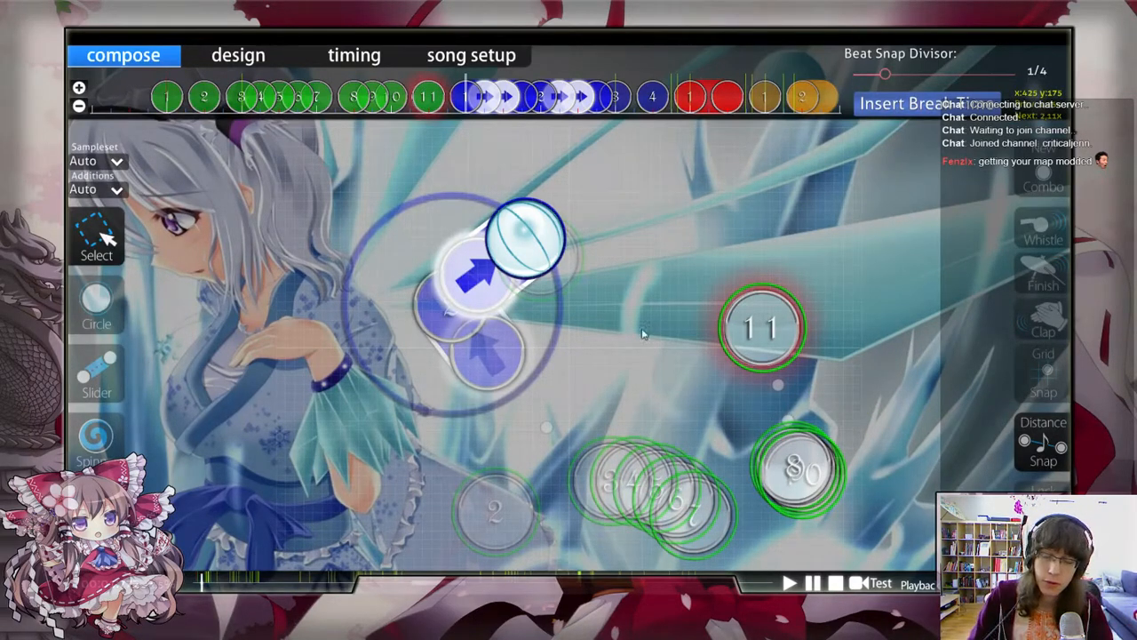
{"action": "left_click", "coordinate": [647, 334]}
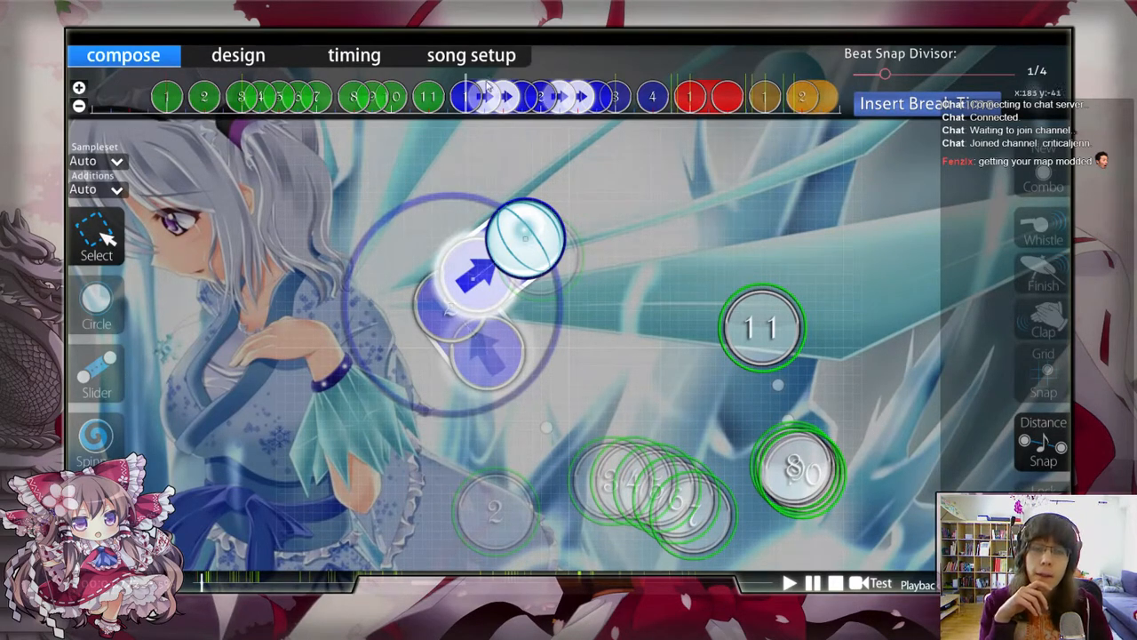
Step: Delete the second blue slider, keeping the first one, and briefly preview a replacement circle below the stream
{"action": "left_click", "coordinate": [539, 99]}
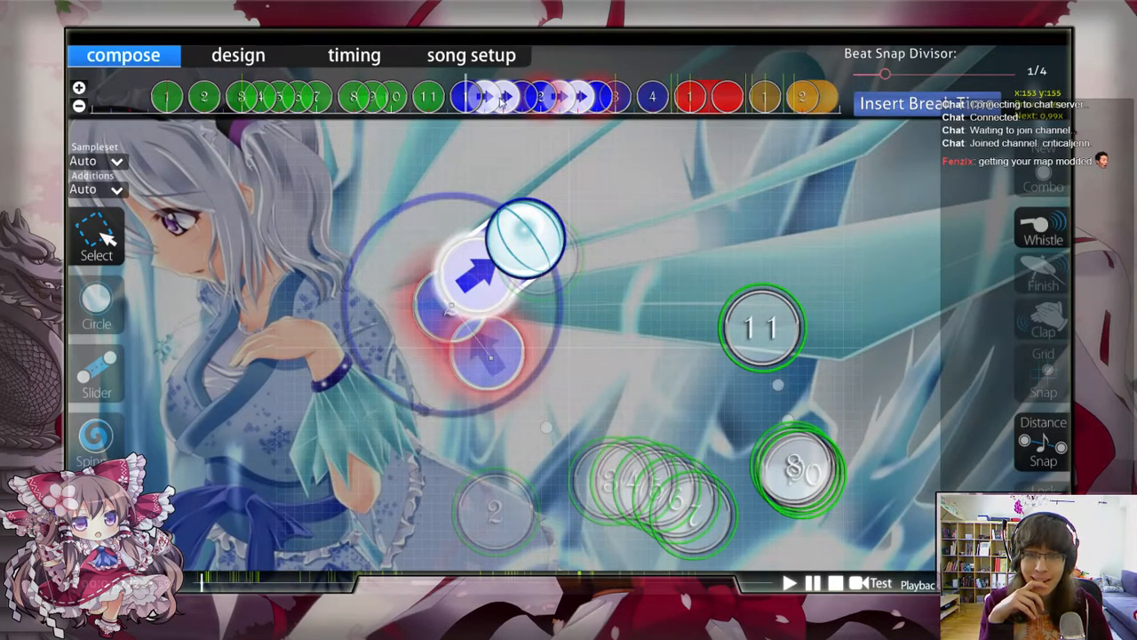
{"action": "left_click", "coordinate": [593, 226]}
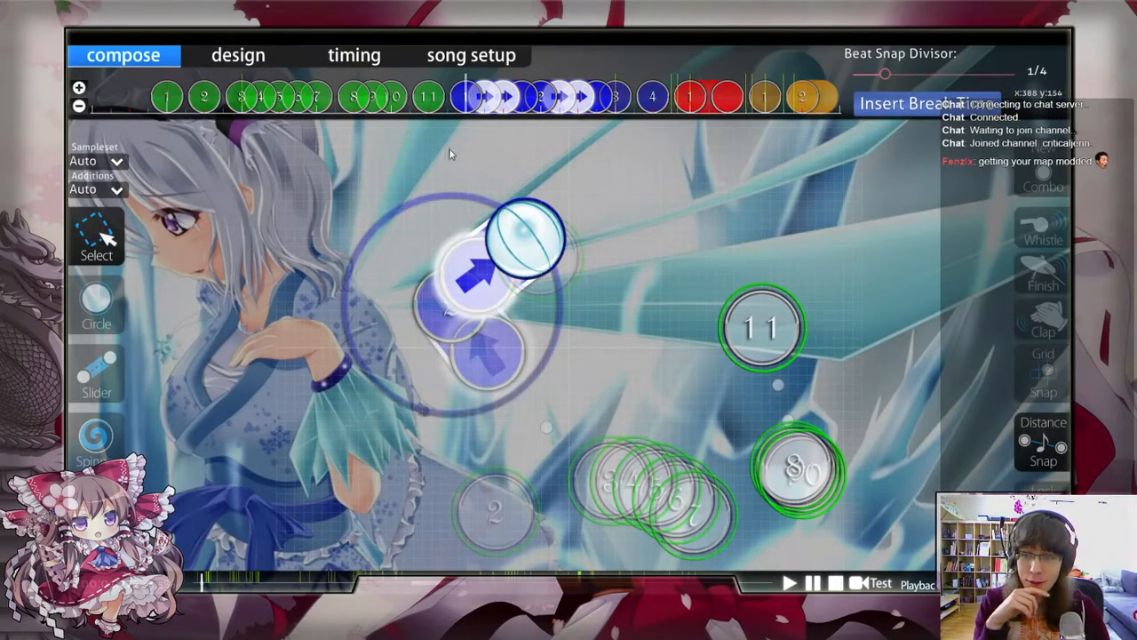
{"action": "left_click", "coordinate": [483, 110]}
{"action": "left_click", "coordinate": [583, 108]}
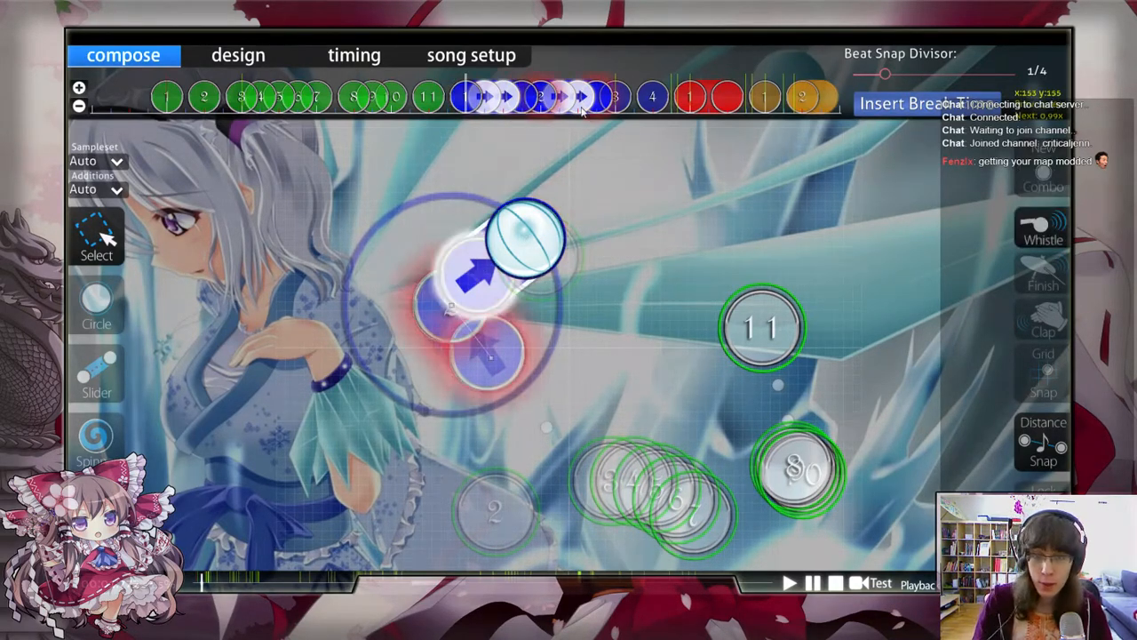
{"action": "key", "text": "Delete"}
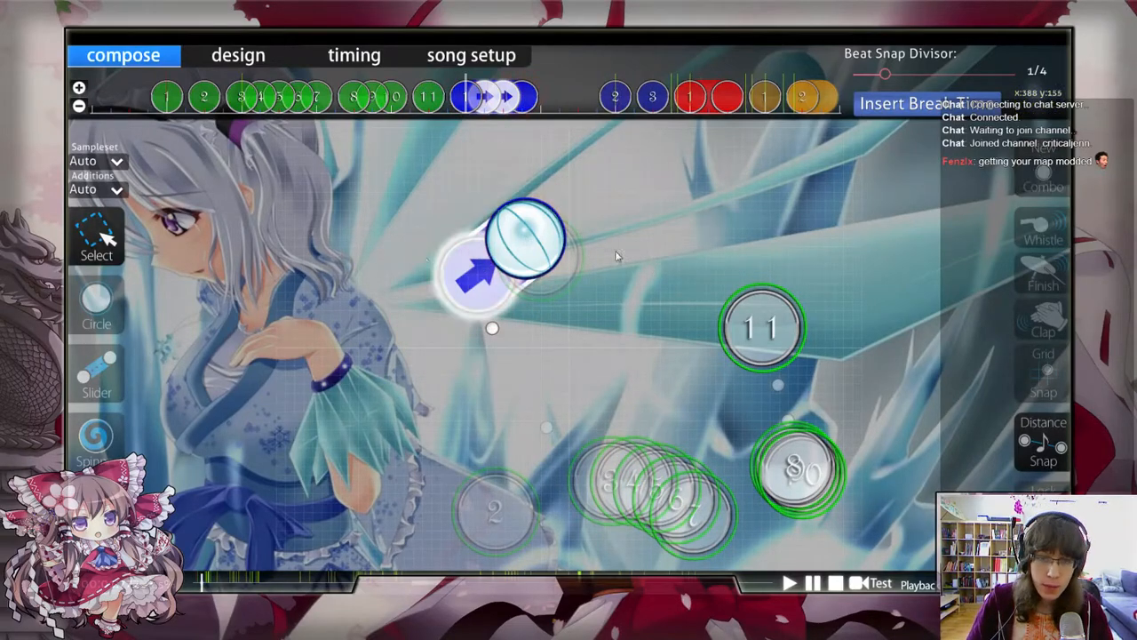
{"action": "key", "text": "2"}
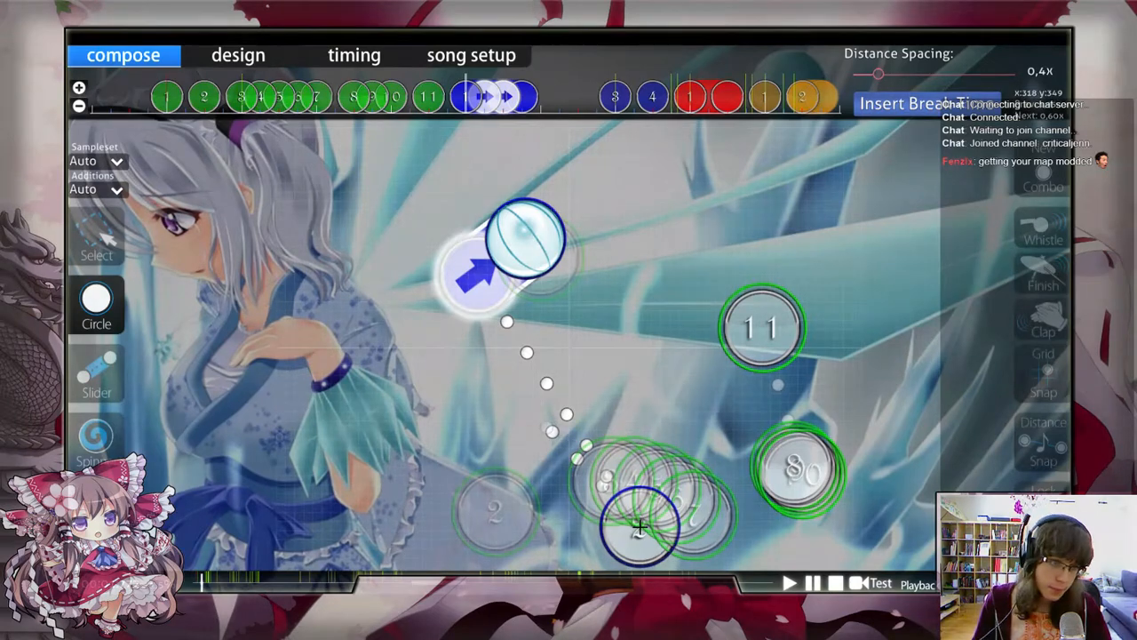
{"action": "key", "text": "1"}
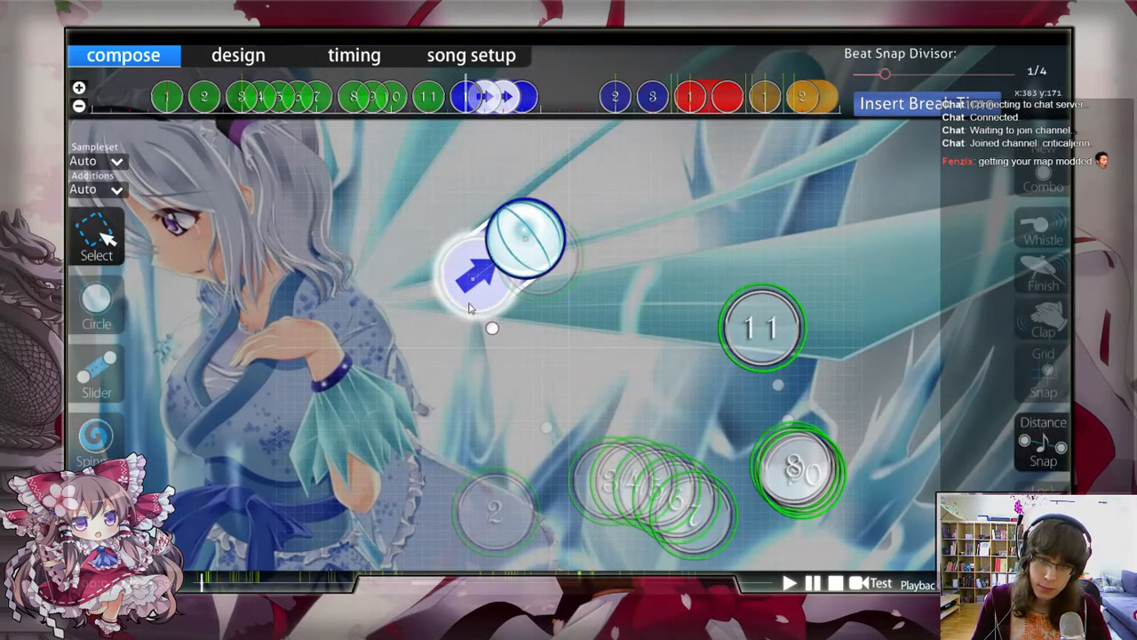
Step: Replace the remaining blue slider after circle 11 with a circle below the stream, overlapping its lower edge
{"action": "key", "text": "2"}
{"action": "left_click", "coordinate": [637, 529]}
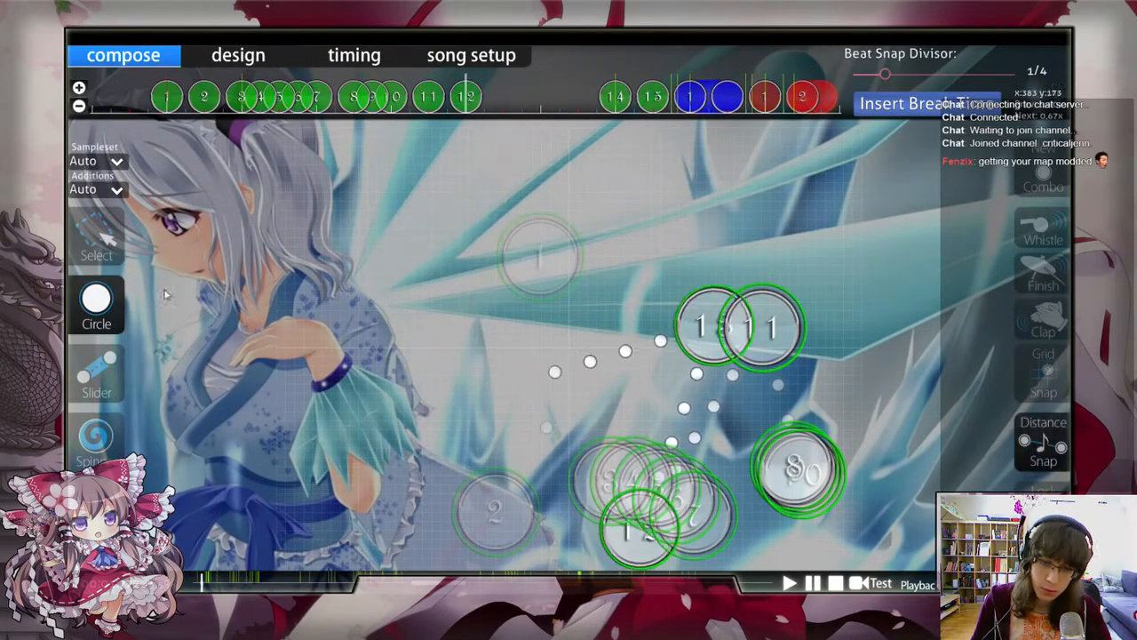
{"action": "scroll", "coordinate": [393, 311], "scroll_direction": "down", "scroll_amount": 5}
{"action": "scroll", "coordinate": [513, 135], "scroll_direction": "up", "scroll_amount": 4}
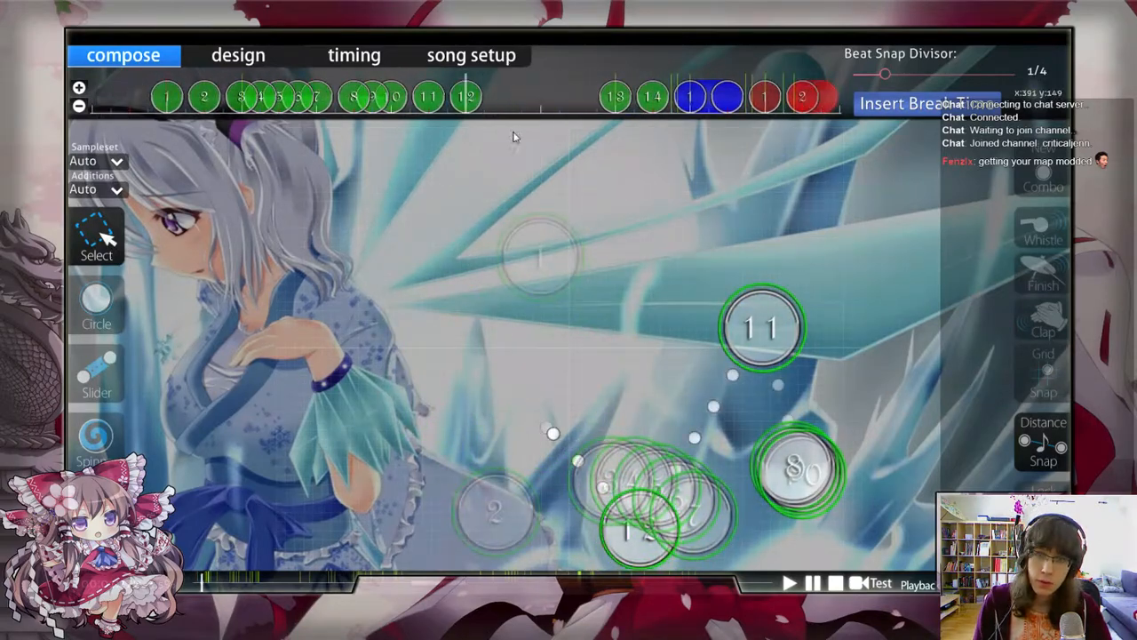
Step: Start a new combo on the circle placed below the stream, trying it briefly without the new combo
{"action": "left_click", "coordinate": [465, 100]}
{"action": "key", "text": "q"}
{"action": "left_click", "coordinate": [629, 309]}
{"action": "scroll", "coordinate": [647, 533], "scroll_direction": "up", "scroll_amount": 2}
{"action": "scroll", "coordinate": [644, 497], "scroll_direction": "down", "scroll_amount": 2}
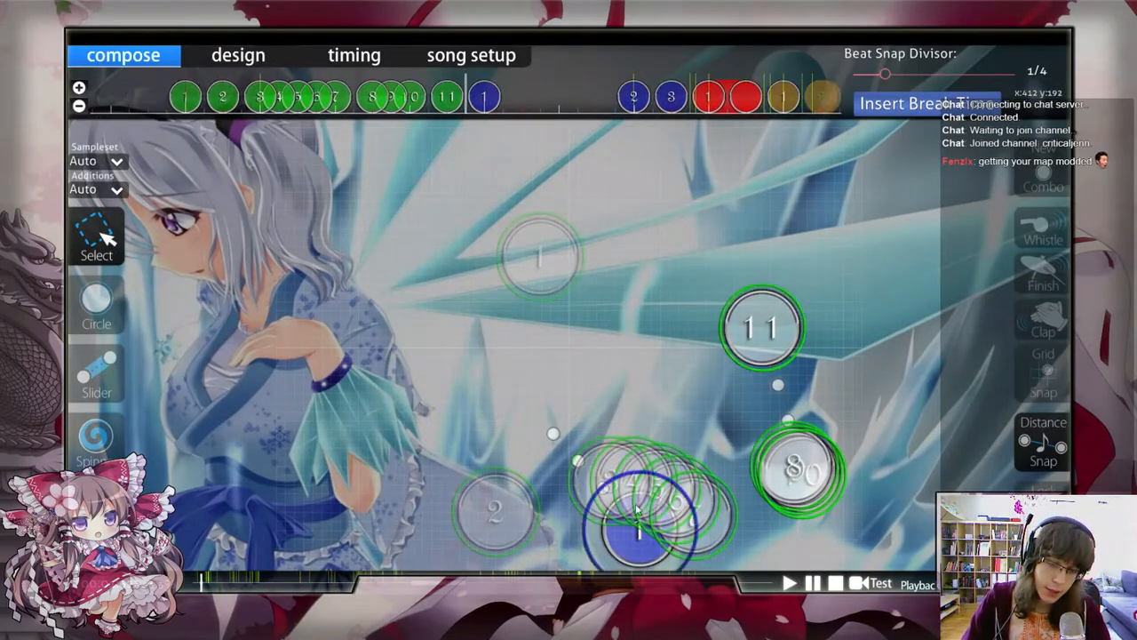
{"action": "scroll", "coordinate": [471, 157], "scroll_direction": "down", "scroll_amount": 1}
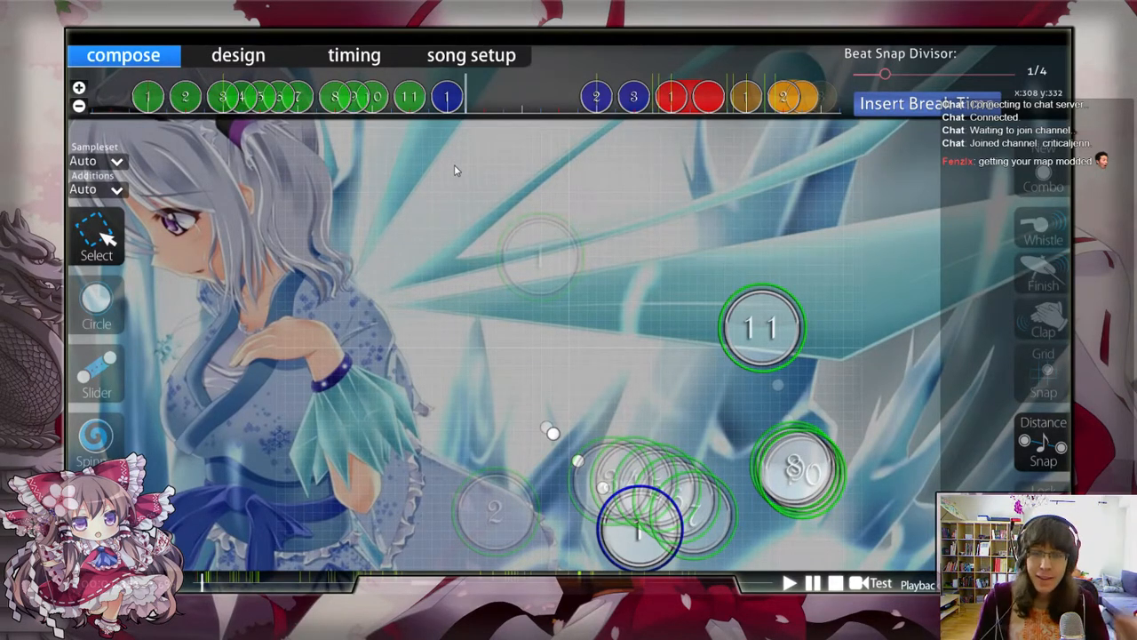
{"action": "key", "text": "q"}
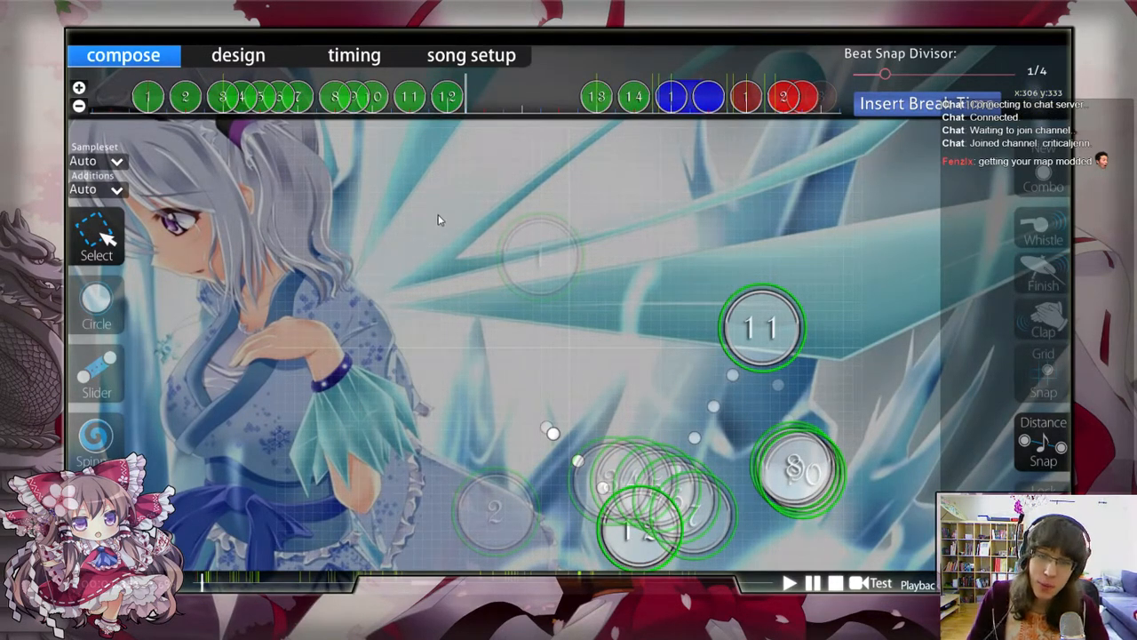
{"action": "key", "text": "ctrl+z"}
Step: Try a short, straight slider far left of blue circle 1, starting at x 56, y 188 and running up and slightly right
{"action": "scroll", "coordinate": [282, 311], "scroll_direction": "down", "scroll_amount": 1}
{"action": "left_click", "coordinate": [89, 396]}
{"action": "left_click", "coordinate": [340, 342], "text": "alt"}
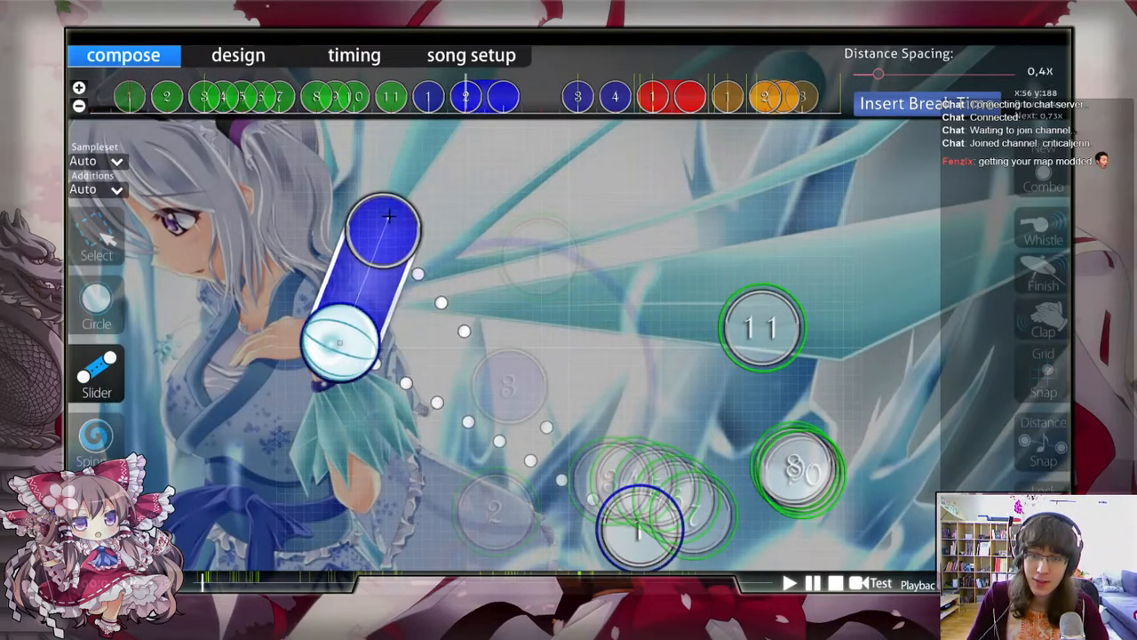
{"action": "right_click", "coordinate": [390, 213]}
{"action": "left_click", "coordinate": [86, 237]}
{"action": "scroll", "coordinate": [345, 162], "scroll_direction": "down", "scroll_amount": 2}
{"action": "scroll", "coordinate": [462, 120], "scroll_direction": "up", "scroll_amount": 1}
Step: Duplicate slider 2 in place, a quarter beat after its end on the timeline, and delete the circle at the copy's end
{"action": "left_click", "coordinate": [458, 112]}
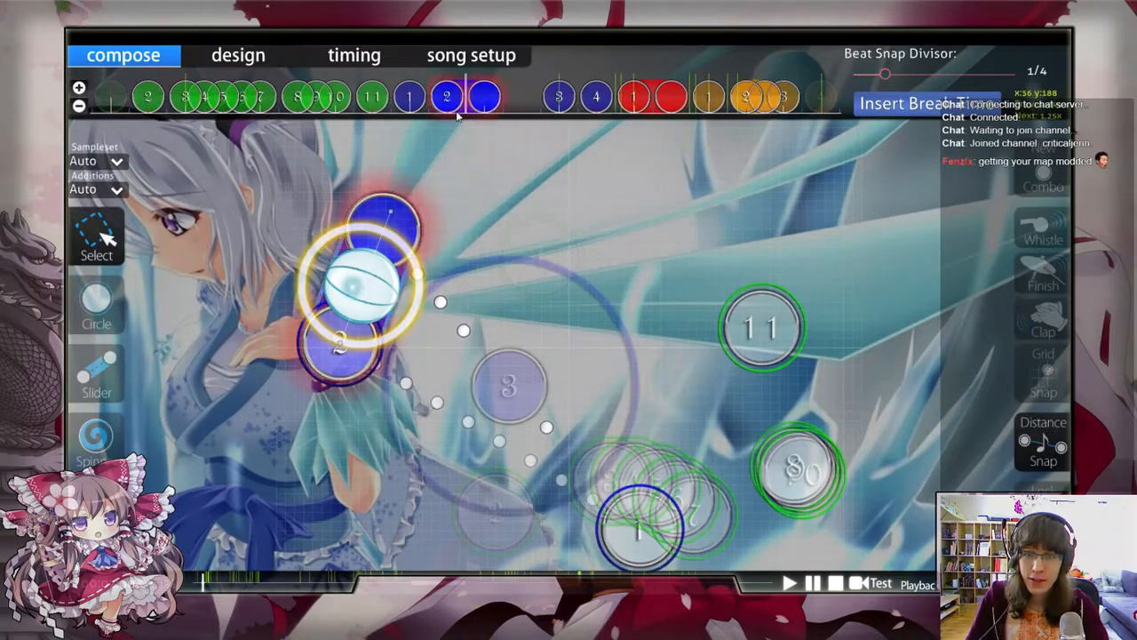
{"action": "left_click_drag", "start_coordinate": [459, 113], "coordinate": [477, 113]}
{"action": "key", "text": "ctrl+d"}
{"action": "left_click", "coordinate": [565, 104]}
{"action": "left_click", "coordinate": [564, 102]}
{"action": "key", "text": "Delete"}
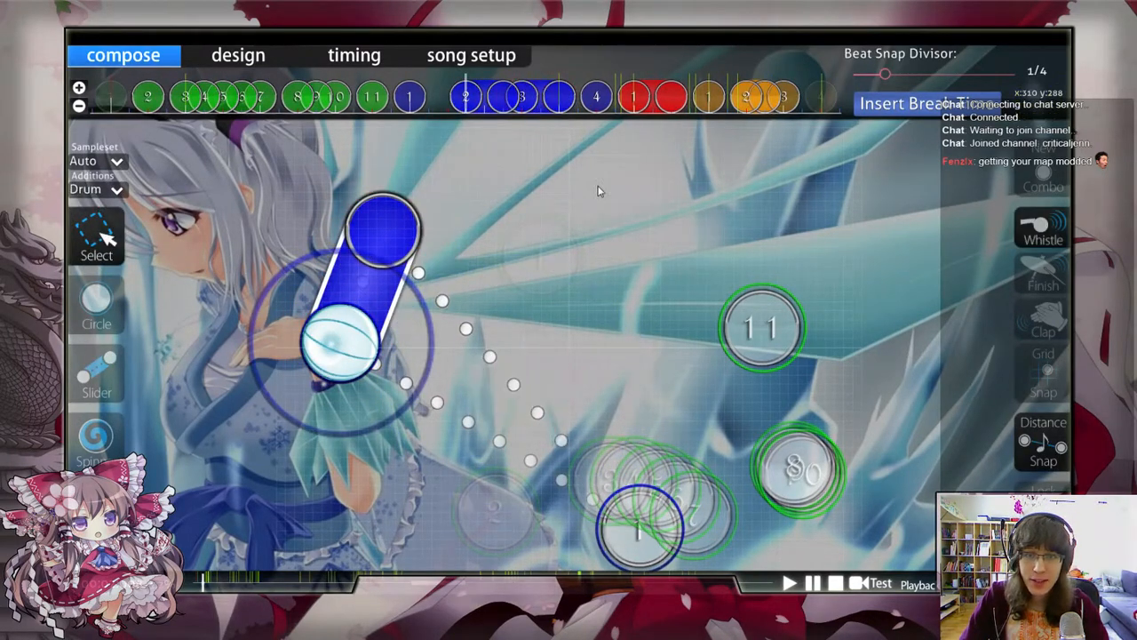
Step: Play back the passage with the two stacked sliders and review their rhythm
{"action": "scroll", "coordinate": [573, 147], "scroll_direction": "up", "scroll_amount": 2}
{"action": "scroll", "coordinate": [453, 240], "scroll_direction": "up", "scroll_amount": 1}
{"action": "key", "text": "space"}
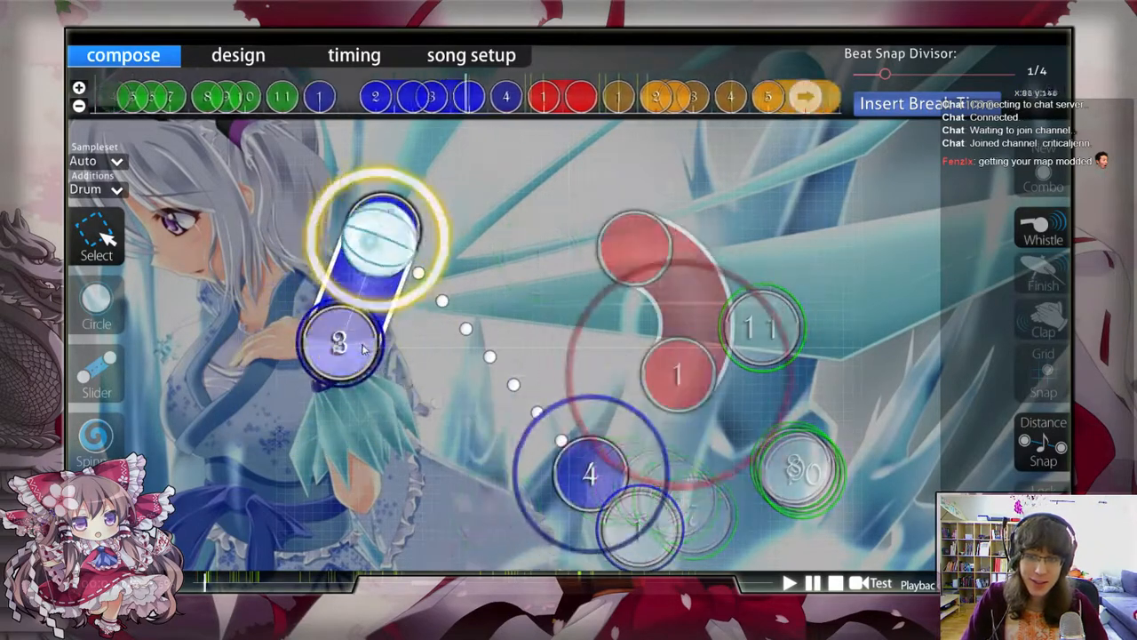
{"action": "key", "text": "space"}
{"action": "scroll", "coordinate": [360, 348], "scroll_direction": "up", "scroll_amount": 4}
{"action": "scroll", "coordinate": [378, 311], "scroll_direction": "up", "scroll_amount": 2}
{"action": "scroll", "coordinate": [363, 352], "scroll_direction": "down", "scroll_amount": 1}
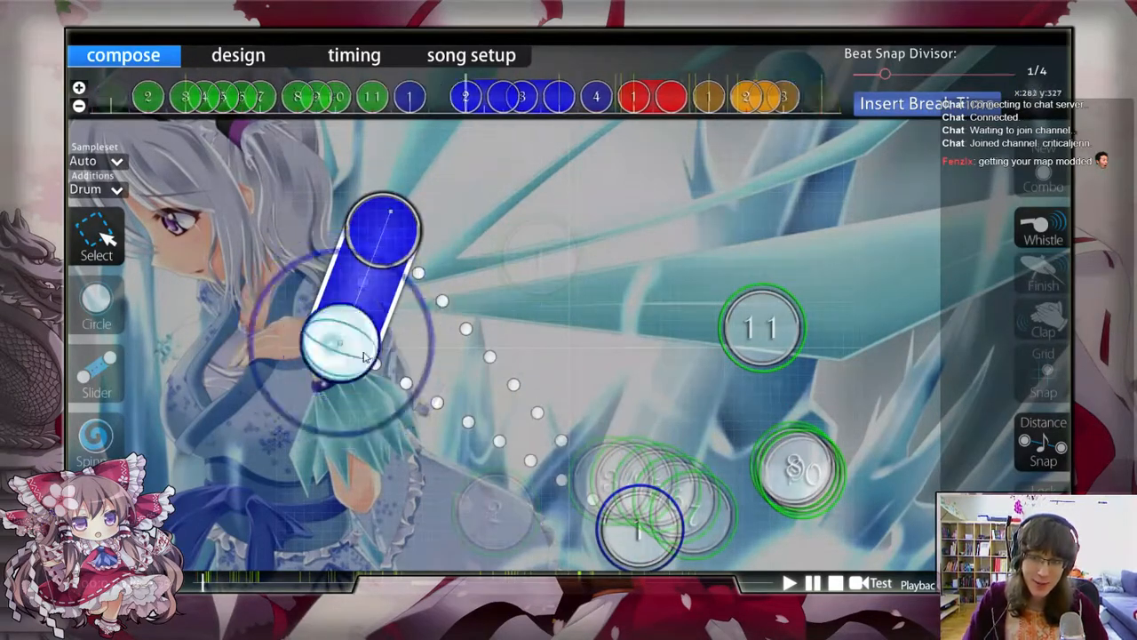
{"action": "scroll", "coordinate": [366, 342], "scroll_direction": "down", "scroll_amount": 2}
{"action": "scroll", "coordinate": [519, 115], "scroll_direction": "up", "scroll_amount": 1}
Step: Delete the duplicate slider, try the first one as a slider with one repeat, and delete that too
{"action": "left_click", "coordinate": [528, 101]}
{"action": "key", "text": "Delete"}
{"action": "left_click_drag", "start_coordinate": [484, 98], "coordinate": [522, 103]}
{"action": "scroll", "coordinate": [520, 173], "scroll_direction": "up", "scroll_amount": 1}
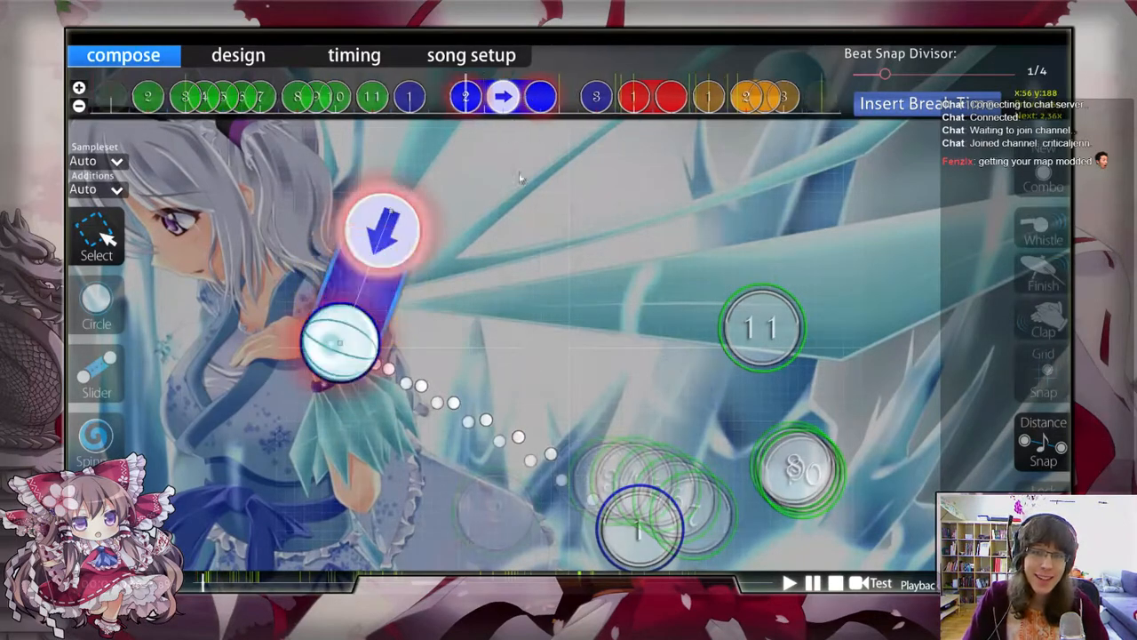
{"action": "scroll", "coordinate": [521, 176], "scroll_direction": "up", "scroll_amount": 1}
{"action": "scroll", "coordinate": [470, 169], "scroll_direction": "up", "scroll_amount": 1}
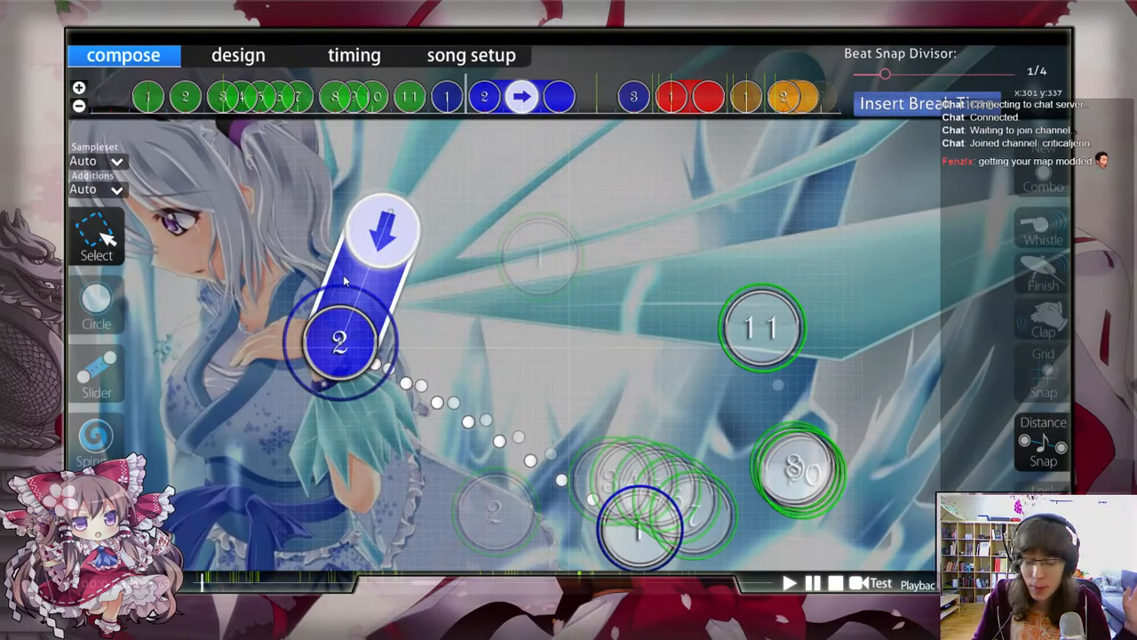
{"action": "key", "text": "Delete"}
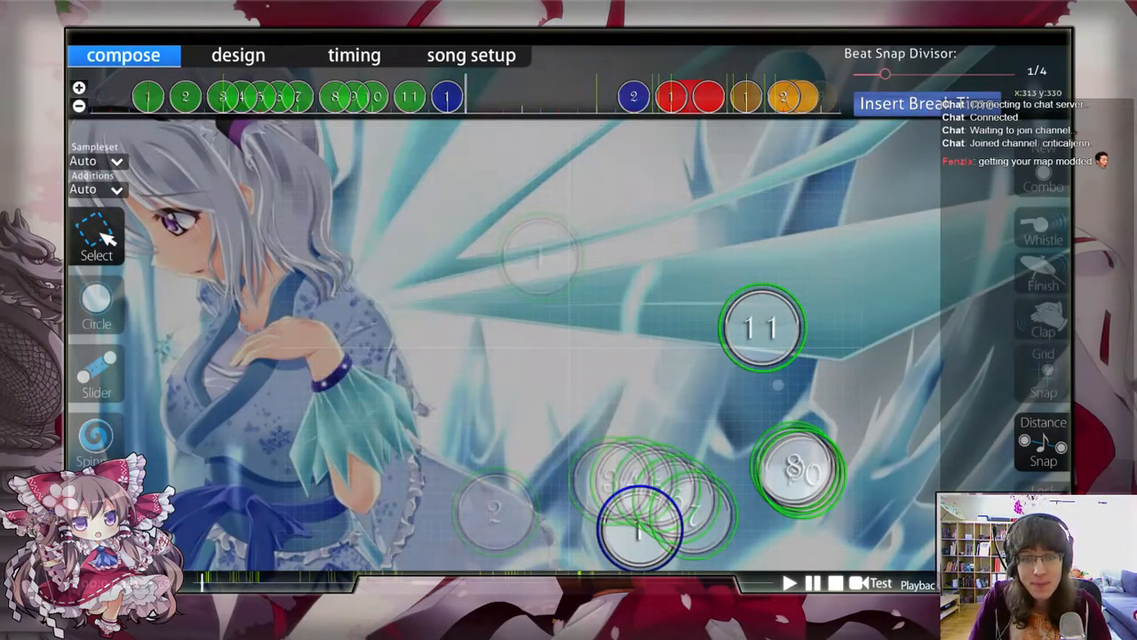
{"action": "key", "text": "F8"}
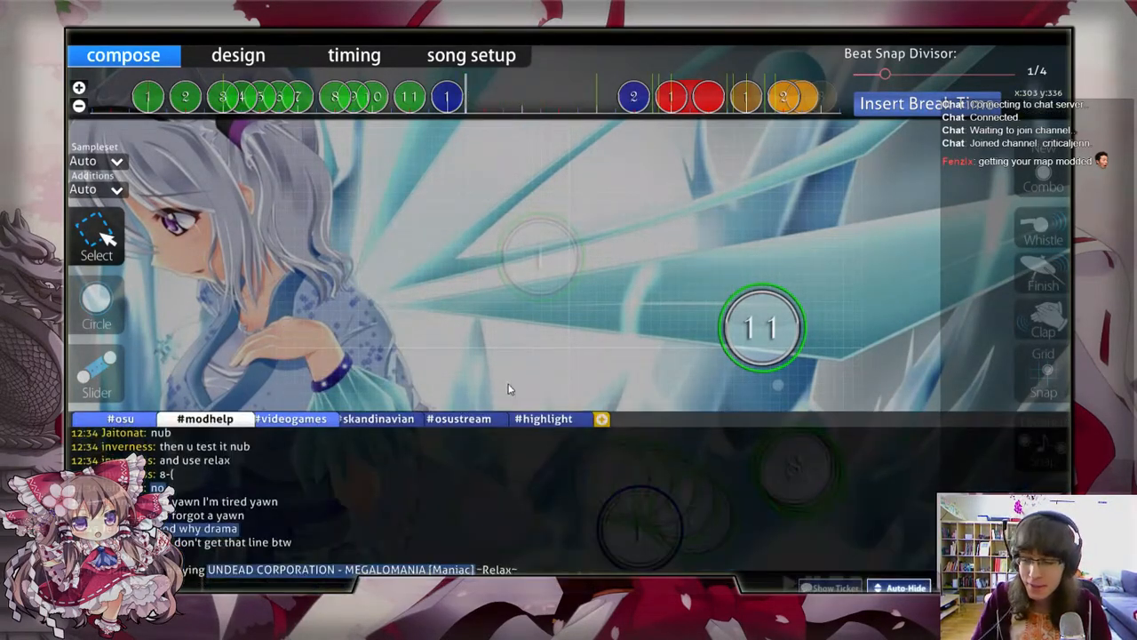
{"action": "key", "text": "Tab"}
{"action": "key", "text": "Tab"}
{"action": "key", "text": "Tab"}
{"action": "key", "text": "Tab"}
{"action": "key", "text": "Tab"}
{"action": "key", "text": "Tab"}
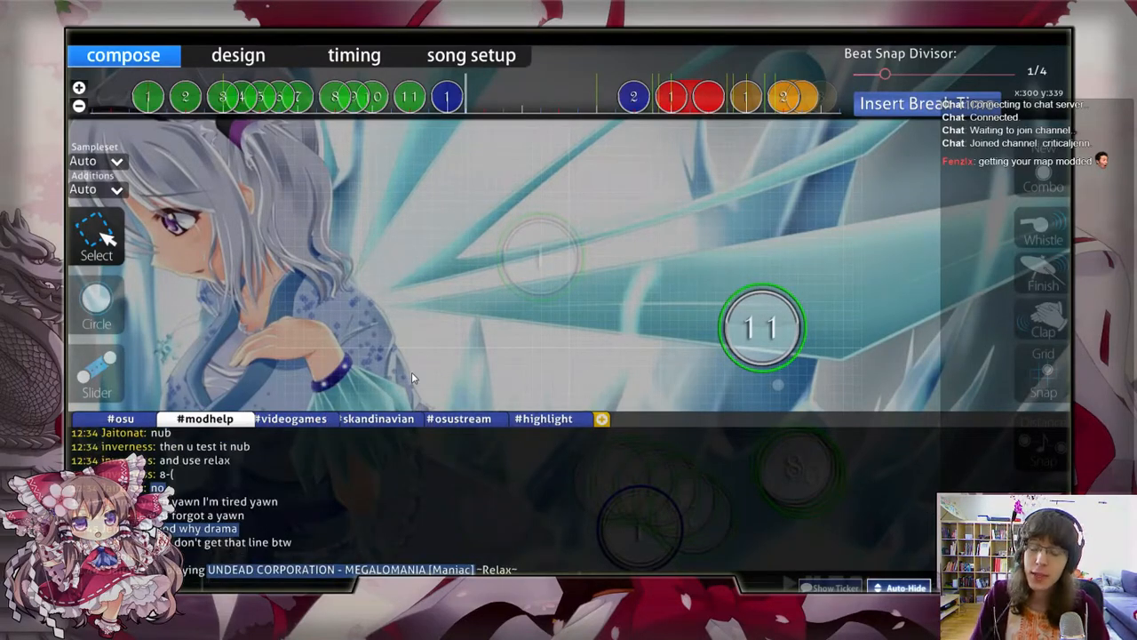
{"action": "key", "text": "F8"}
Step: Place overlapping circles on consecutive quarter beats after blue circle 1, extending the stream left and curving slightly upward
{"action": "scroll", "coordinate": [513, 409], "scroll_direction": "up", "scroll_amount": 2}
{"action": "scroll", "coordinate": [516, 410], "scroll_direction": "down", "scroll_amount": 6}
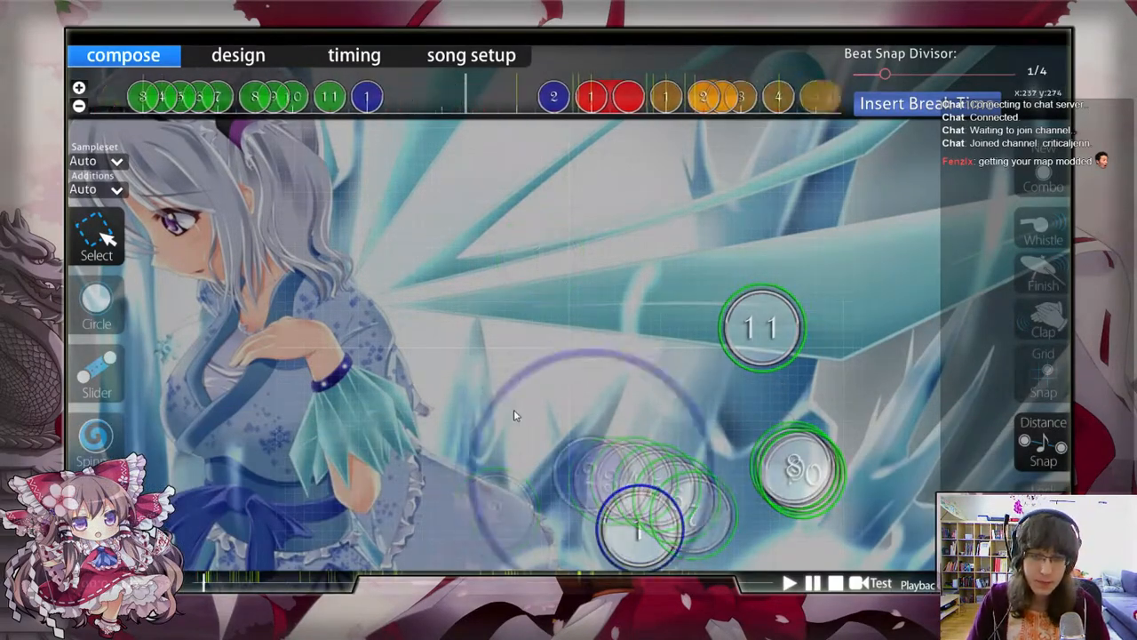
{"action": "scroll", "coordinate": [514, 409], "scroll_direction": "up", "scroll_amount": 4}
{"action": "left_click", "coordinate": [100, 306]}
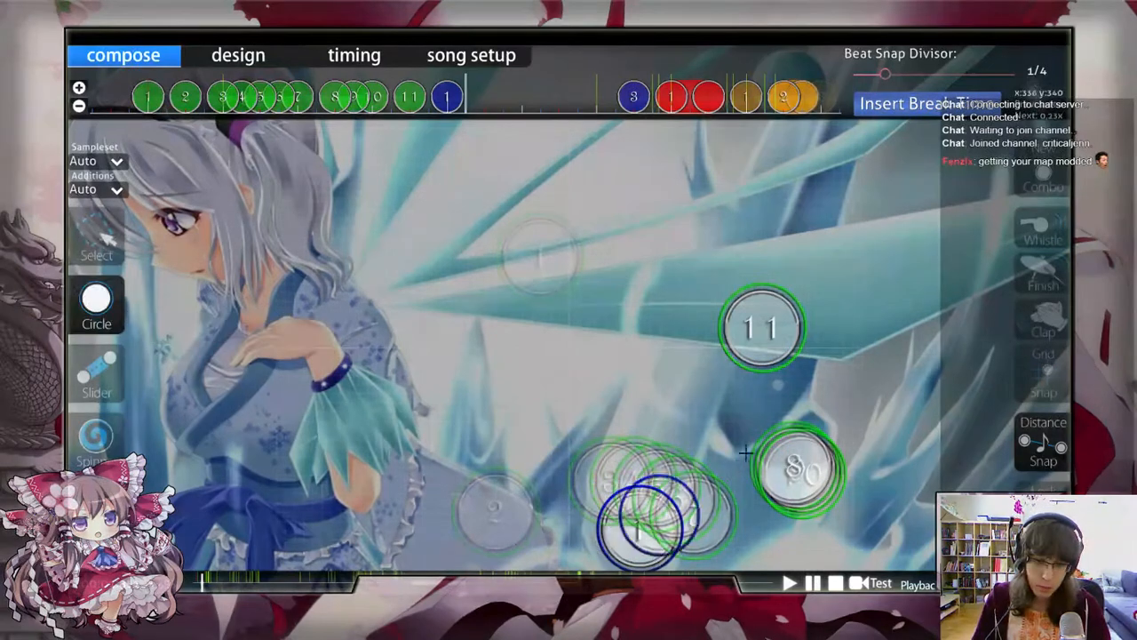
{"action": "left_click", "coordinate": [578, 545]}
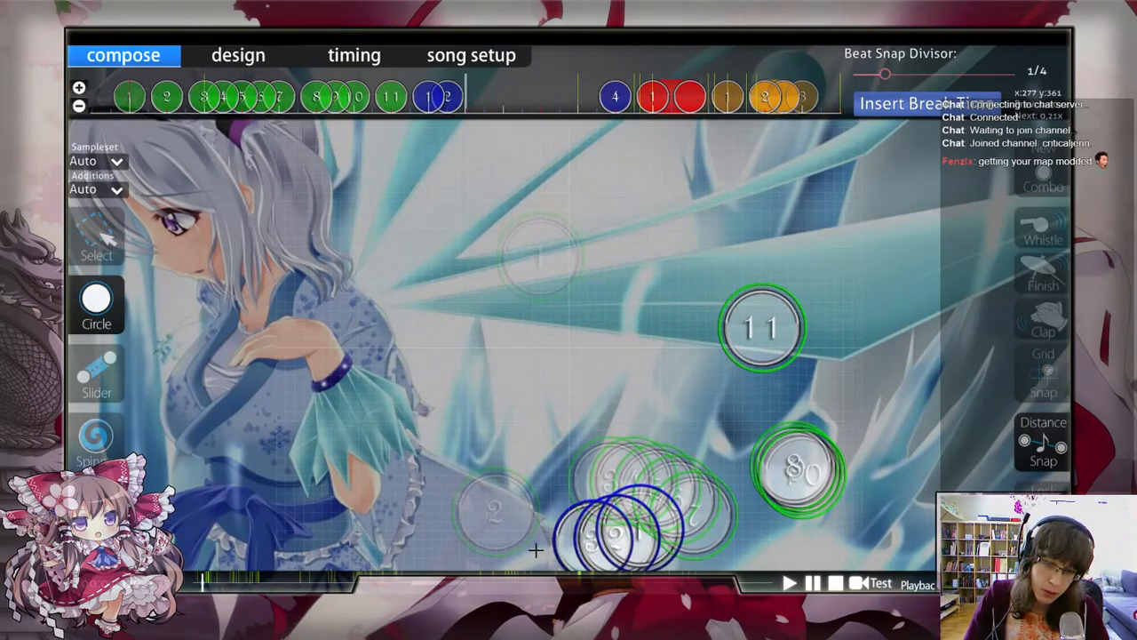
{"action": "left_click", "coordinate": [534, 548]}
{"action": "scroll", "coordinate": [533, 550], "scroll_direction": "down", "scroll_amount": 1}
{"action": "left_click", "coordinate": [459, 507]}
{"action": "scroll", "coordinate": [444, 490], "scroll_direction": "down", "scroll_amount": 1}
{"action": "left_click", "coordinate": [401, 463]}
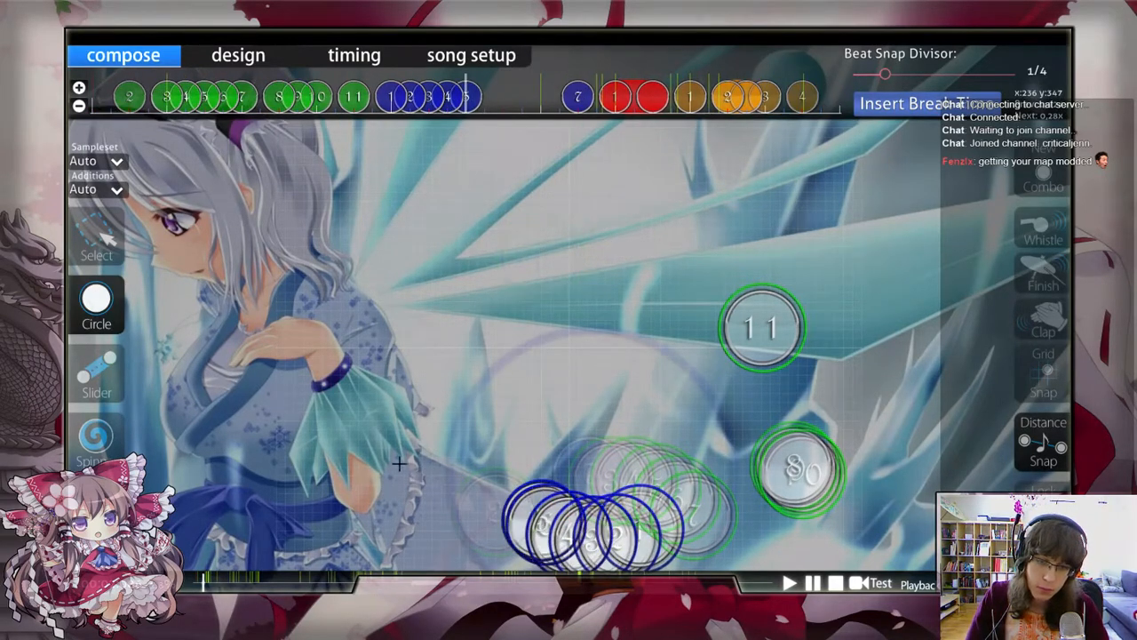
Step: Delete the fifth circle of the new blue stream
{"action": "scroll", "coordinate": [396, 459], "scroll_direction": "up", "scroll_amount": 1}
{"action": "left_click", "coordinate": [106, 244]}
{"action": "right_click", "coordinate": [484, 96]}
Step: Copy the four blue stream circles, paste them directly after circle 4 on the timeline, and flip the copy vertically
{"action": "scroll", "coordinate": [488, 95], "scroll_direction": "down", "scroll_amount": 1}
{"action": "left_click_drag", "start_coordinate": [515, 95], "coordinate": [375, 119]}
{"action": "key", "text": "ctrl+c"}
{"action": "key", "text": "ctrl+v"}
{"action": "key", "text": "ctrl+j"}
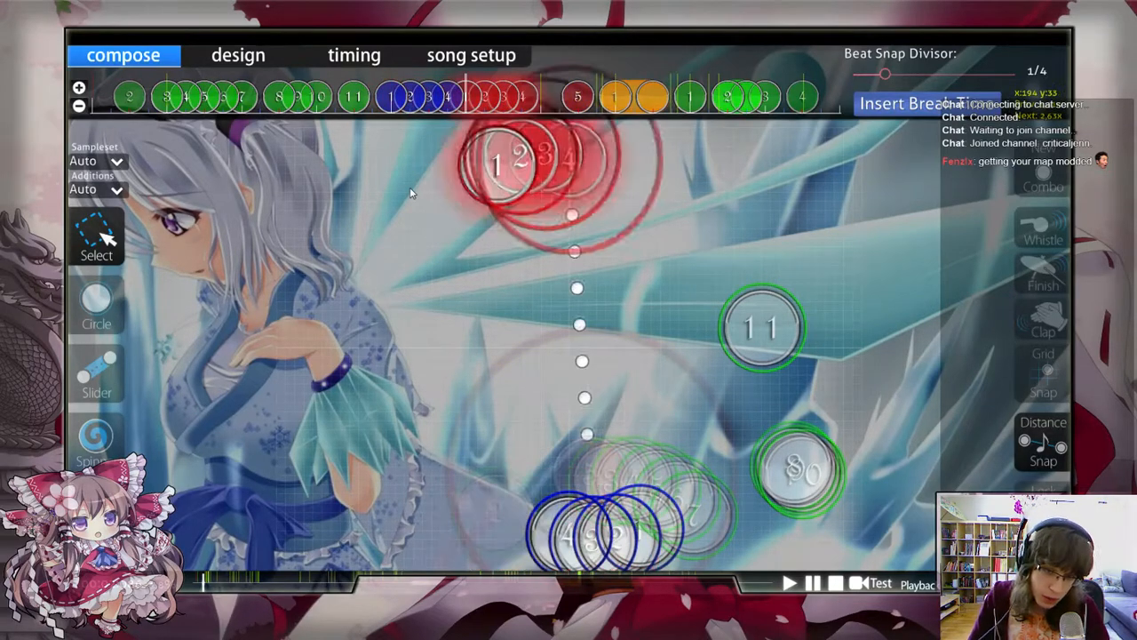
Step: Merge the pasted circles into the blue combo and move them left of circle 4, with circle 5 at x 192, y 324
{"action": "key", "text": "q"}
{"action": "left_click_drag", "start_coordinate": [585, 180], "coordinate": [510, 514]}
{"action": "scroll", "coordinate": [519, 484], "scroll_direction": "up", "scroll_amount": 3}
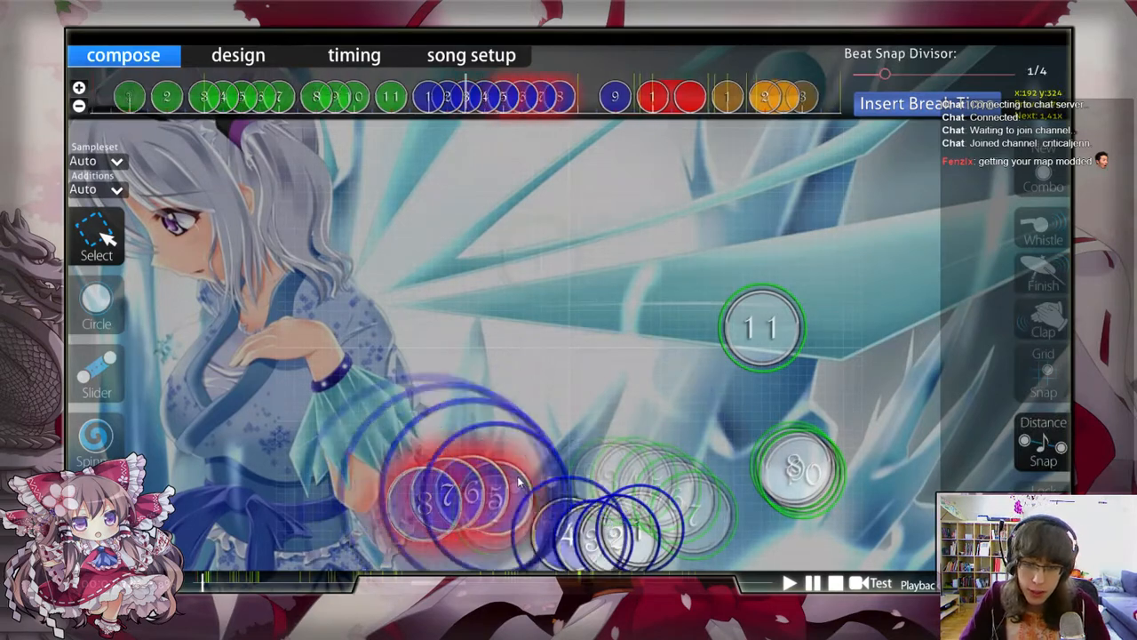
{"action": "left_click", "coordinate": [540, 410]}
{"action": "scroll", "coordinate": [542, 407], "scroll_direction": "down", "scroll_amount": 2}
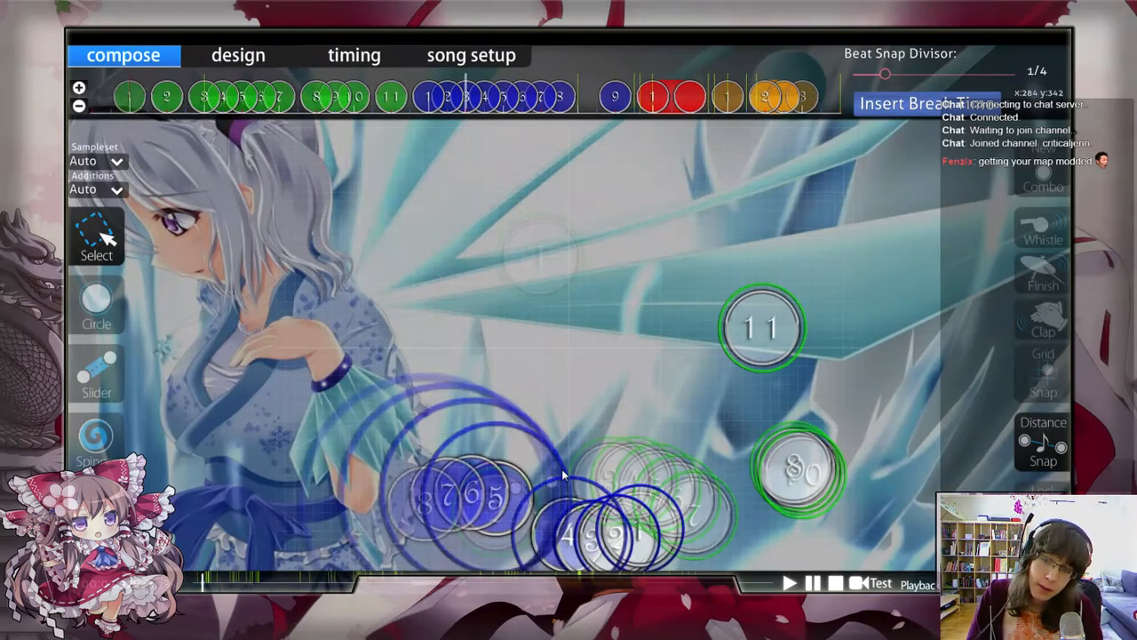
{"action": "scroll", "coordinate": [562, 474], "scroll_direction": "down", "scroll_amount": 2}
{"action": "scroll", "coordinate": [562, 474], "scroll_direction": "up", "scroll_amount": 2}
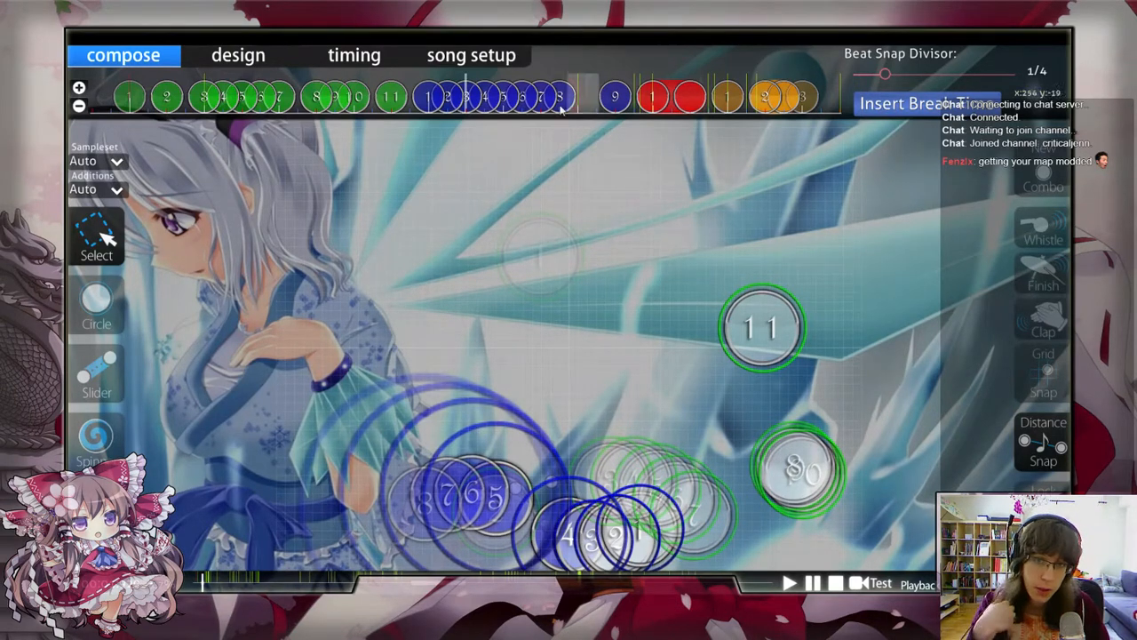
Step: Try circles 5 to 8 tight against circle 4, with circle 5 at x 235, y 351, and return them to their spaced position
{"action": "left_click_drag", "start_coordinate": [561, 110], "coordinate": [500, 114]}
{"action": "left_click_drag", "start_coordinate": [464, 493], "coordinate": [471, 520]}
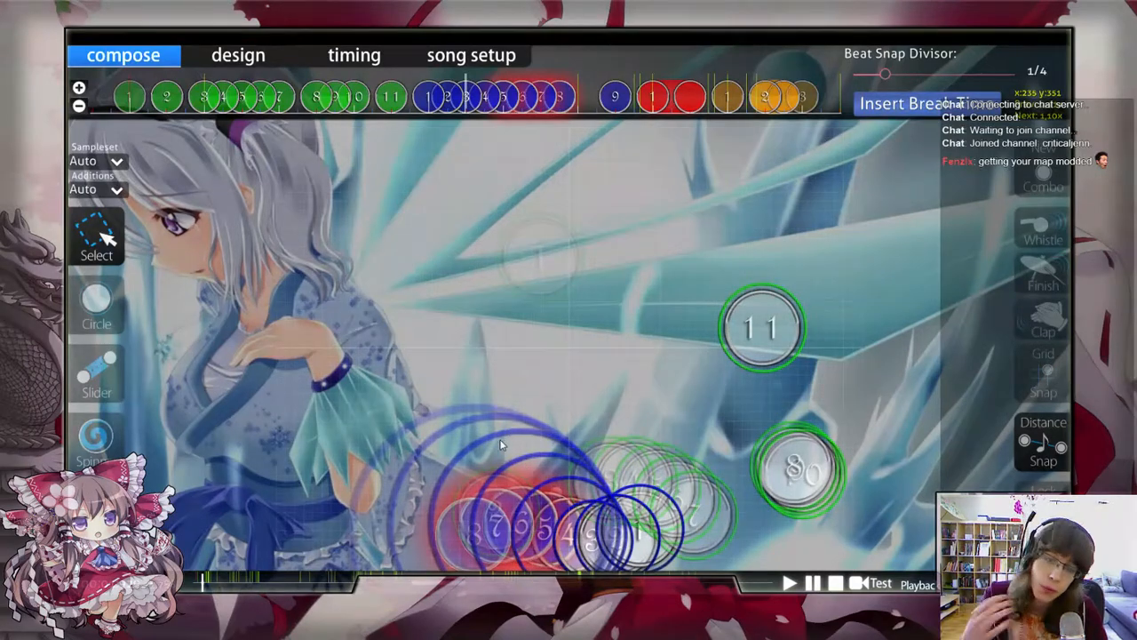
{"action": "left_click_drag", "start_coordinate": [553, 523], "coordinate": [500, 503]}
{"action": "key", "text": "alt"}
{"action": "left_click", "coordinate": [536, 406]}
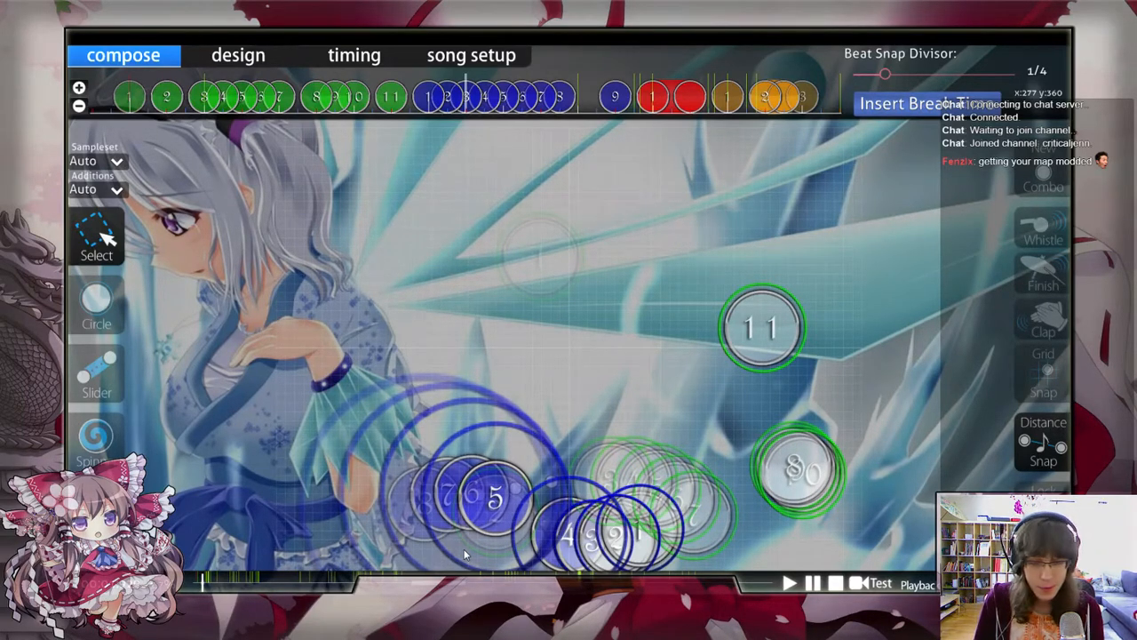
Step: Move circle 9 to the lower left of circle 8, at x 70, y 365
{"action": "key", "text": "alt+Tab"}
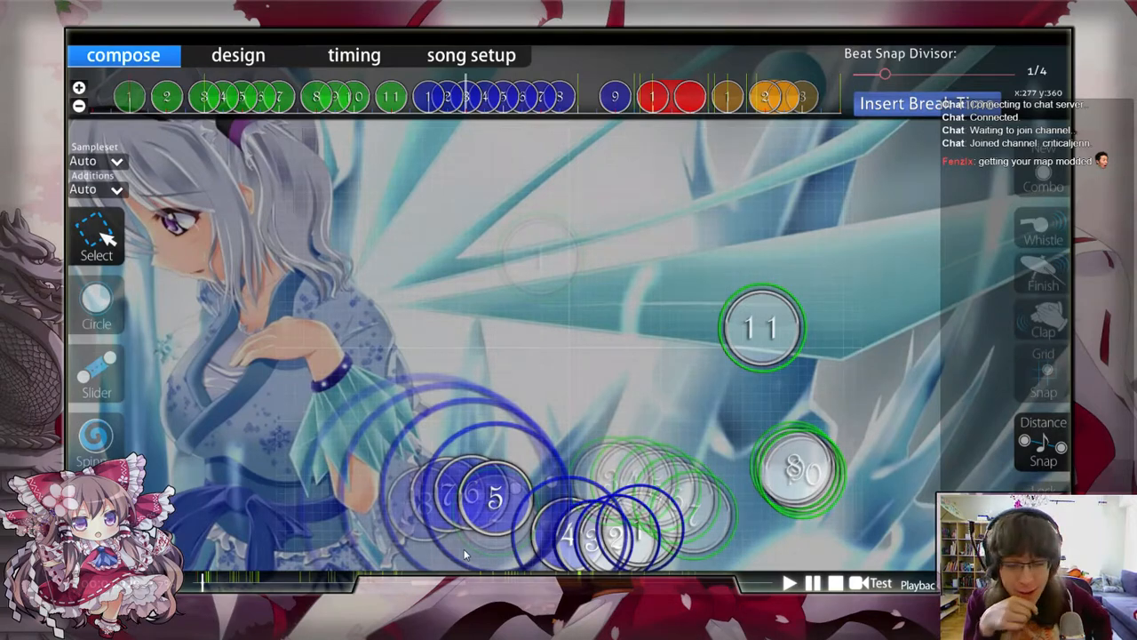
{"action": "scroll", "coordinate": [466, 551], "scroll_direction": "down", "scroll_amount": 8}
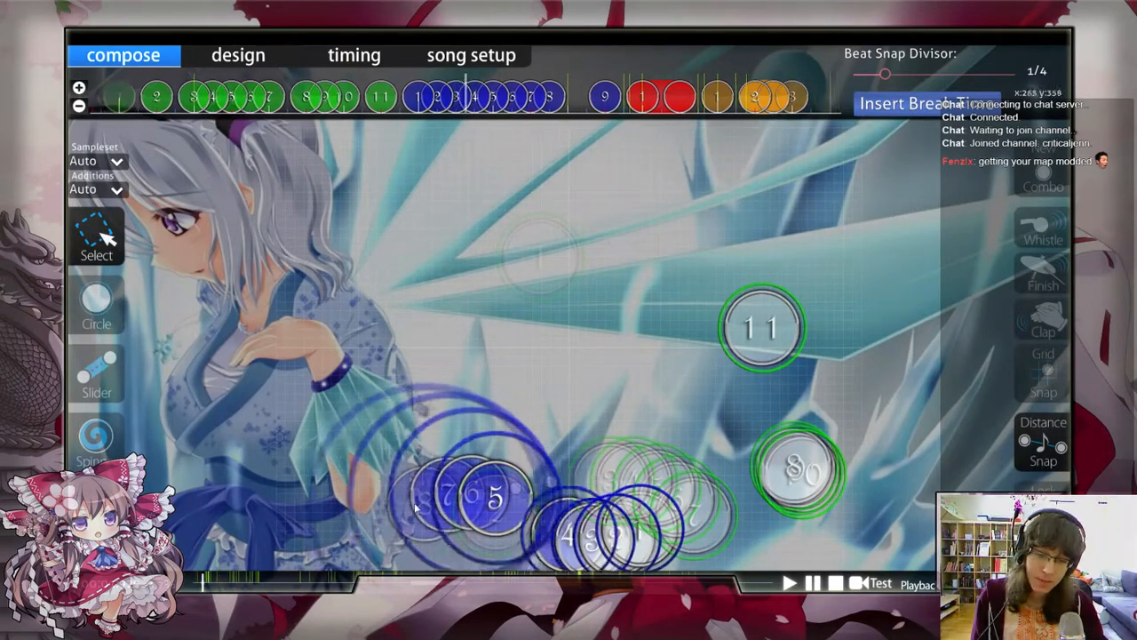
{"action": "scroll", "coordinate": [507, 100], "scroll_direction": "up", "scroll_amount": 2}
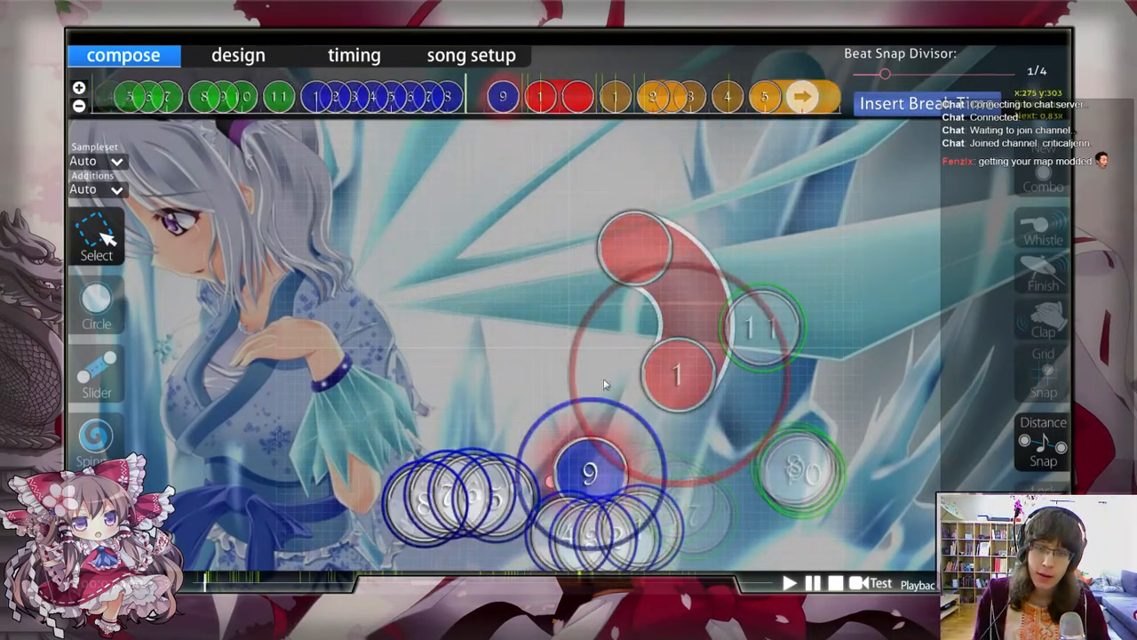
{"action": "key", "text": "alt"}
{"action": "left_click_drag", "start_coordinate": [604, 451], "coordinate": [372, 522]}
{"action": "left_click", "coordinate": [410, 122]}
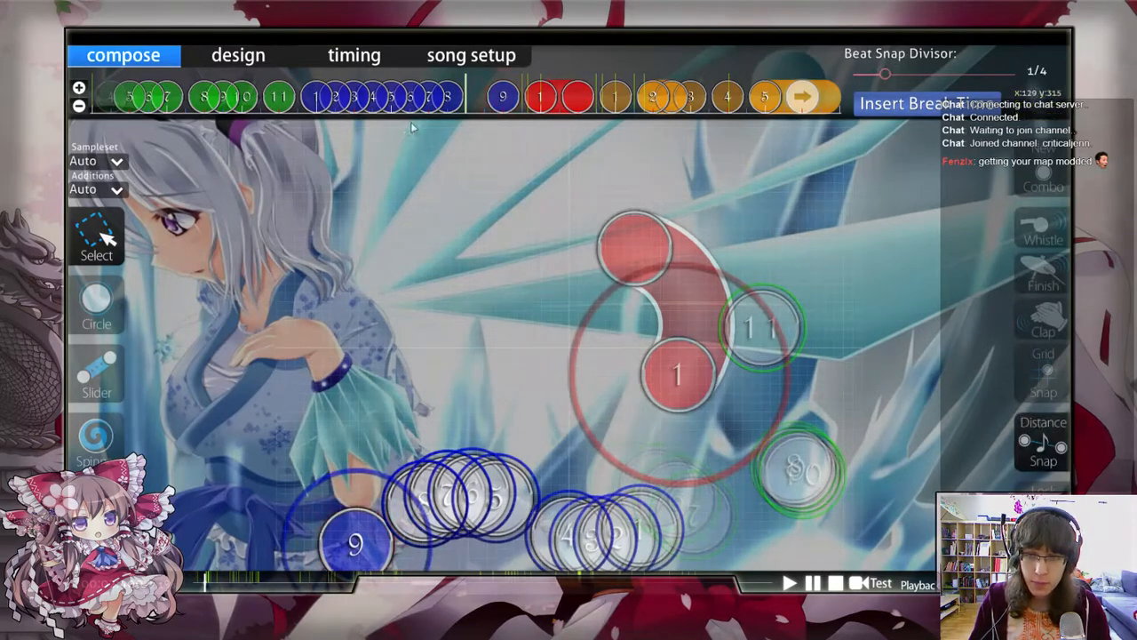
Step: Shift circle 9 earlier on the timeline so it falls a quarter beat after circle 8
{"action": "left_click", "coordinate": [397, 102]}
{"action": "scroll", "coordinate": [514, 98], "scroll_direction": "up", "scroll_amount": 1}
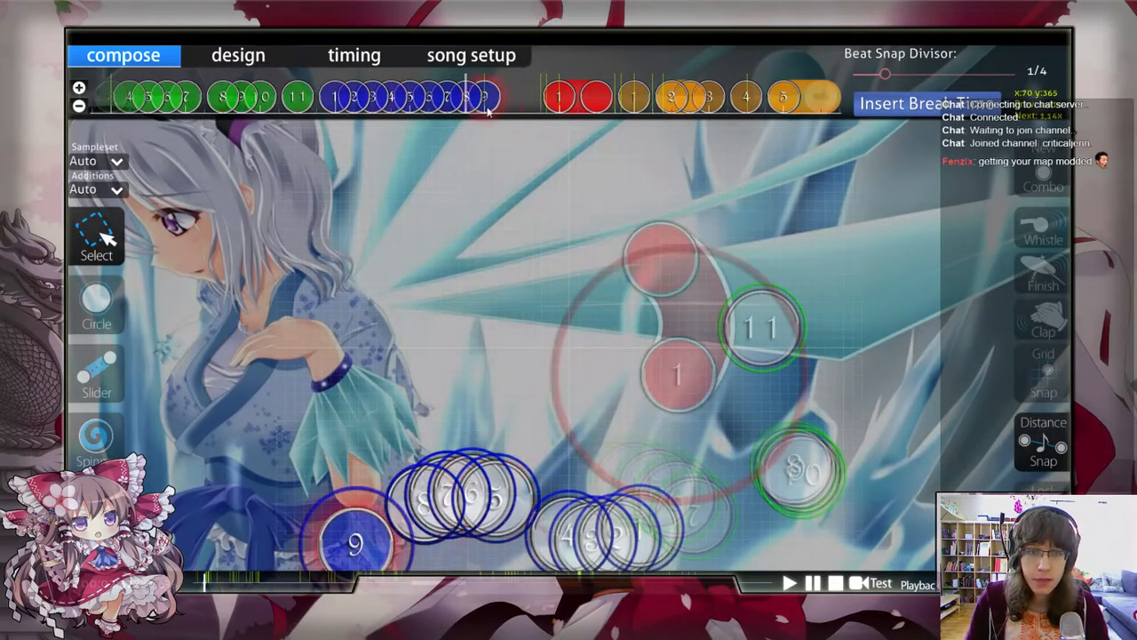
{"action": "scroll", "coordinate": [489, 195], "scroll_direction": "up", "scroll_amount": 2}
{"action": "scroll", "coordinate": [524, 510], "scroll_direction": "up", "scroll_amount": 3}
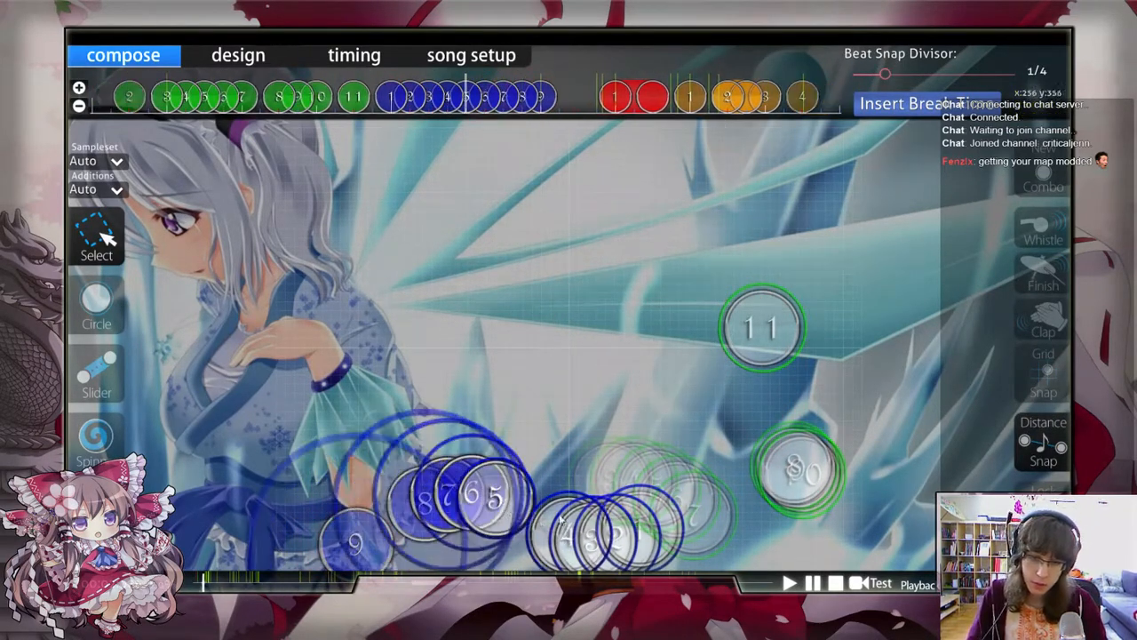
{"action": "scroll", "coordinate": [516, 516], "scroll_direction": "down", "scroll_amount": 3}
{"action": "left_click", "coordinate": [353, 540]}
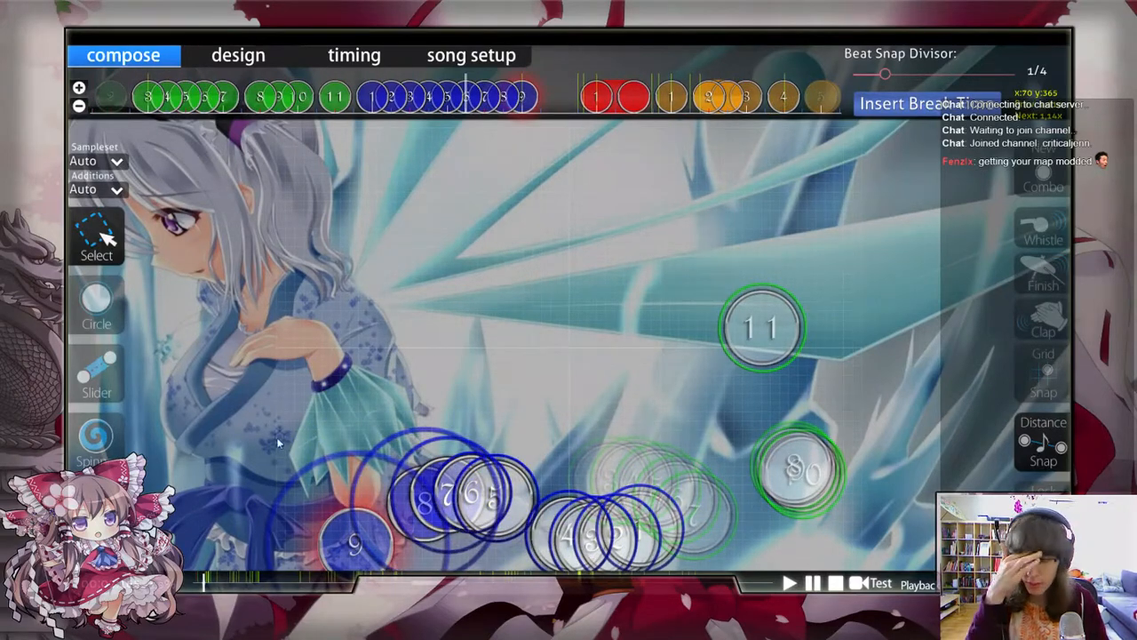
{"action": "left_click", "coordinate": [387, 364]}
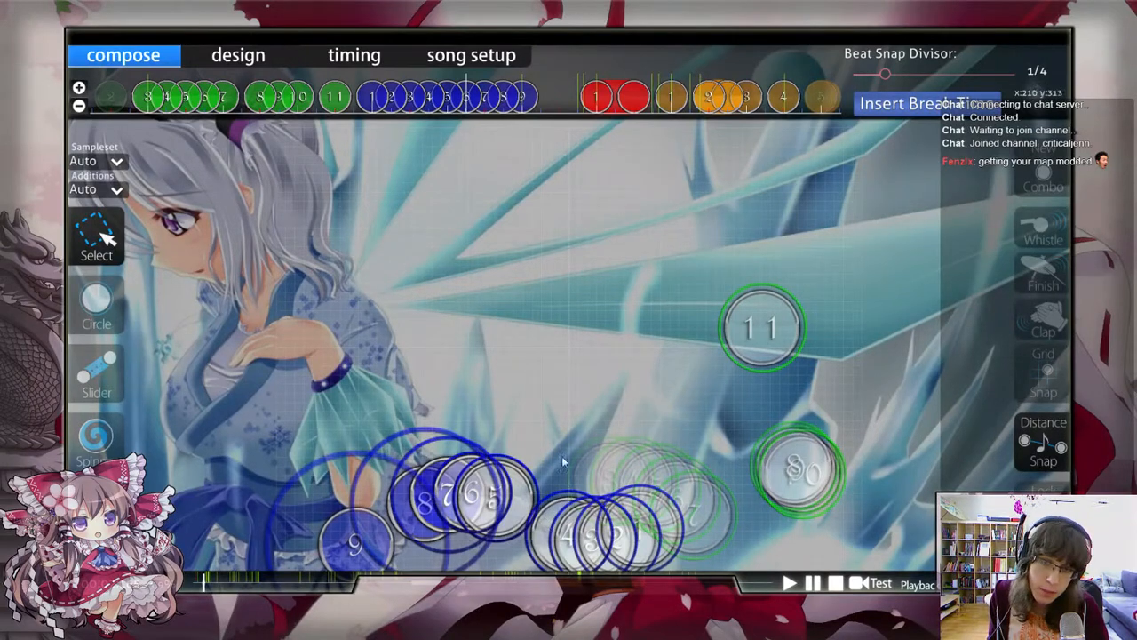
Step: Move circles 5 to 8 against circle 4 to form one continuous stream, and delete circle 8
{"action": "left_click_drag", "start_coordinate": [437, 84], "coordinate": [518, 96]}
{"action": "left_click_drag", "start_coordinate": [456, 488], "coordinate": [505, 517]}
{"action": "left_click", "coordinate": [487, 183]}
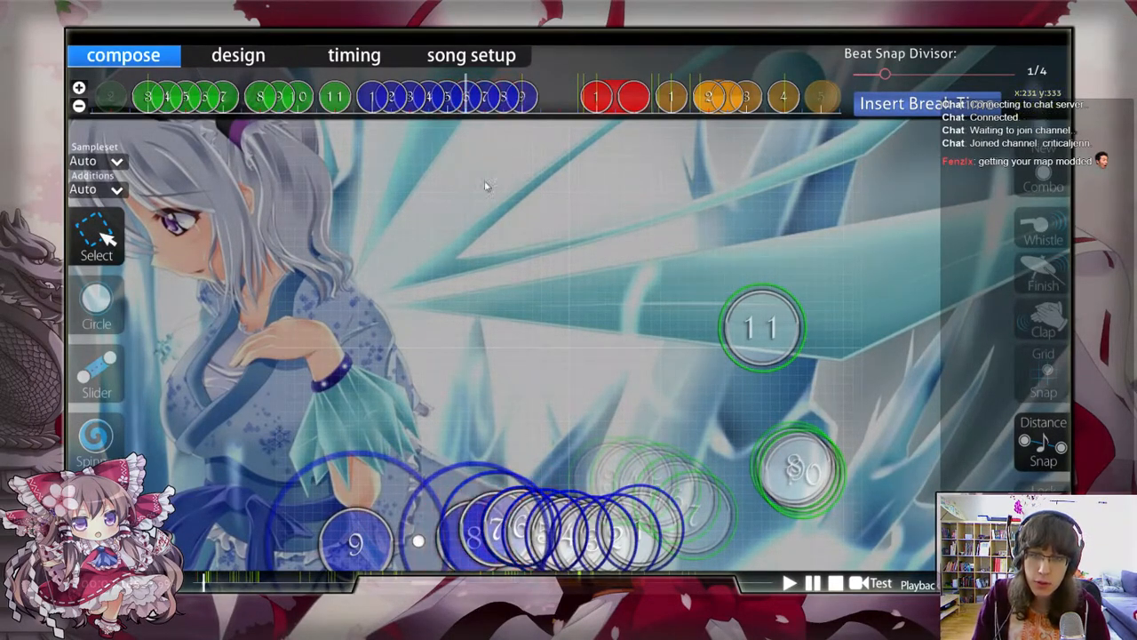
{"action": "right_click", "coordinate": [507, 108]}
{"action": "scroll", "coordinate": [475, 163], "scroll_direction": "down", "scroll_amount": 1}
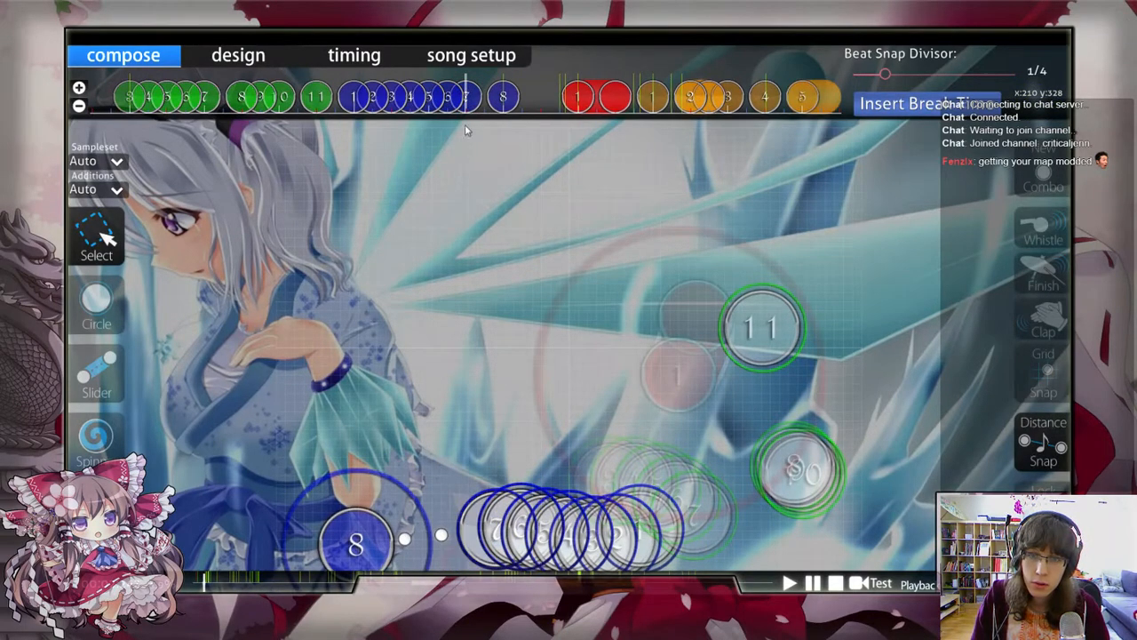
Step: Curve the end of the blue stream upward by moving its last circle up after circle 6
{"action": "scroll", "coordinate": [465, 125], "scroll_direction": "up", "scroll_amount": 4}
{"action": "scroll", "coordinate": [485, 481], "scroll_direction": "down", "scroll_amount": 4}
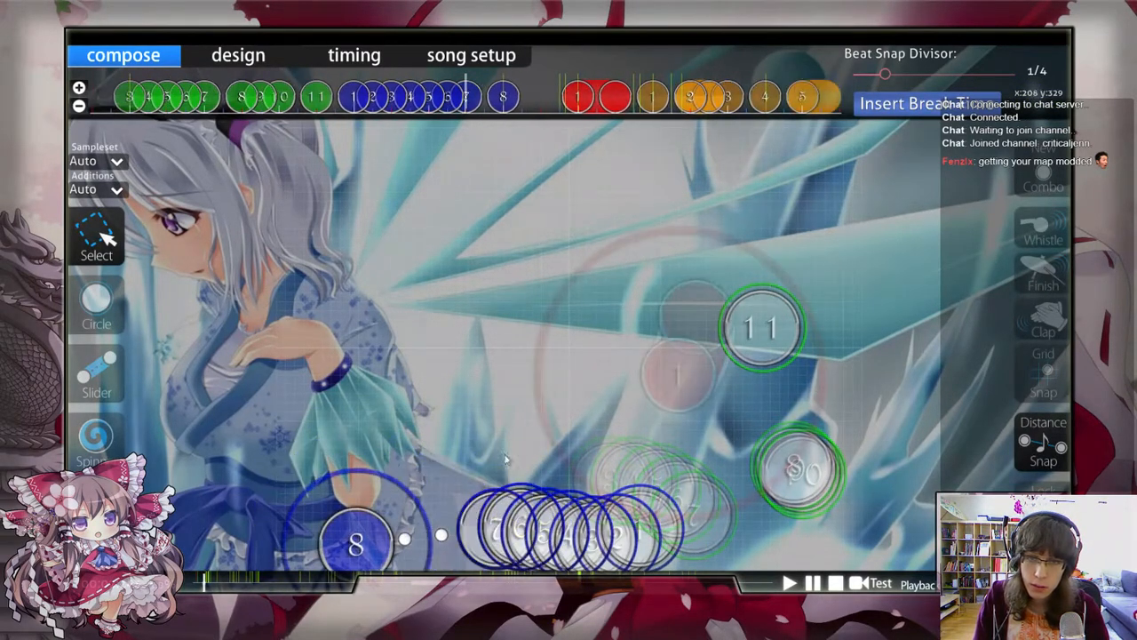
{"action": "key", "text": "ctrl+z"}
{"action": "key", "text": "ctrl+y"}
{"action": "scroll", "coordinate": [562, 499], "scroll_direction": "up", "scroll_amount": 1}
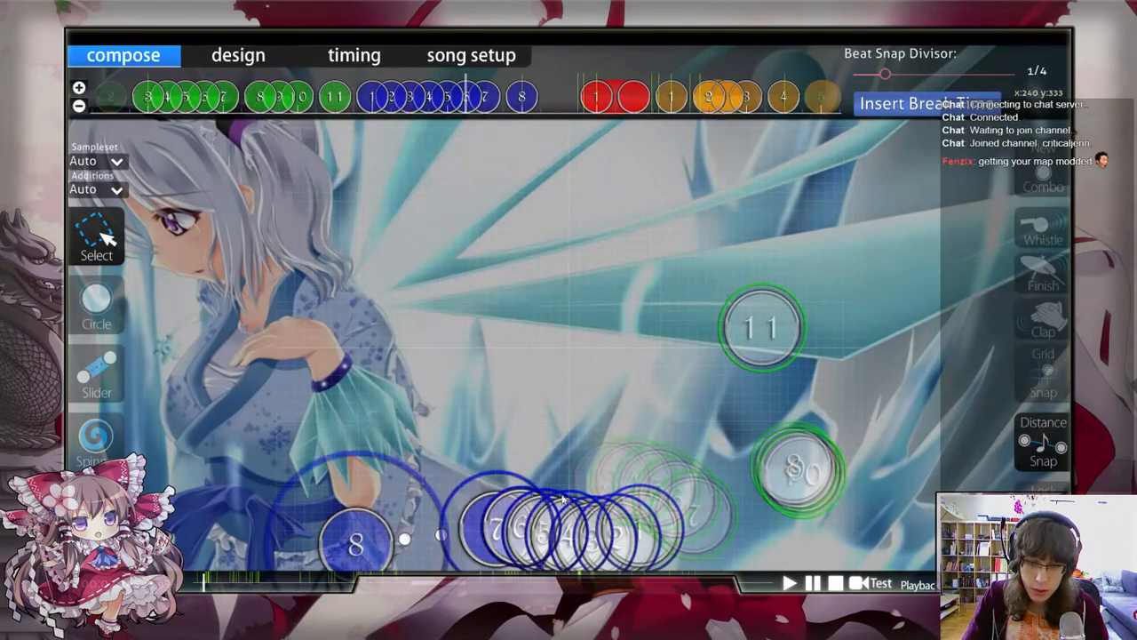
{"action": "scroll", "coordinate": [563, 501], "scroll_direction": "up", "scroll_amount": 3}
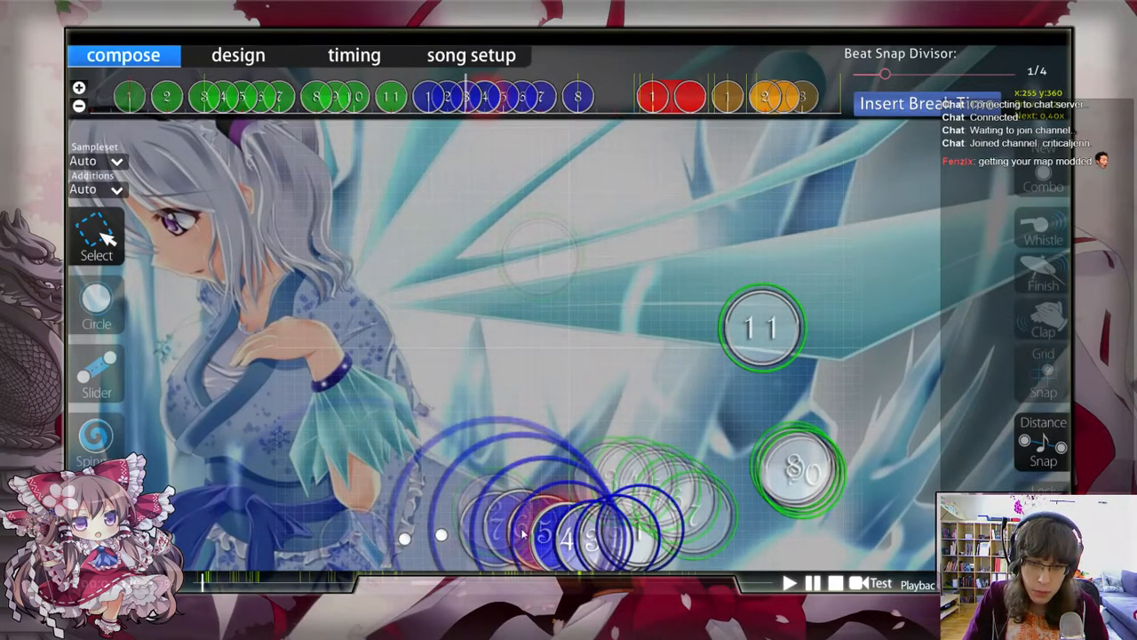
{"action": "left_click_drag", "start_coordinate": [523, 534], "coordinate": [482, 497]}
{"action": "left_click", "coordinate": [223, 403]}
{"action": "scroll", "coordinate": [222, 405], "scroll_direction": "down", "scroll_amount": 5}
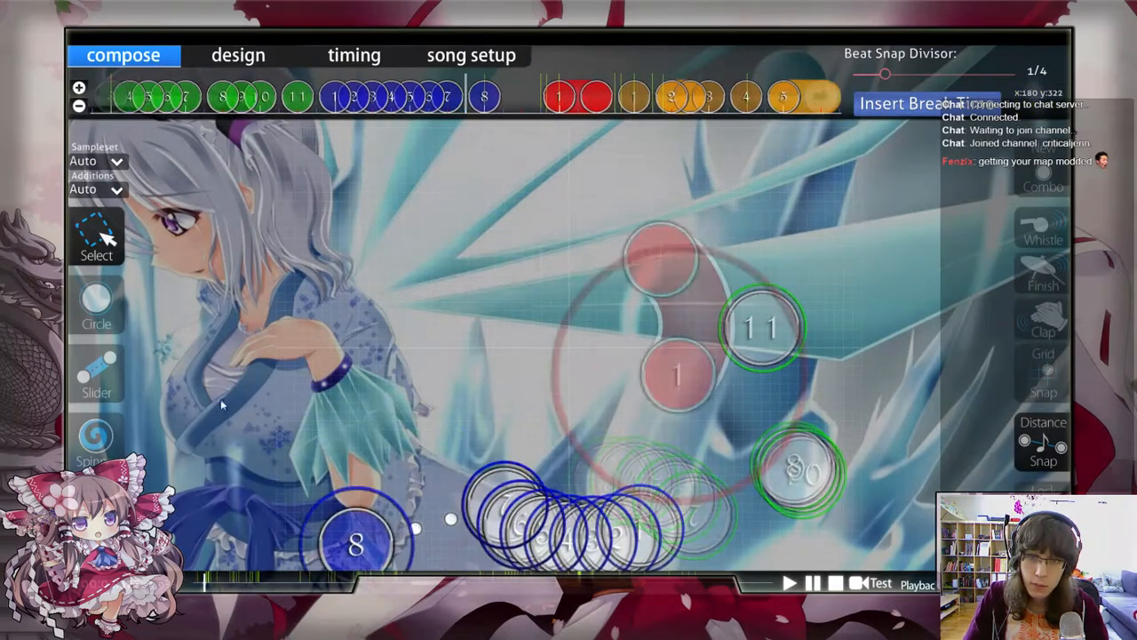
Step: Replace circle 7 with a short slider starting at x 200, y 330 and extending upward
{"action": "scroll", "coordinate": [221, 404], "scroll_direction": "up", "scroll_amount": 1}
{"action": "left_click", "coordinate": [96, 373]}
{"action": "left_click", "coordinate": [503, 505]}
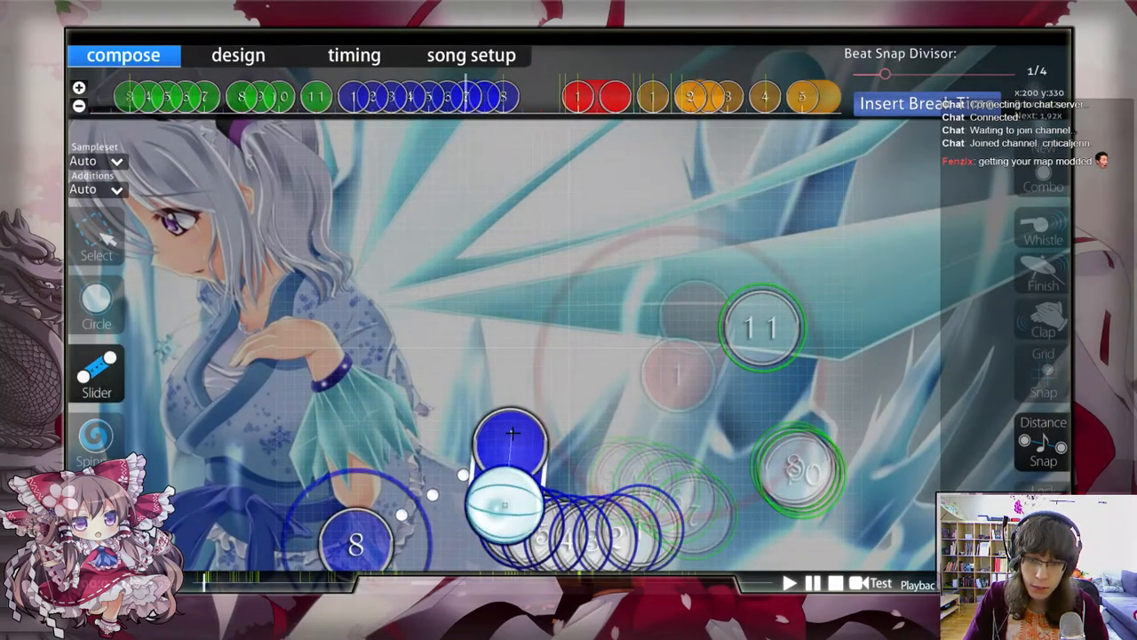
{"action": "right_click", "coordinate": [525, 437]}
{"action": "scroll", "coordinate": [409, 400], "scroll_direction": "up", "scroll_amount": 1}
{"action": "left_click", "coordinate": [98, 231]}
{"action": "right_click", "coordinate": [486, 104]}
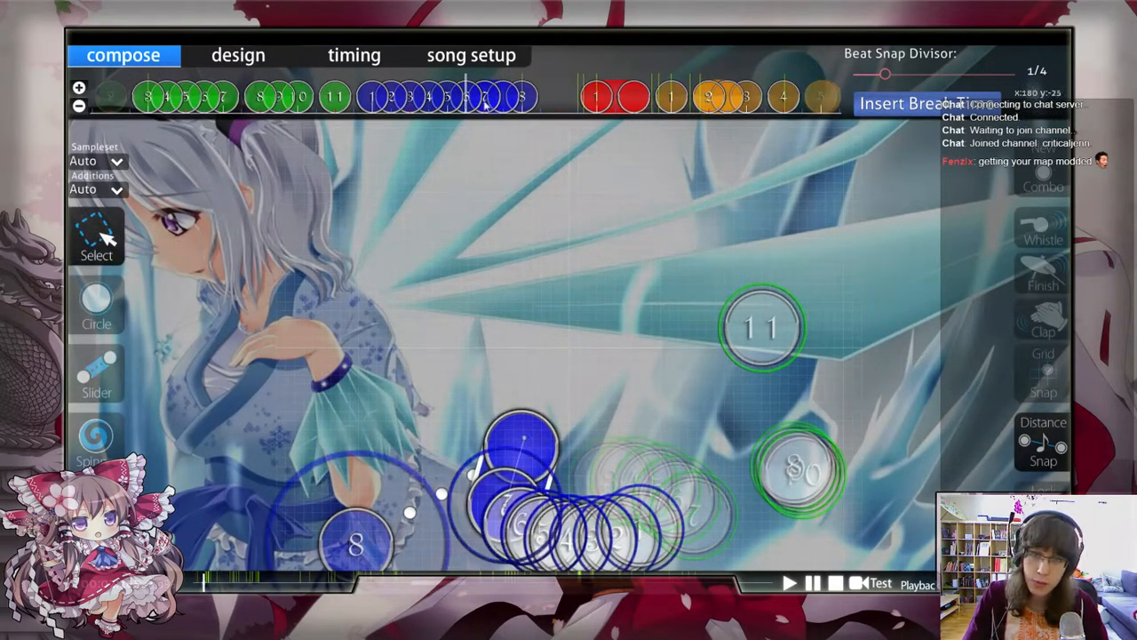
Step: Move circle 8 slightly closer to the new slider at the end of the stream
{"action": "scroll", "coordinate": [622, 229], "scroll_direction": "down", "scroll_amount": 1}
{"action": "scroll", "coordinate": [458, 514], "scroll_direction": "down", "scroll_amount": 1}
{"action": "scroll", "coordinate": [459, 514], "scroll_direction": "up", "scroll_amount": 1}
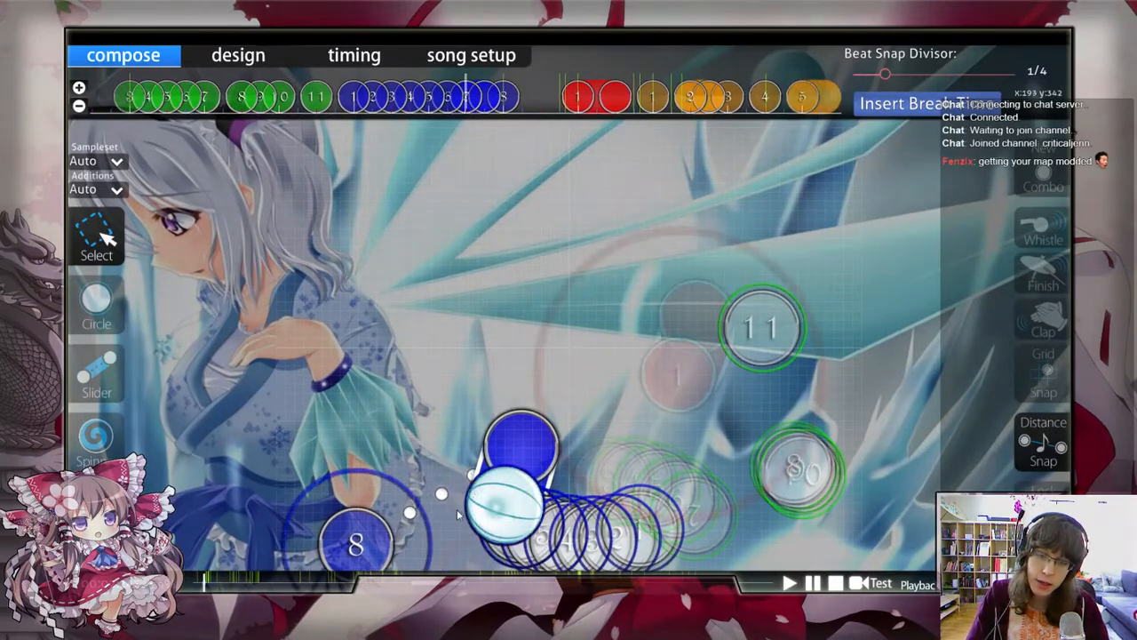
{"action": "scroll", "coordinate": [458, 514], "scroll_direction": "up", "scroll_amount": 1}
{"action": "mouse_move", "coordinate": [352, 545]}
{"action": "left_mouse_down"}
{"action": "mouse_move", "coordinate": [332, 553]}
{"action": "mouse_move", "coordinate": [365, 542]}
{"action": "left_mouse_up"}
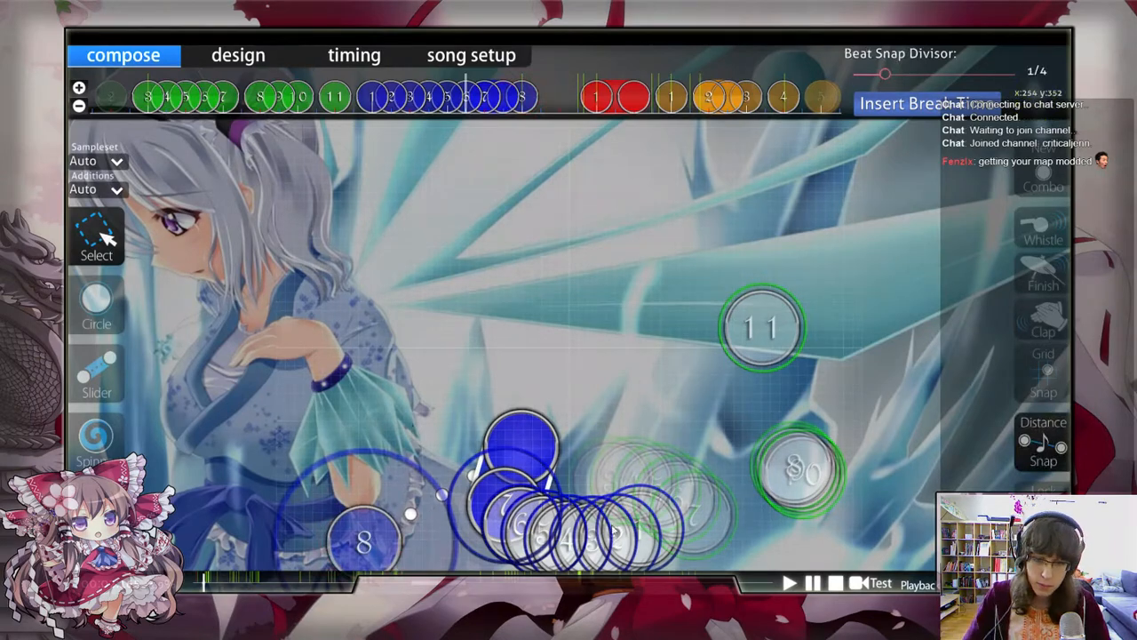
{"action": "scroll", "coordinate": [613, 530], "scroll_direction": "down", "scroll_amount": 4}
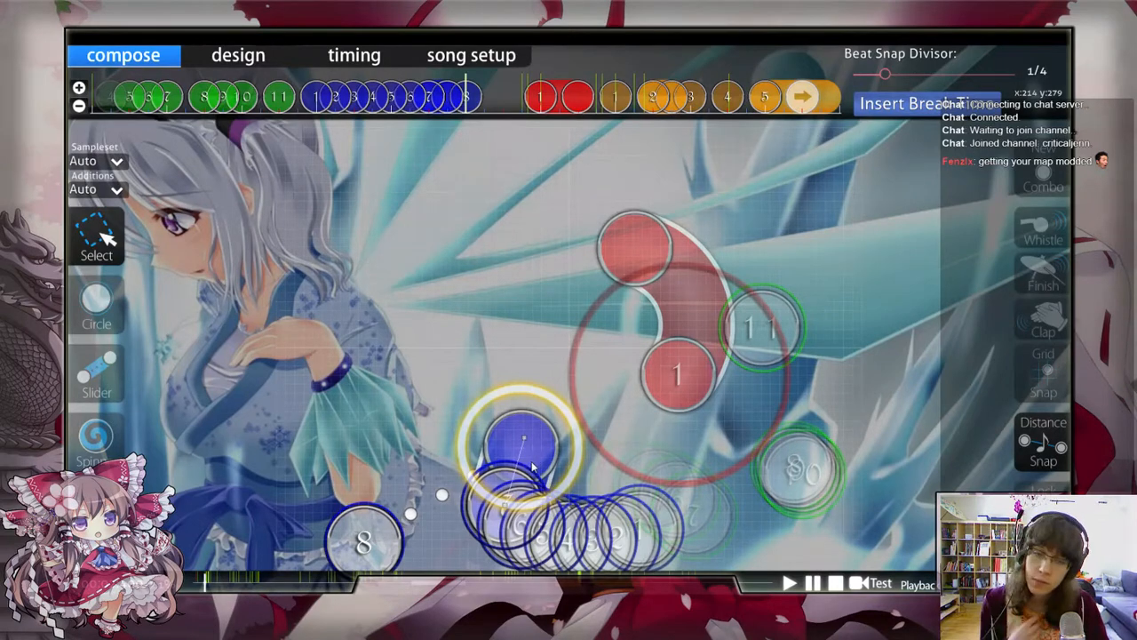
{"action": "scroll", "coordinate": [534, 466], "scroll_direction": "up", "scroll_amount": 2}
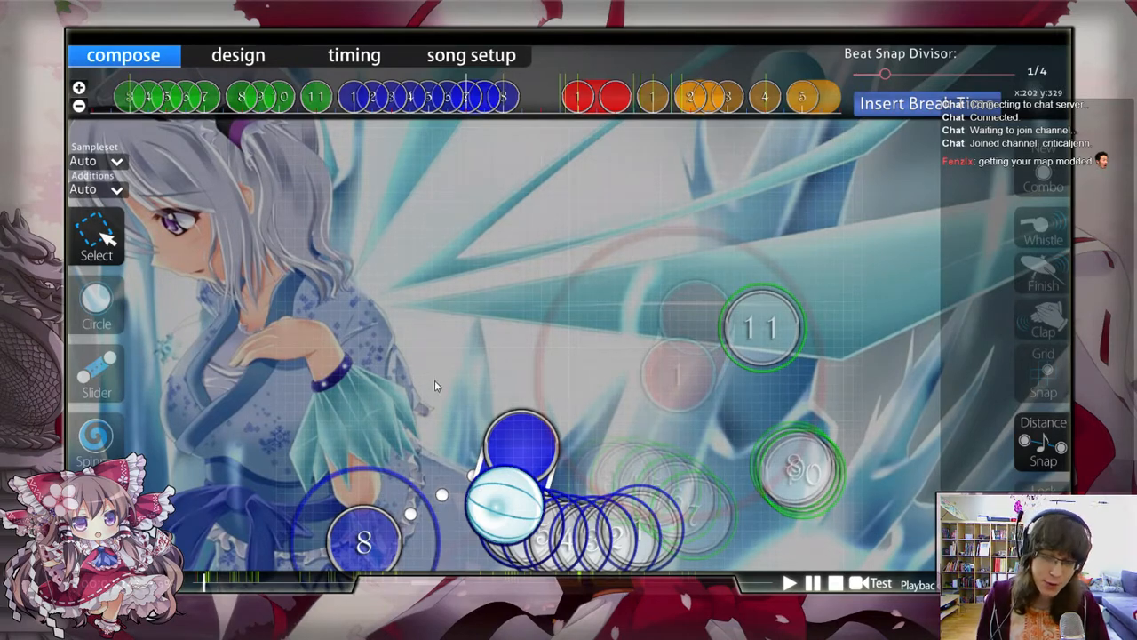
Step: Undo the slider, the stream changes and the deletion, restoring circles 5 to 8 as a separate spaced group
{"action": "scroll", "coordinate": [510, 400], "scroll_direction": "up", "scroll_amount": 1}
{"action": "key", "text": "ctrl+z"}
{"action": "key", "text": "ctrl+z"}
{"action": "key", "text": "ctrl+z"}
{"action": "key", "text": "ctrl+z"}
{"action": "key", "text": "ctrl+z"}
{"action": "key", "text": "ctrl+z"}
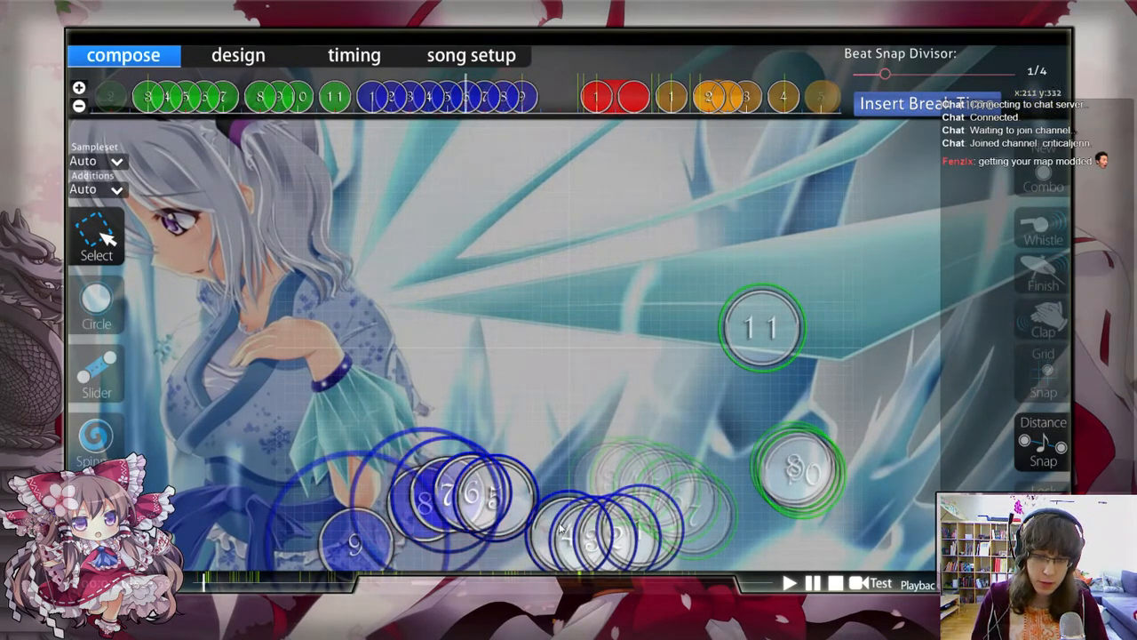
{"action": "scroll", "coordinate": [630, 534], "scroll_direction": "up", "scroll_amount": 1}
{"action": "scroll", "coordinate": [630, 538], "scroll_direction": "down", "scroll_amount": 10}
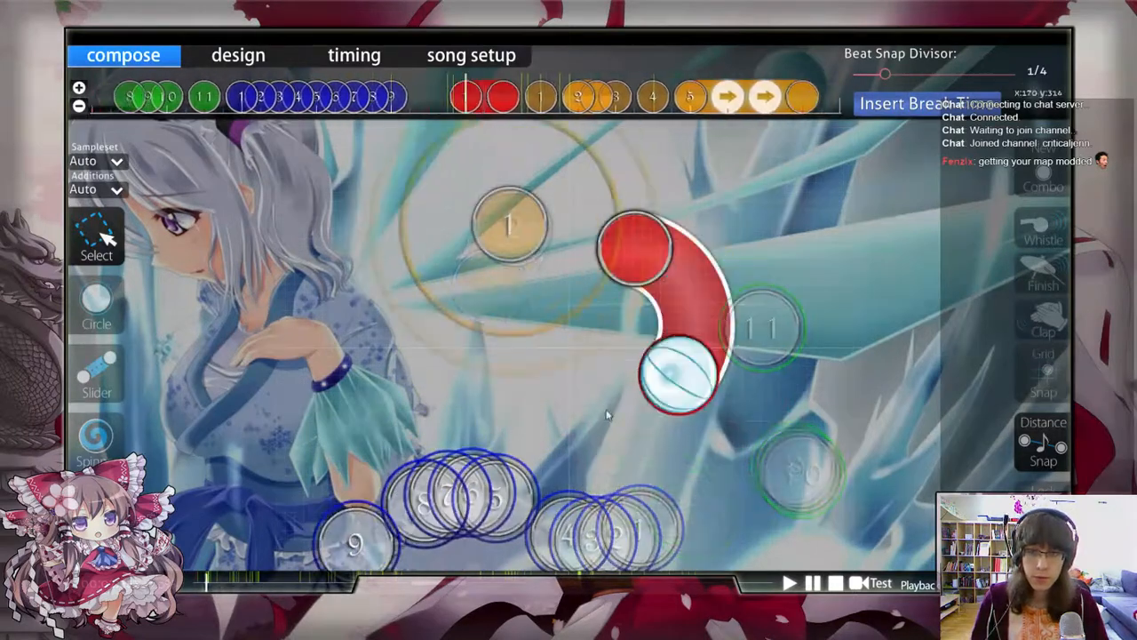
Step: Replace circle 9 with a slightly curved slider starting at x 70, y 365 and running upward, and shorten its end
{"action": "scroll", "coordinate": [604, 409], "scroll_direction": "up", "scroll_amount": 4}
{"action": "left_click", "coordinate": [104, 381]}
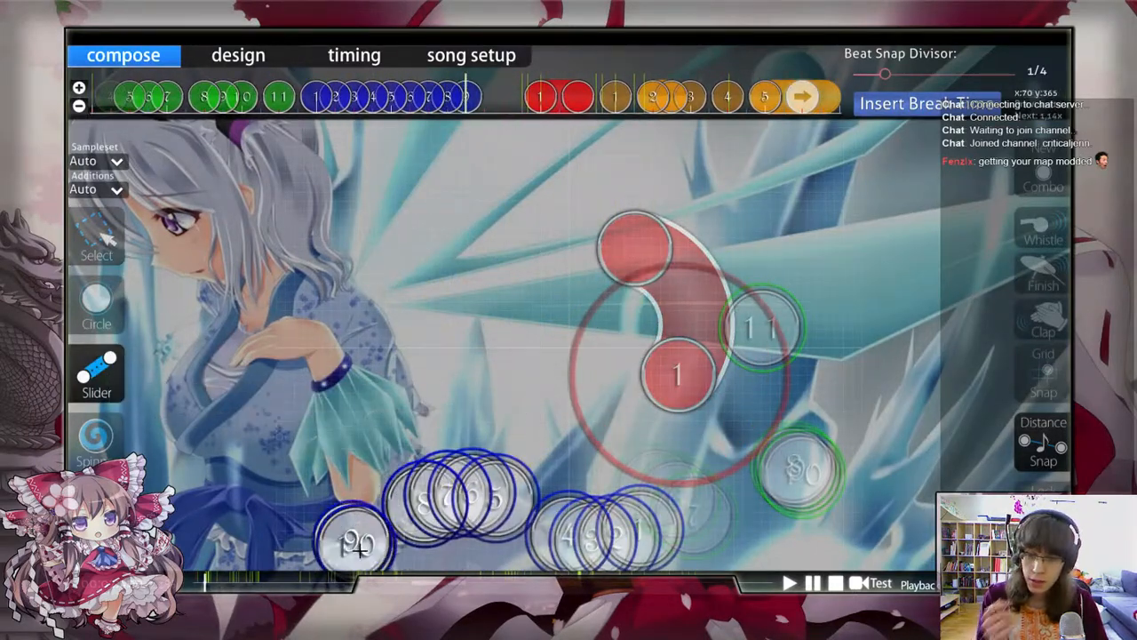
{"action": "left_click", "coordinate": [358, 550]}
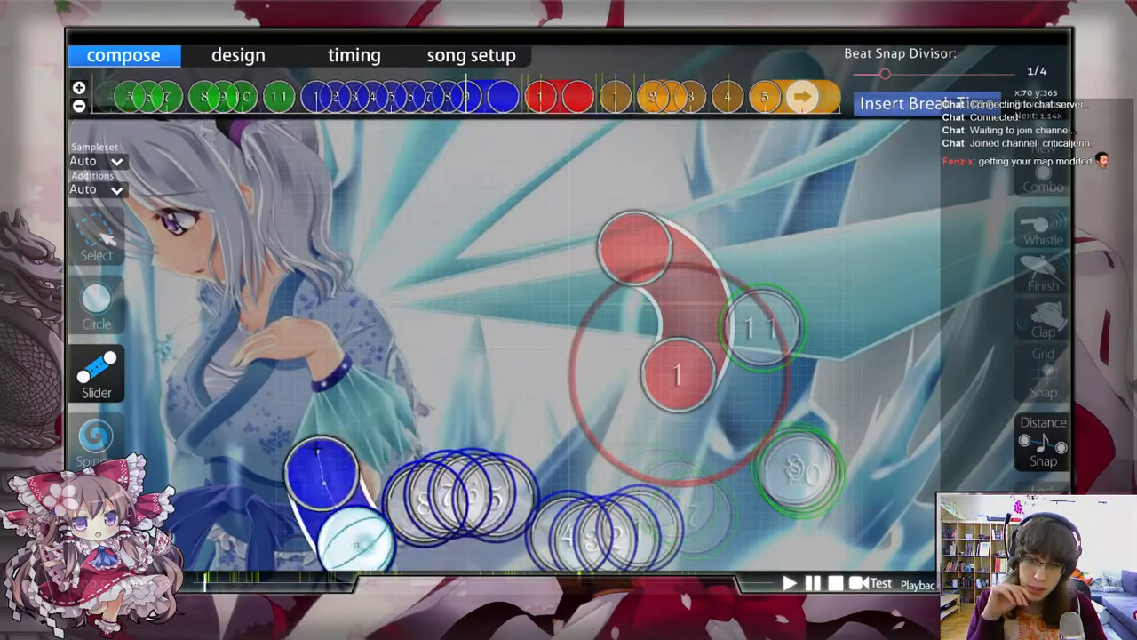
{"action": "left_click", "coordinate": [317, 467]}
{"action": "right_click", "coordinate": [313, 389]}
{"action": "left_click", "coordinate": [96, 232]}
{"action": "left_click", "coordinate": [314, 397]}
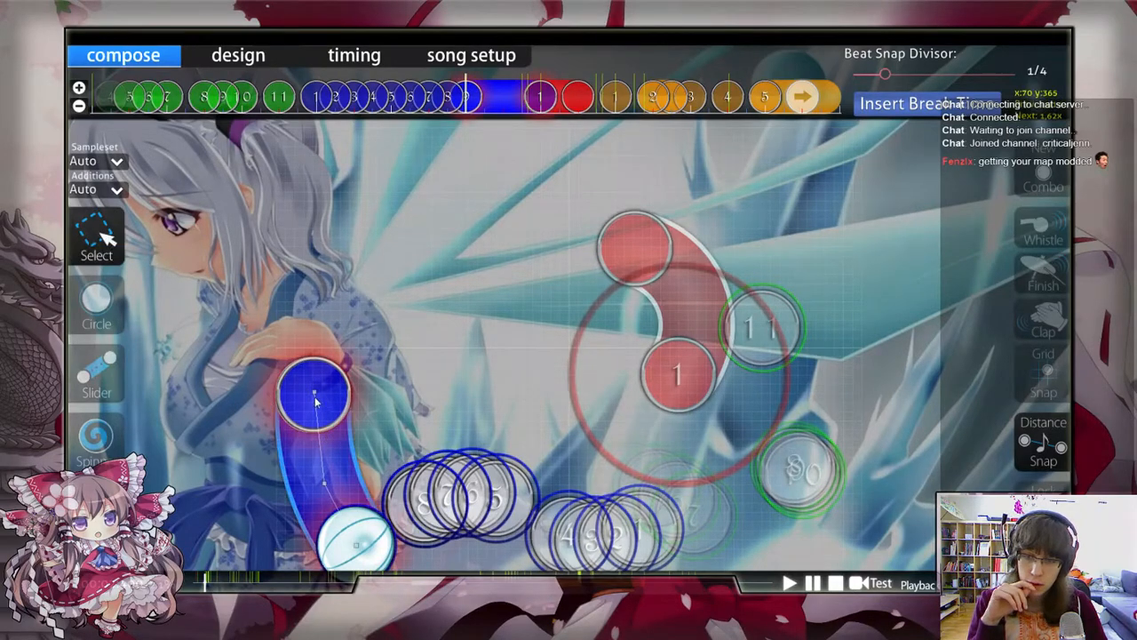
{"action": "left_click_drag", "start_coordinate": [315, 397], "coordinate": [314, 432]}
{"action": "left_click", "coordinate": [415, 382]}
Step: Examine the flow from circles 5 to 8 through slider 9 into the red slider
{"action": "scroll", "coordinate": [415, 382], "scroll_direction": "up", "scroll_amount": 1}
{"action": "scroll", "coordinate": [415, 382], "scroll_direction": "down", "scroll_amount": 7}
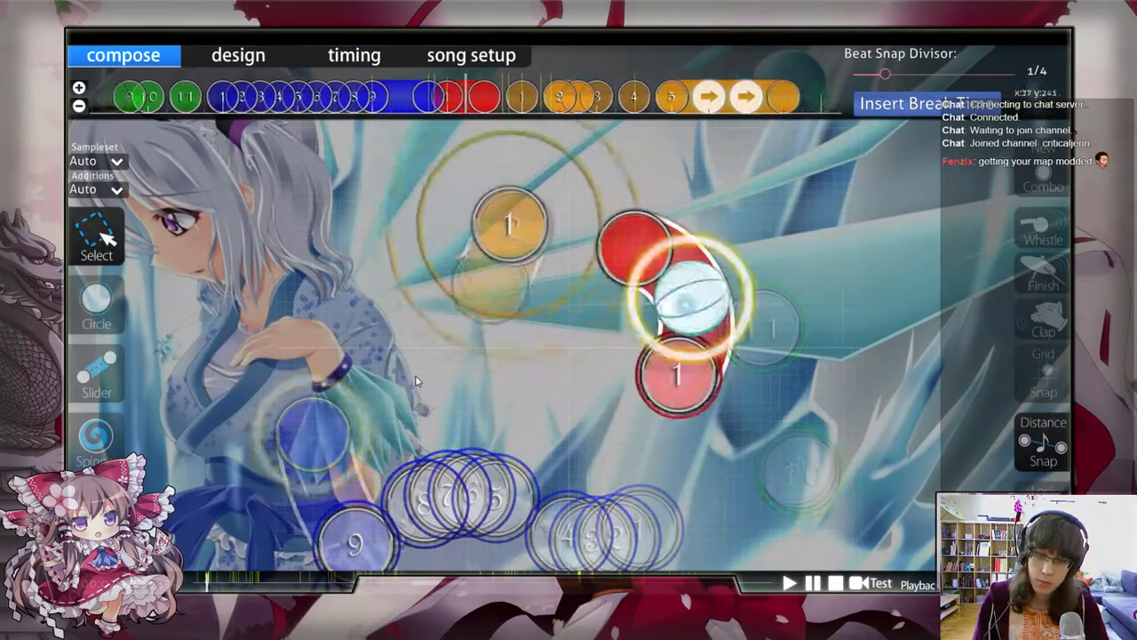
{"action": "scroll", "coordinate": [414, 382], "scroll_direction": "up", "scroll_amount": 5}
{"action": "scroll", "coordinate": [377, 427], "scroll_direction": "up", "scroll_amount": 2}
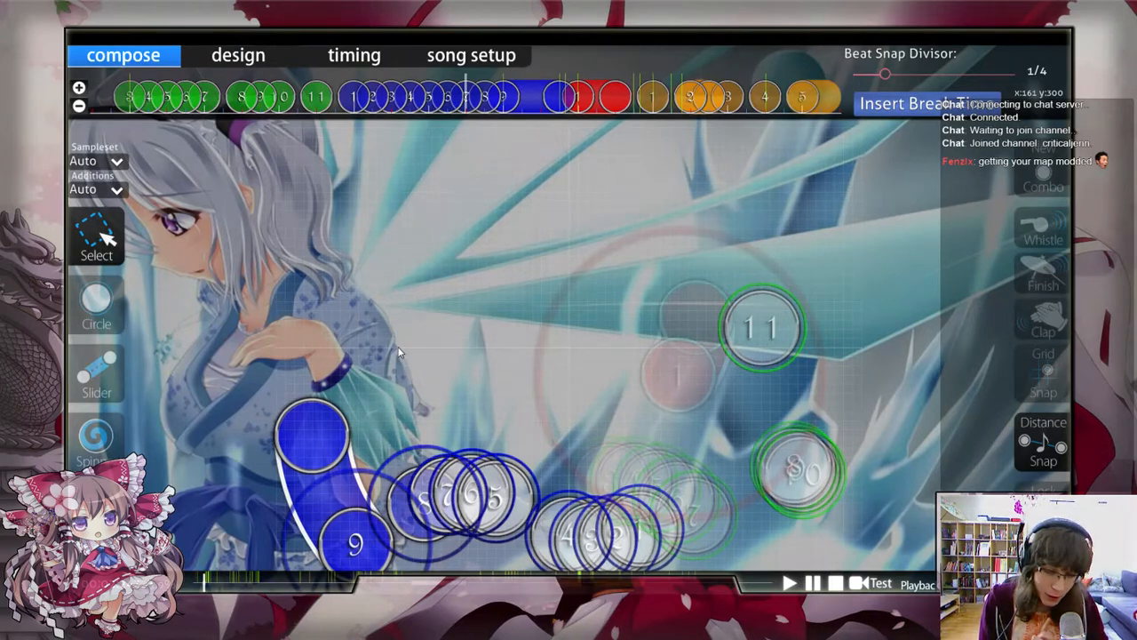
{"action": "scroll", "coordinate": [412, 366], "scroll_direction": "down", "scroll_amount": 2}
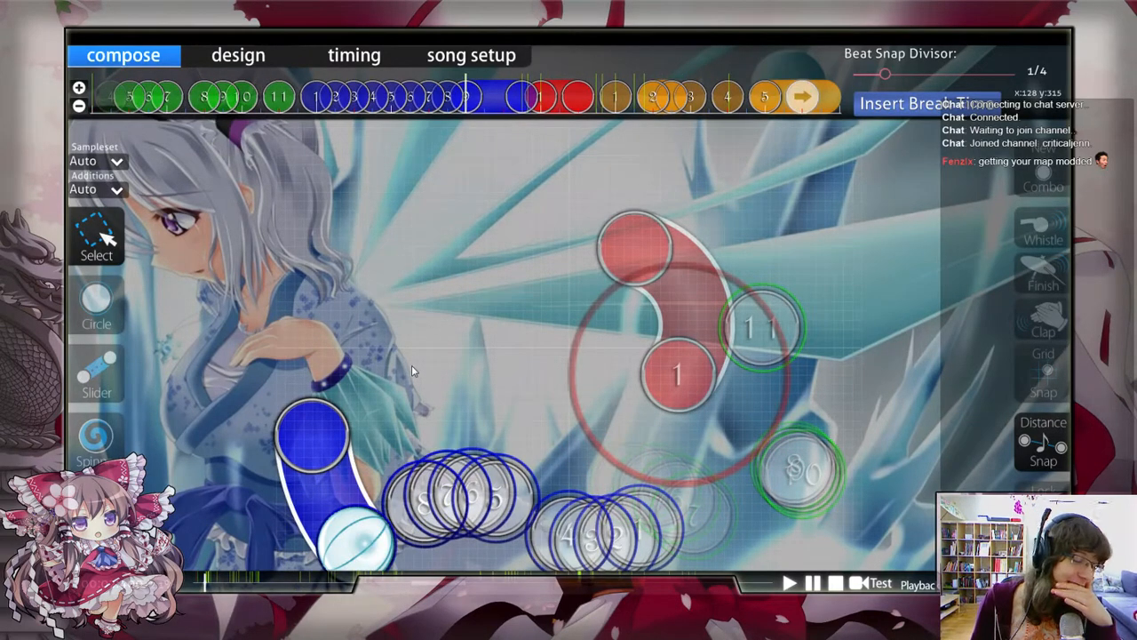
{"action": "scroll", "coordinate": [412, 365], "scroll_direction": "up", "scroll_amount": 5}
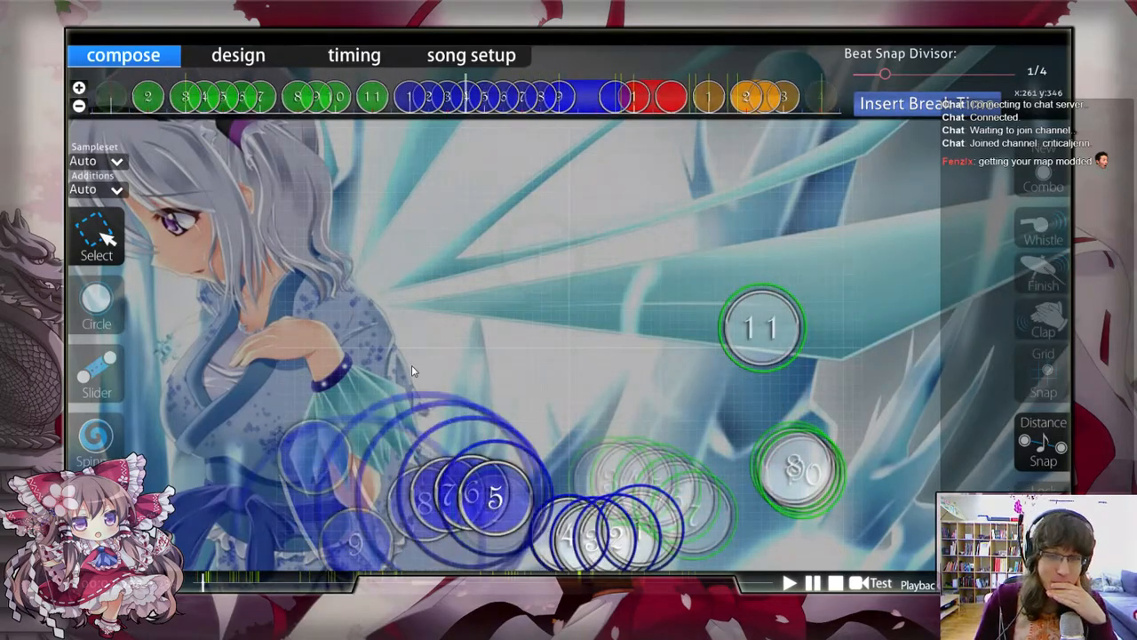
Step: Check the game chat and close it
{"action": "key", "text": "F8"}
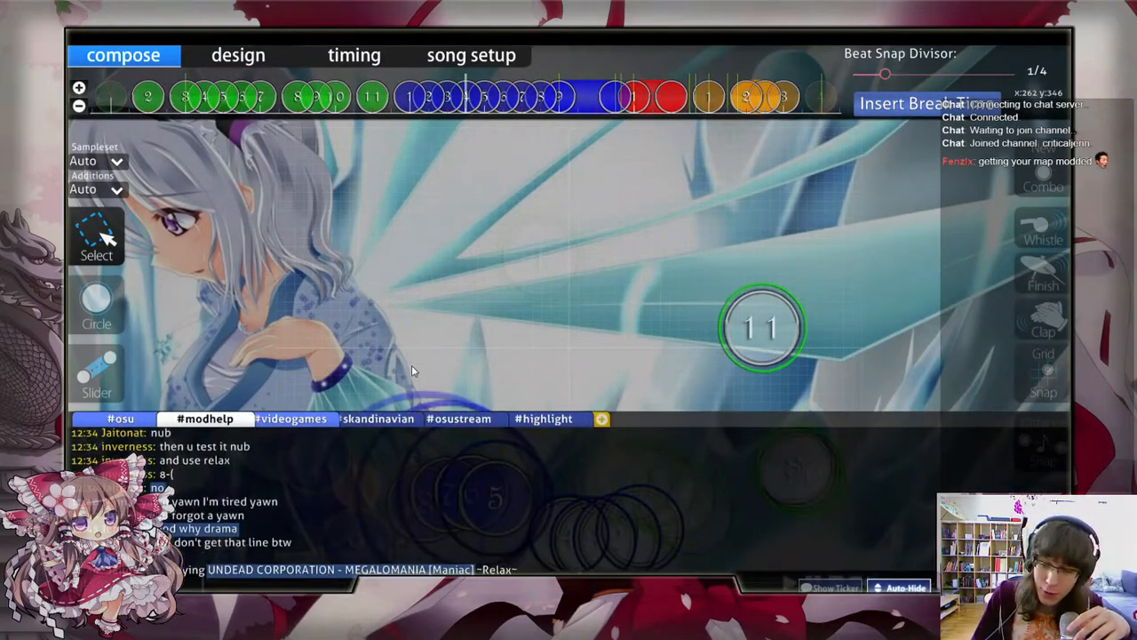
{"action": "key", "text": "Tab"}
{"action": "key", "text": "Tab"}
{"action": "key", "text": "Tab"}
{"action": "key", "text": "Tab"}
{"action": "key", "text": "Tab"}
{"action": "key", "text": "Tab"}
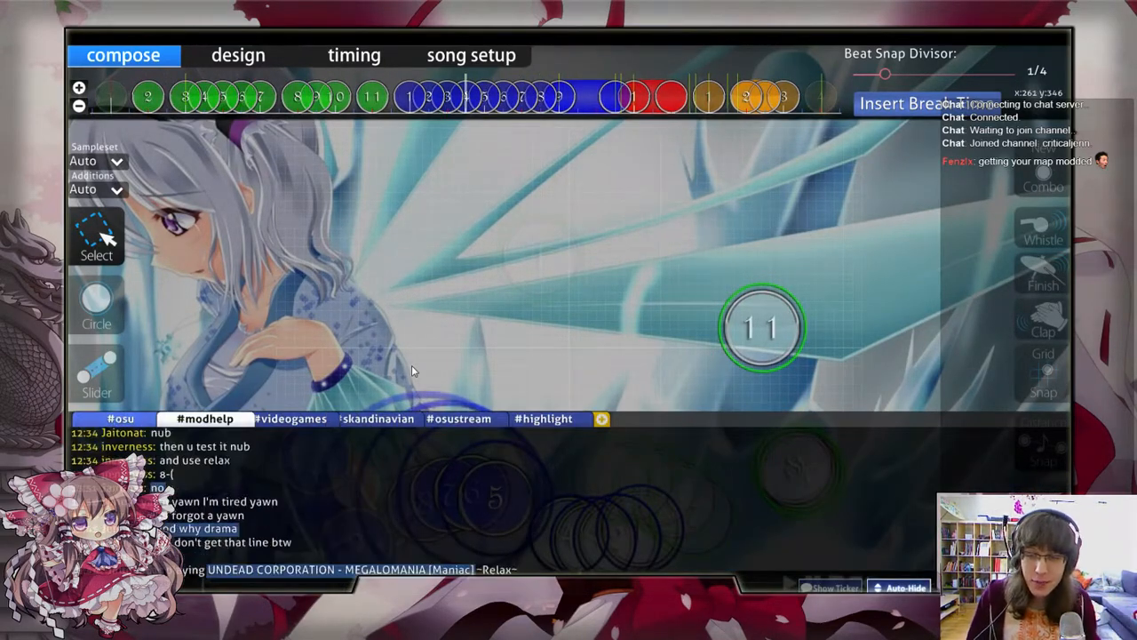
{"action": "key", "text": "F8"}
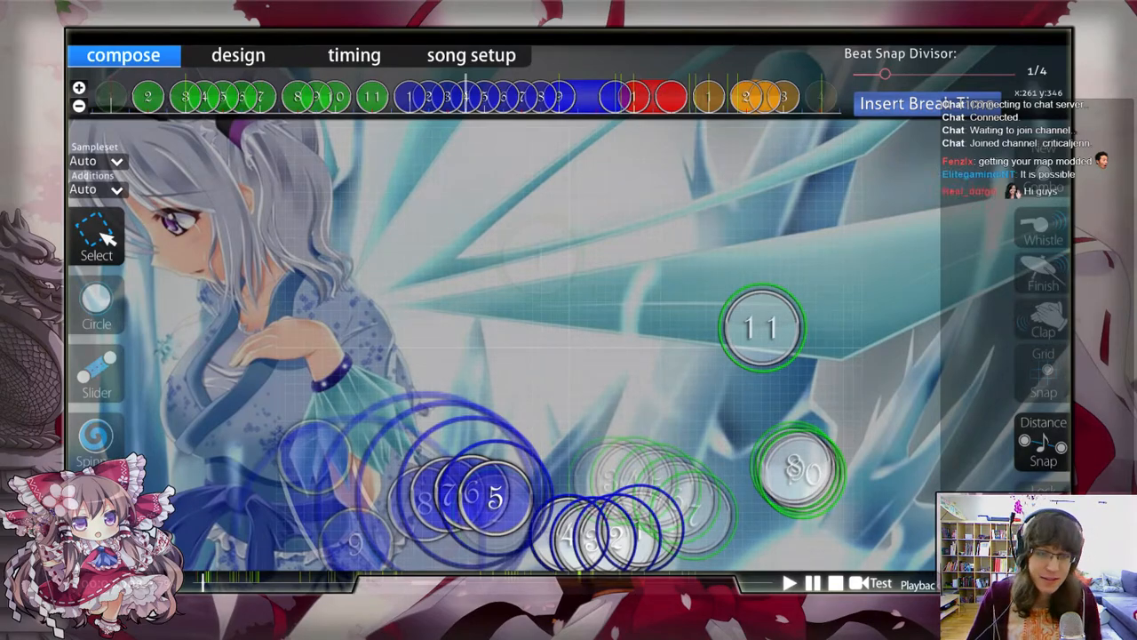
Step: Examine how slider 9 overlaps in time with the red slider and leads into the following notes
{"action": "scroll", "coordinate": [411, 365], "scroll_direction": "up", "scroll_amount": 4}
{"action": "scroll", "coordinate": [412, 365], "scroll_direction": "down", "scroll_amount": 18}
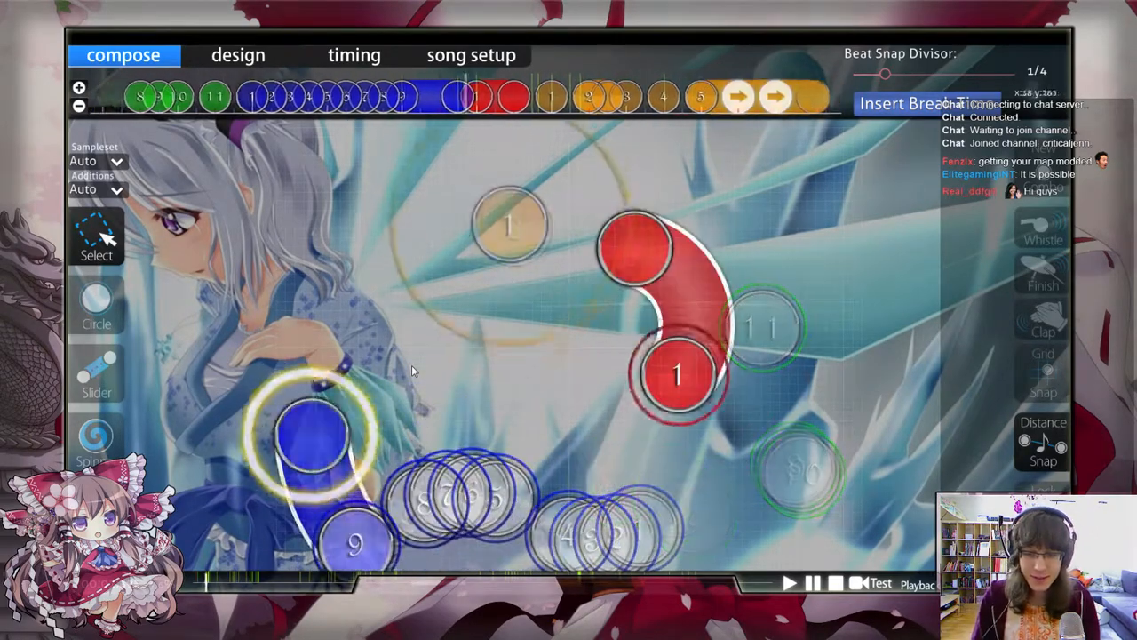
{"action": "scroll", "coordinate": [412, 365], "scroll_direction": "up", "scroll_amount": 3}
{"action": "scroll", "coordinate": [412, 365], "scroll_direction": "down", "scroll_amount": 3}
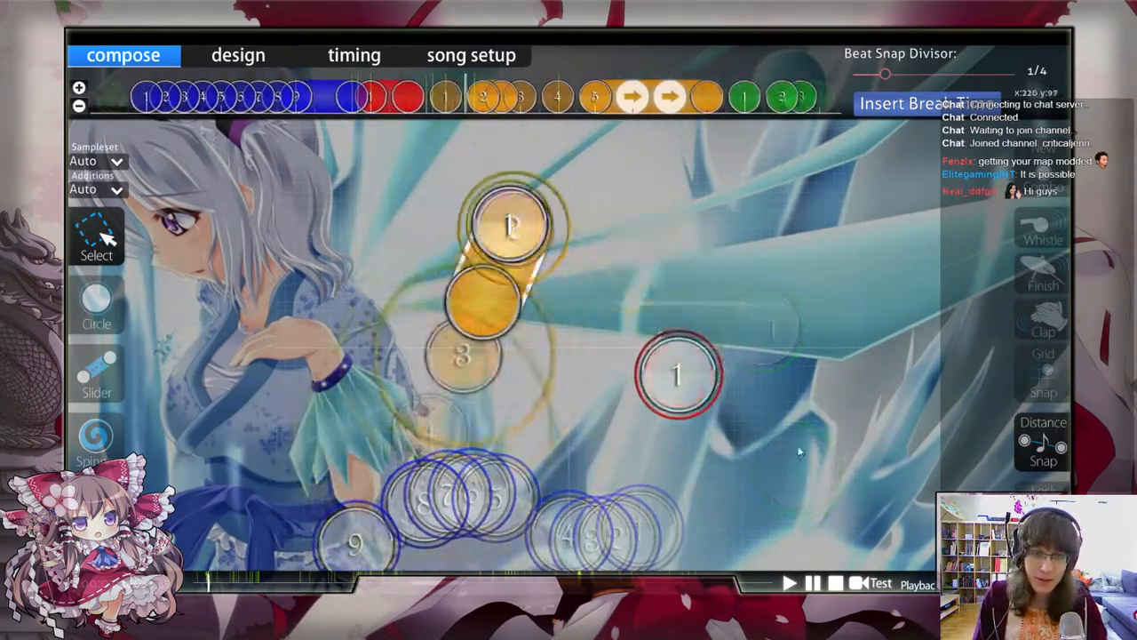
{"action": "scroll", "coordinate": [411, 365], "scroll_direction": "up", "scroll_amount": 3}
{"action": "scroll", "coordinate": [673, 294], "scroll_direction": "up", "scroll_amount": 3}
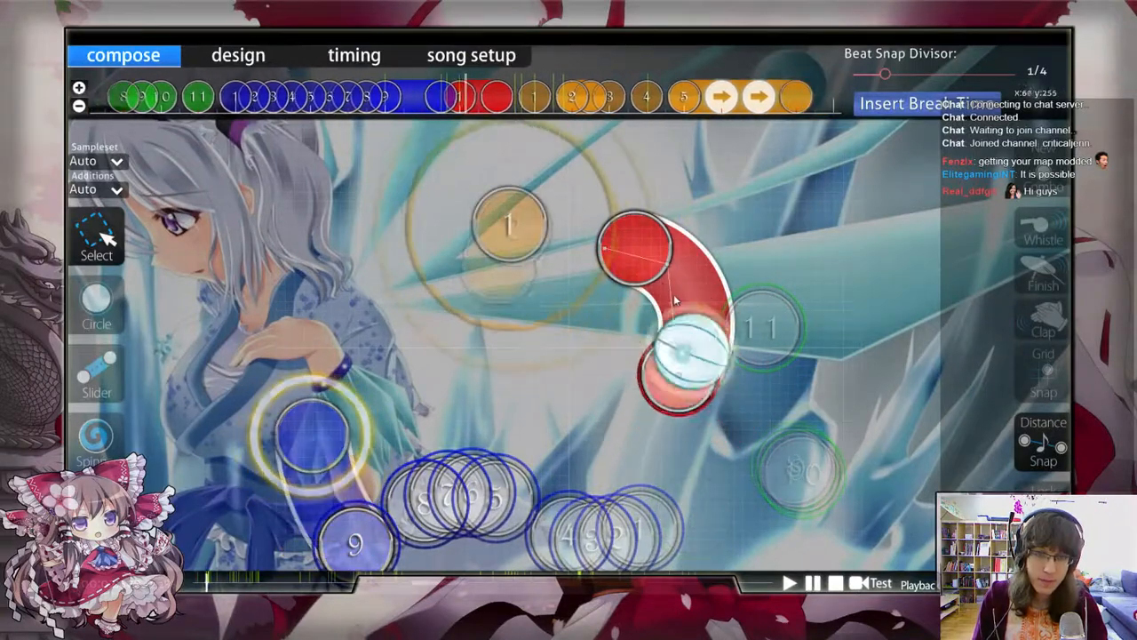
{"action": "scroll", "coordinate": [687, 318], "scroll_direction": "down", "scroll_amount": 3}
{"action": "scroll", "coordinate": [687, 318], "scroll_direction": "up", "scroll_amount": 5}
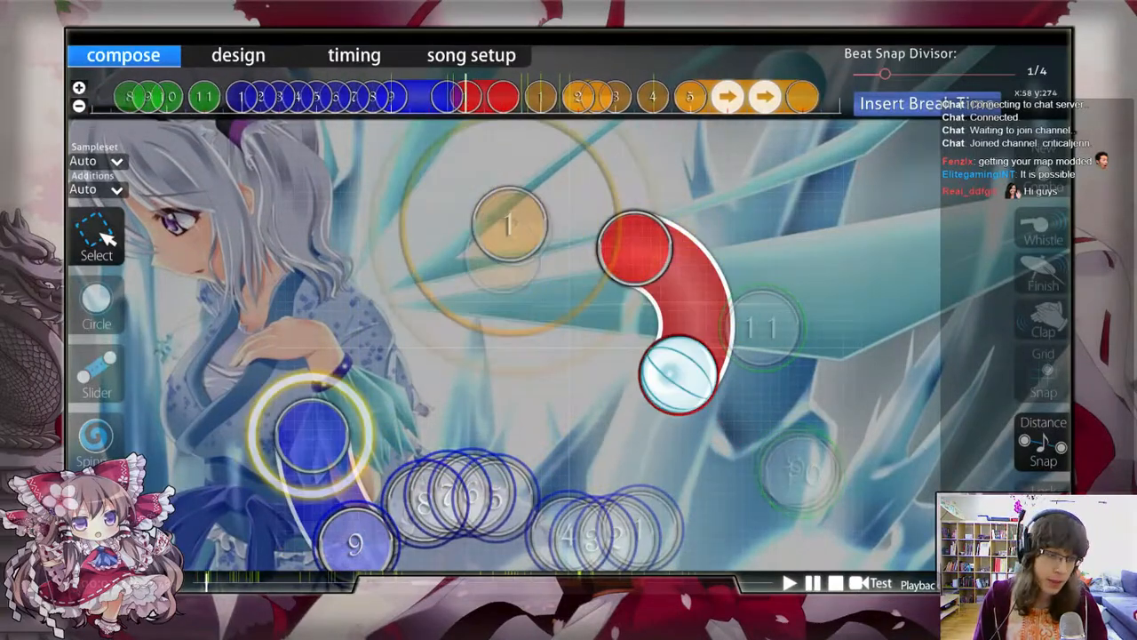
Step: Try removing the red slider that follows slider 9, and undo the deletion
{"action": "left_click", "coordinate": [504, 98]}
{"action": "key", "text": "Delete"}
{"action": "scroll", "coordinate": [561, 146], "scroll_direction": "down", "scroll_amount": 5}
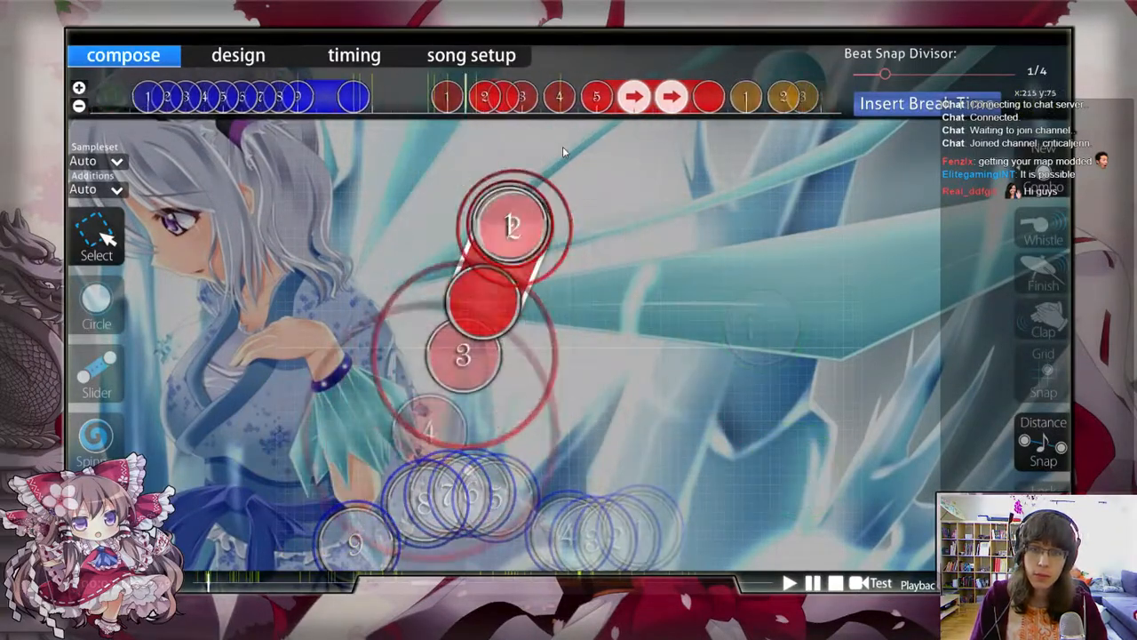
{"action": "scroll", "coordinate": [563, 149], "scroll_direction": "up", "scroll_amount": 5}
{"action": "key", "text": "ctrl+z"}
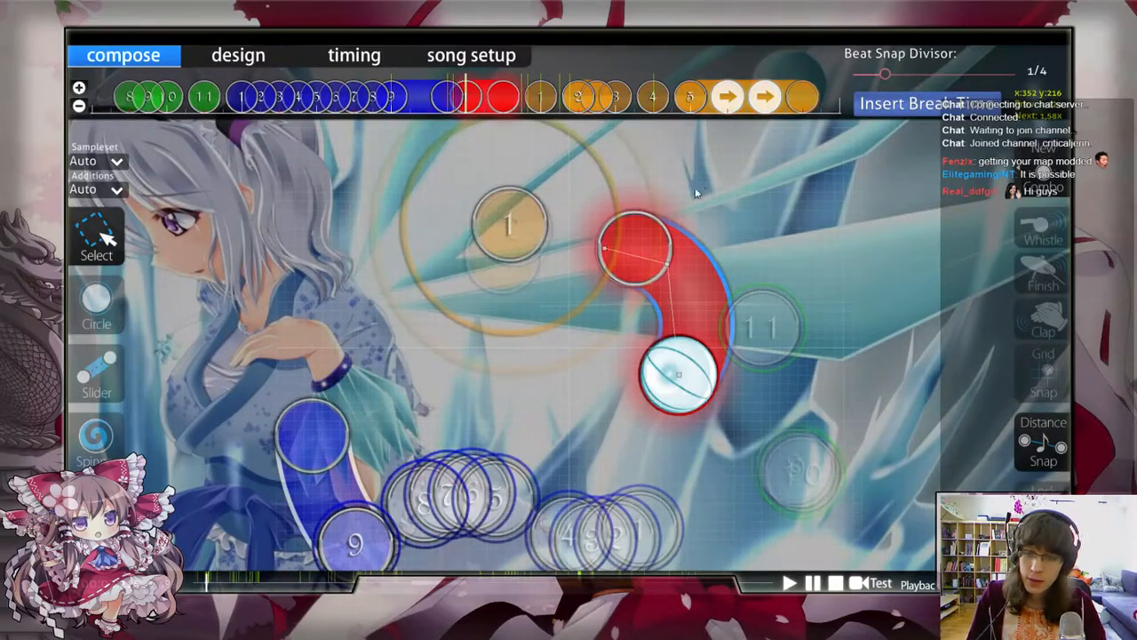
Step: Delete the red slider that follows slider 9
{"action": "left_click", "coordinate": [631, 236]}
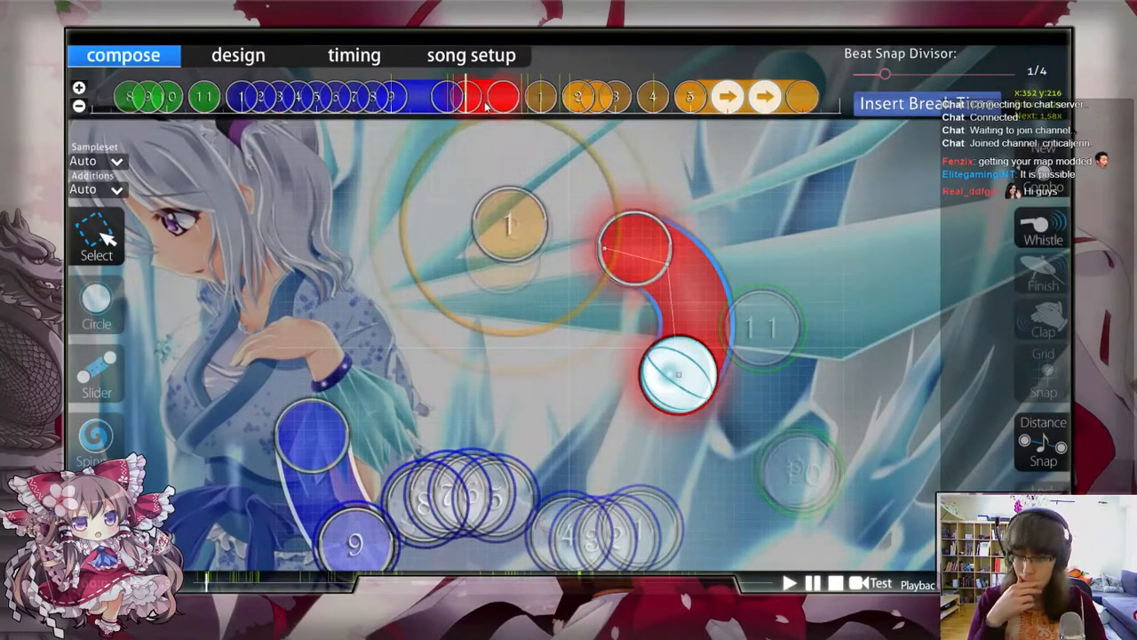
{"action": "left_click", "coordinate": [575, 129]}
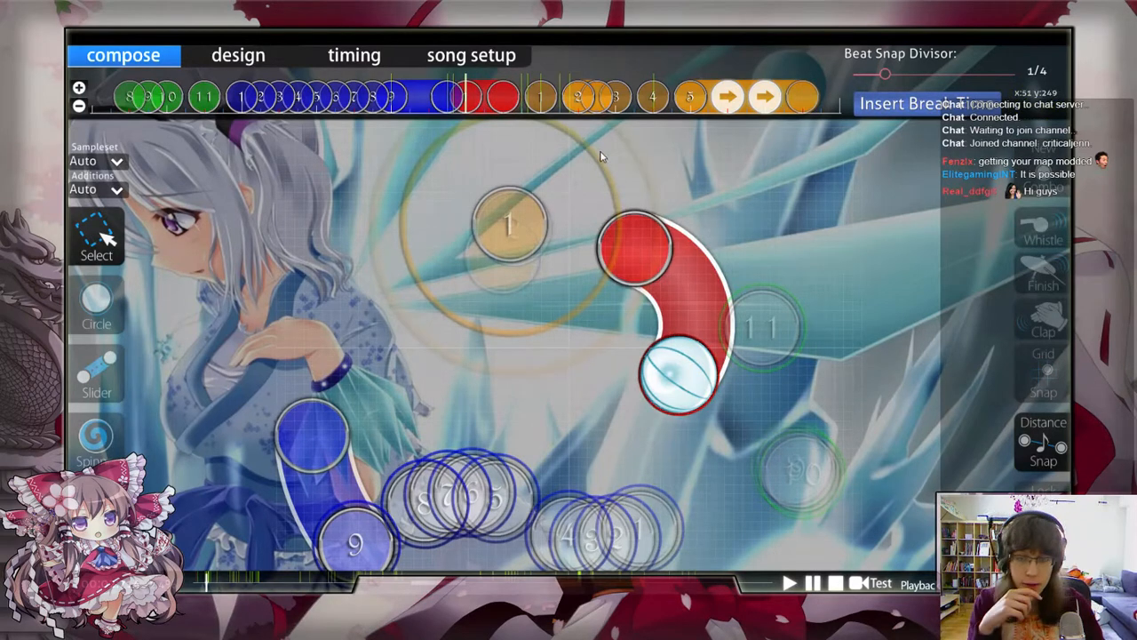
{"action": "left_click", "coordinate": [477, 104]}
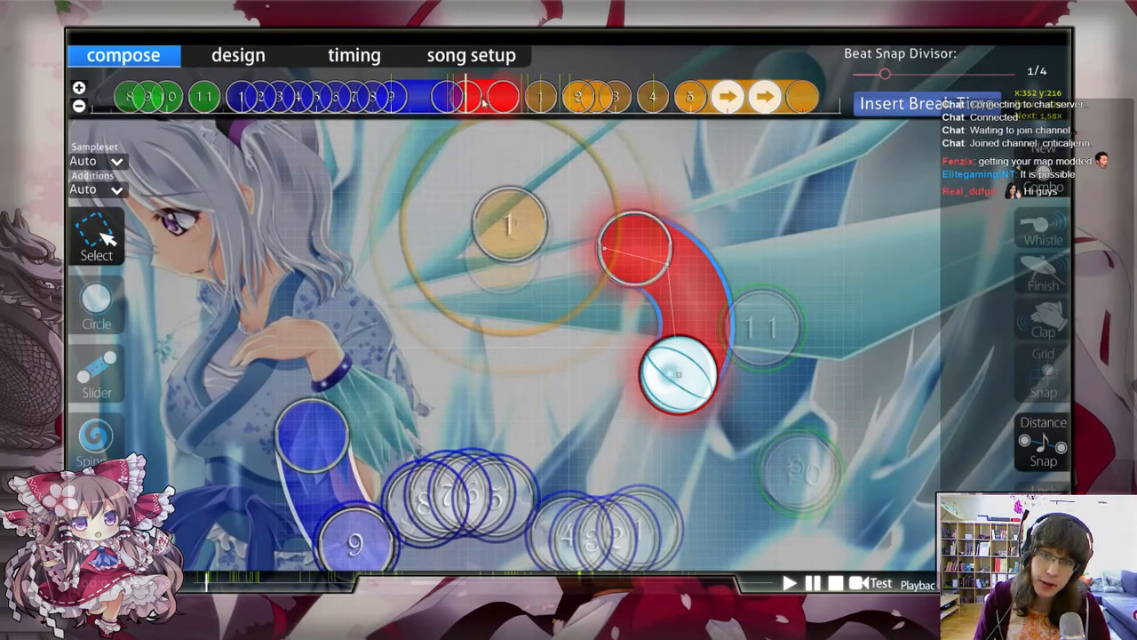
{"action": "key", "text": "w"}
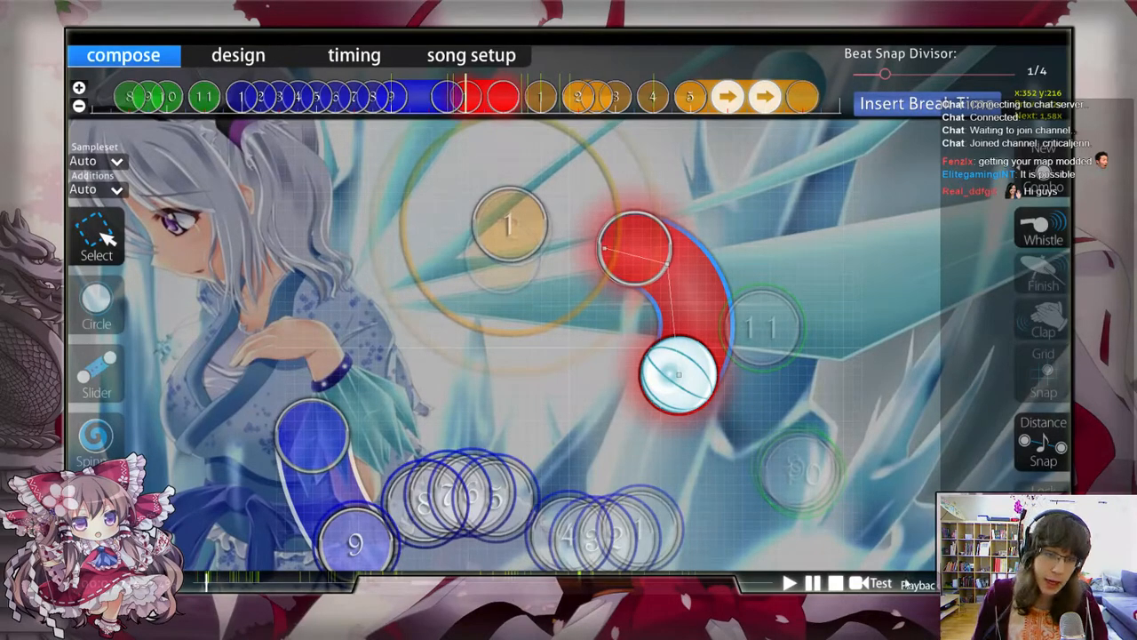
{"action": "key", "text": "Delete"}
{"action": "scroll", "coordinate": [815, 201], "scroll_direction": "down", "scroll_amount": 3}
{"action": "scroll", "coordinate": [407, 459], "scroll_direction": "down", "scroll_amount": 2}
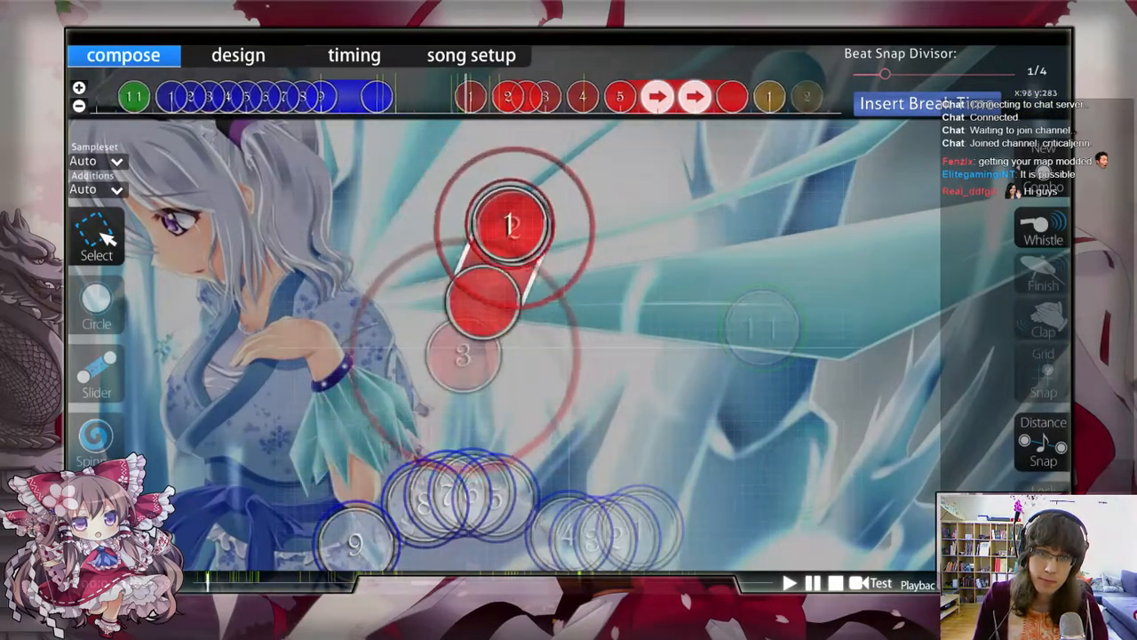
Step: Draw a short, slightly curved slider after slider 9, above its end and beside the old red notes
{"action": "scroll", "coordinate": [399, 457], "scroll_direction": "up", "scroll_amount": 3}
{"action": "scroll", "coordinate": [386, 455], "scroll_direction": "down", "scroll_amount": 2}
{"action": "scroll", "coordinate": [371, 452], "scroll_direction": "up", "scroll_amount": 2}
{"action": "scroll", "coordinate": [786, 420], "scroll_direction": "up", "scroll_amount": 1}
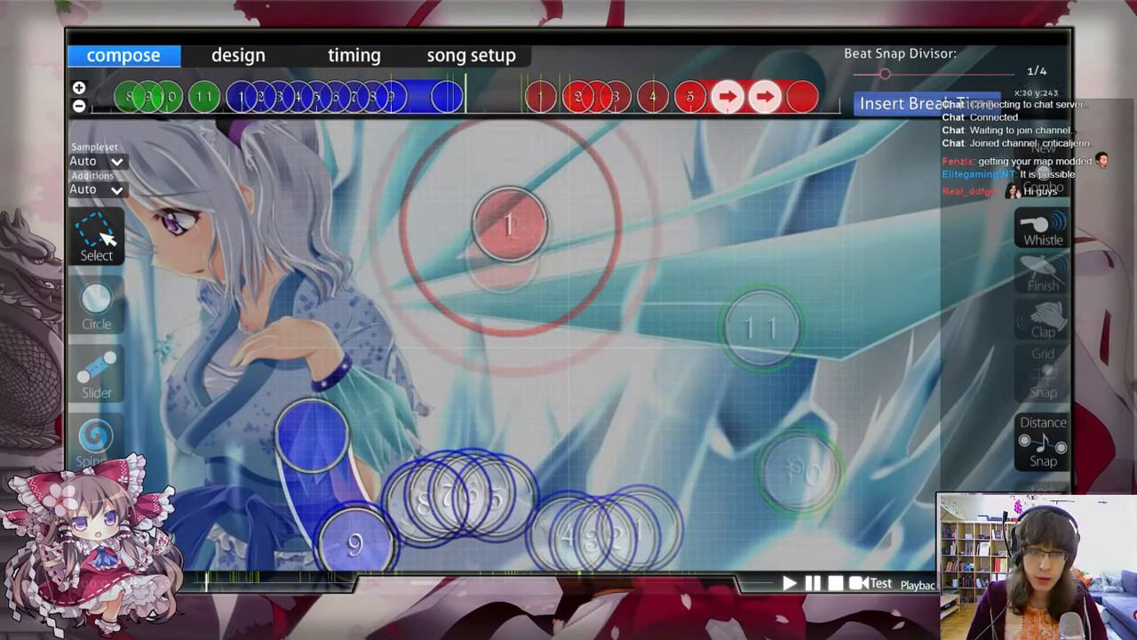
{"action": "left_click", "coordinate": [96, 373]}
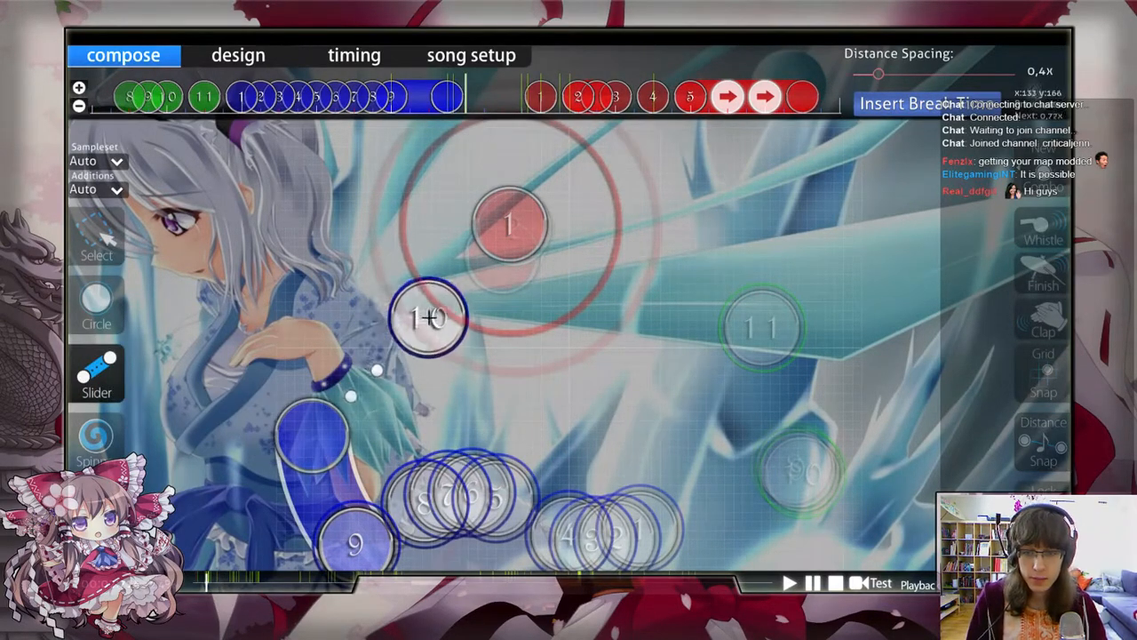
{"action": "left_click", "coordinate": [391, 305]}
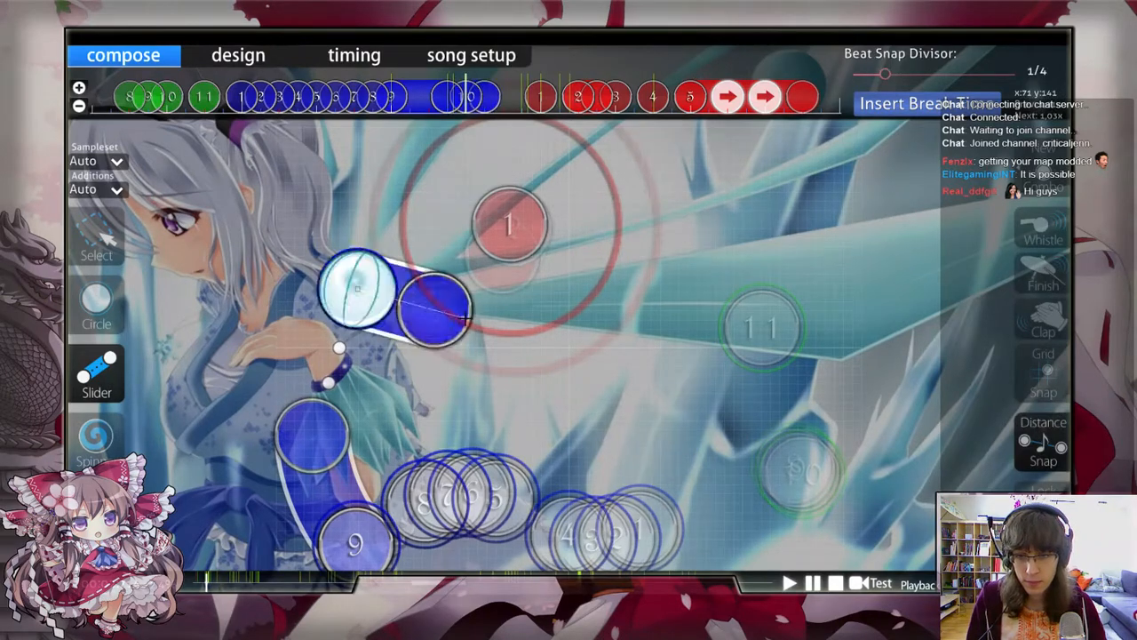
{"action": "left_click", "coordinate": [395, 307]}
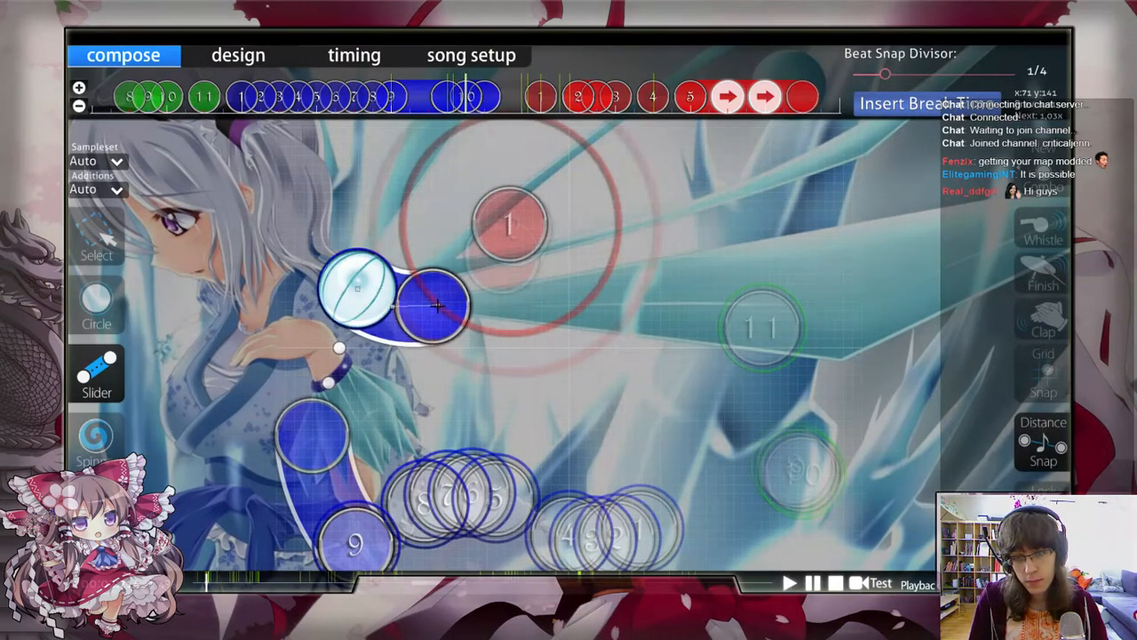
{"action": "right_click", "coordinate": [440, 310]}
{"action": "key", "text": "1"}
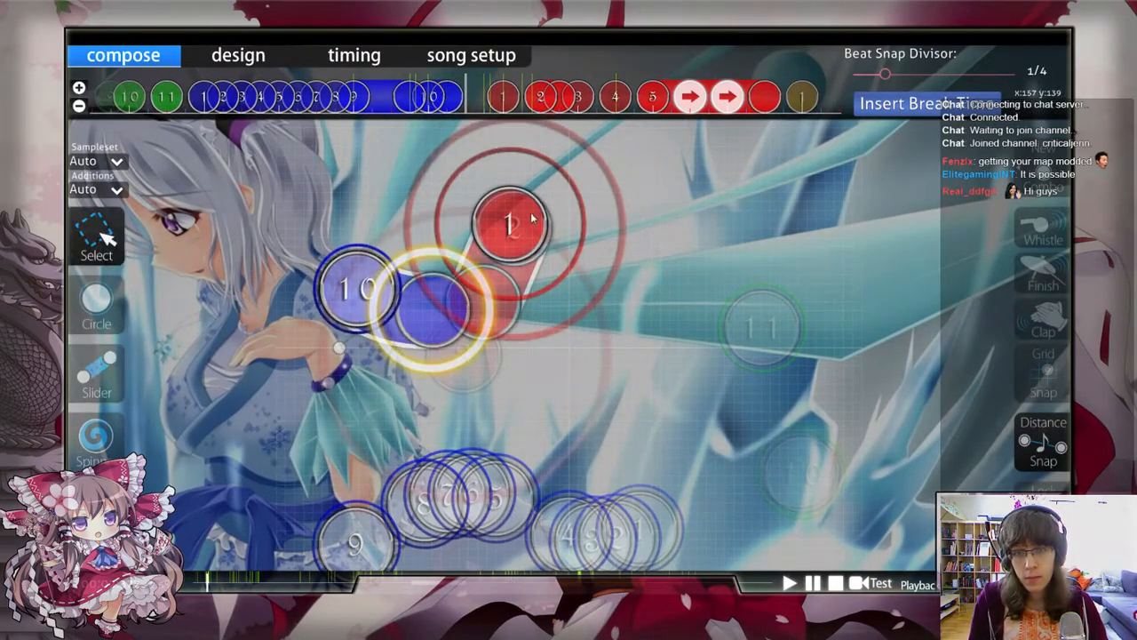
Step: Duplicate the new short slider, flip the copy horizontally and vertically, and place it up across the playfield from the original
{"action": "left_click", "coordinate": [442, 103]}
{"action": "key", "text": "ctrl+c"}
{"action": "key", "text": "ctrl+v"}
{"action": "key", "text": "ctrl+h"}
{"action": "key", "text": "ctrl+j"}
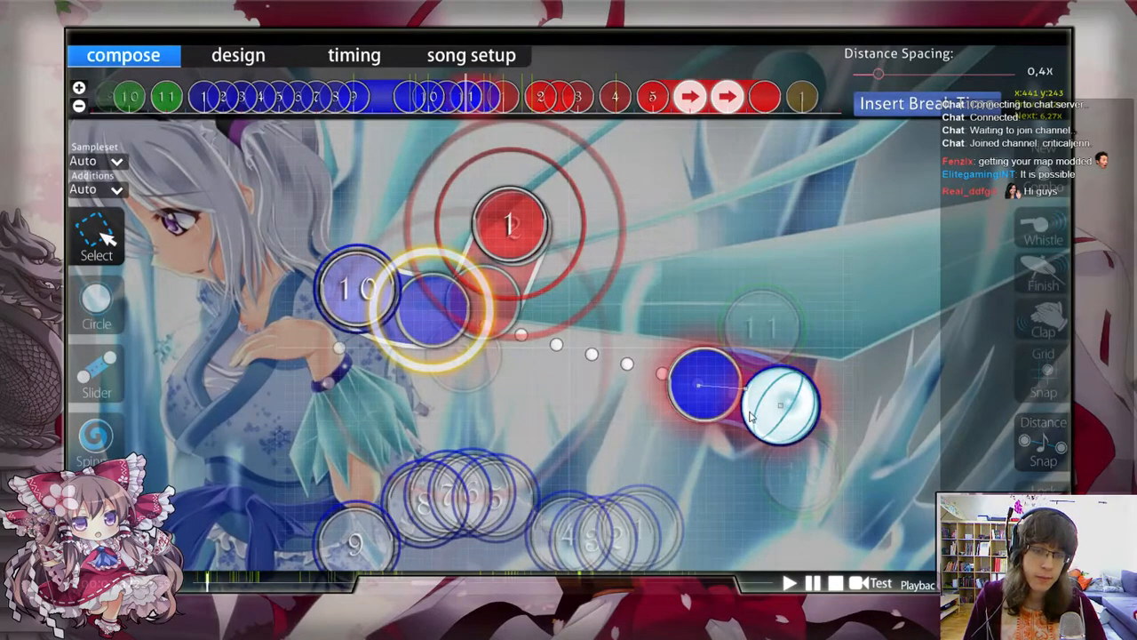
{"action": "left_click_drag", "start_coordinate": [752, 406], "coordinate": [621, 193]}
Step: Start a new combo on the first of the two short sliders that follow slider 9
{"action": "left_click", "coordinate": [400, 315]}
{"action": "key", "text": "q"}
{"action": "left_click", "coordinate": [691, 325]}
{"action": "scroll", "coordinate": [666, 185], "scroll_direction": "down", "scroll_amount": 1}
{"action": "left_click", "coordinate": [671, 286]}
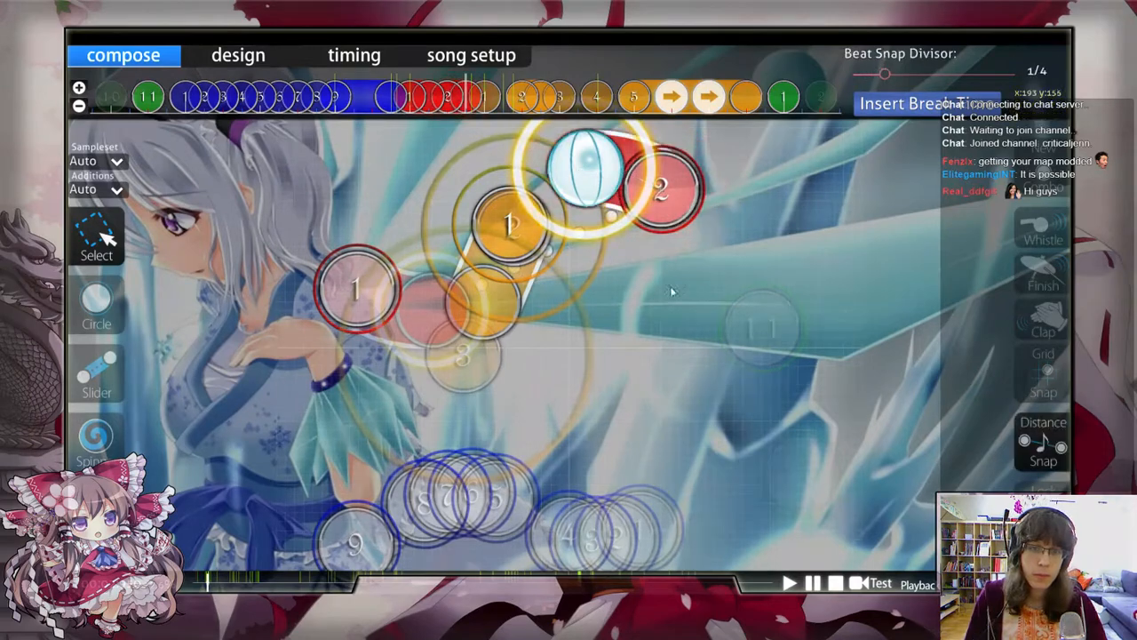
Step: Remove the old orange notes before the repeat slider and place a hit circle far below and to the right of slider 2
{"action": "scroll", "coordinate": [668, 285], "scroll_direction": "down", "scroll_amount": 2}
{"action": "scroll", "coordinate": [410, 214], "scroll_direction": "down", "scroll_amount": 6}
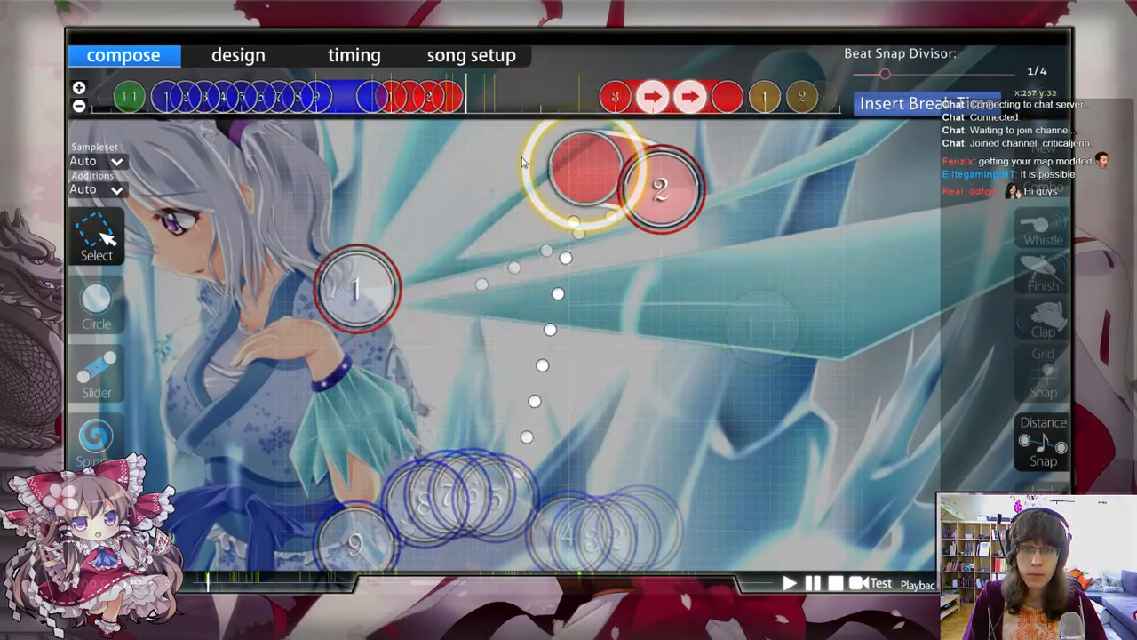
{"action": "key", "text": "2"}
{"action": "left_click", "coordinate": [803, 380]}
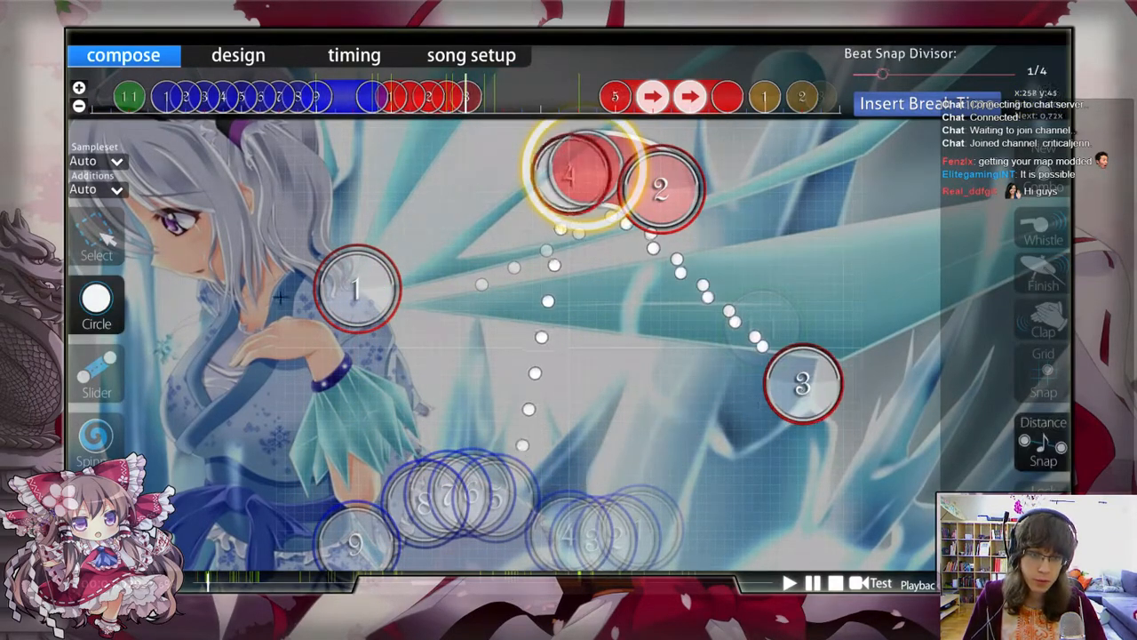
Step: Move the new hit circle slightly farther right from slider 2 and start a new combo on it
{"action": "left_click", "coordinate": [105, 238]}
{"action": "scroll", "coordinate": [462, 311], "scroll_direction": "up", "scroll_amount": 1}
{"action": "left_click_drag", "start_coordinate": [815, 391], "coordinate": [841, 391]}
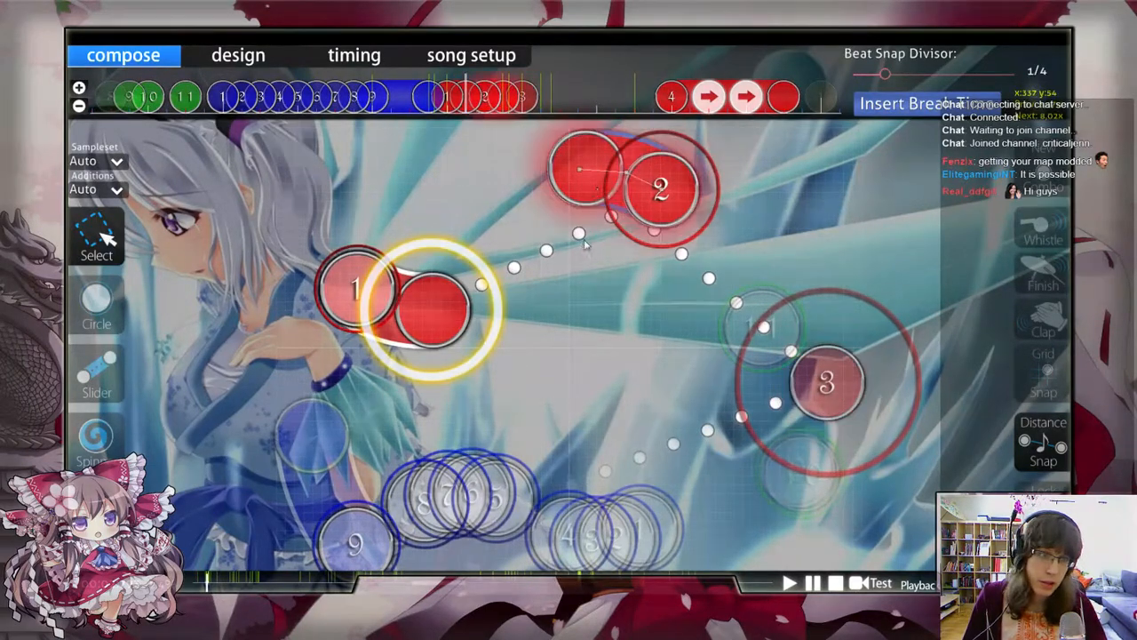
{"action": "key", "text": "q"}
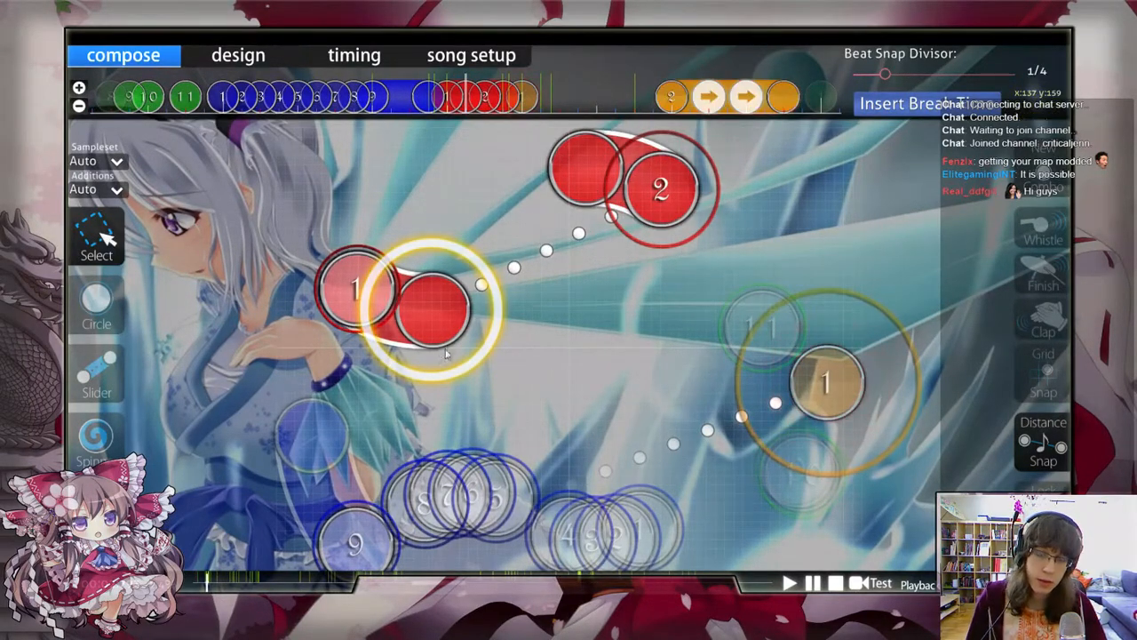